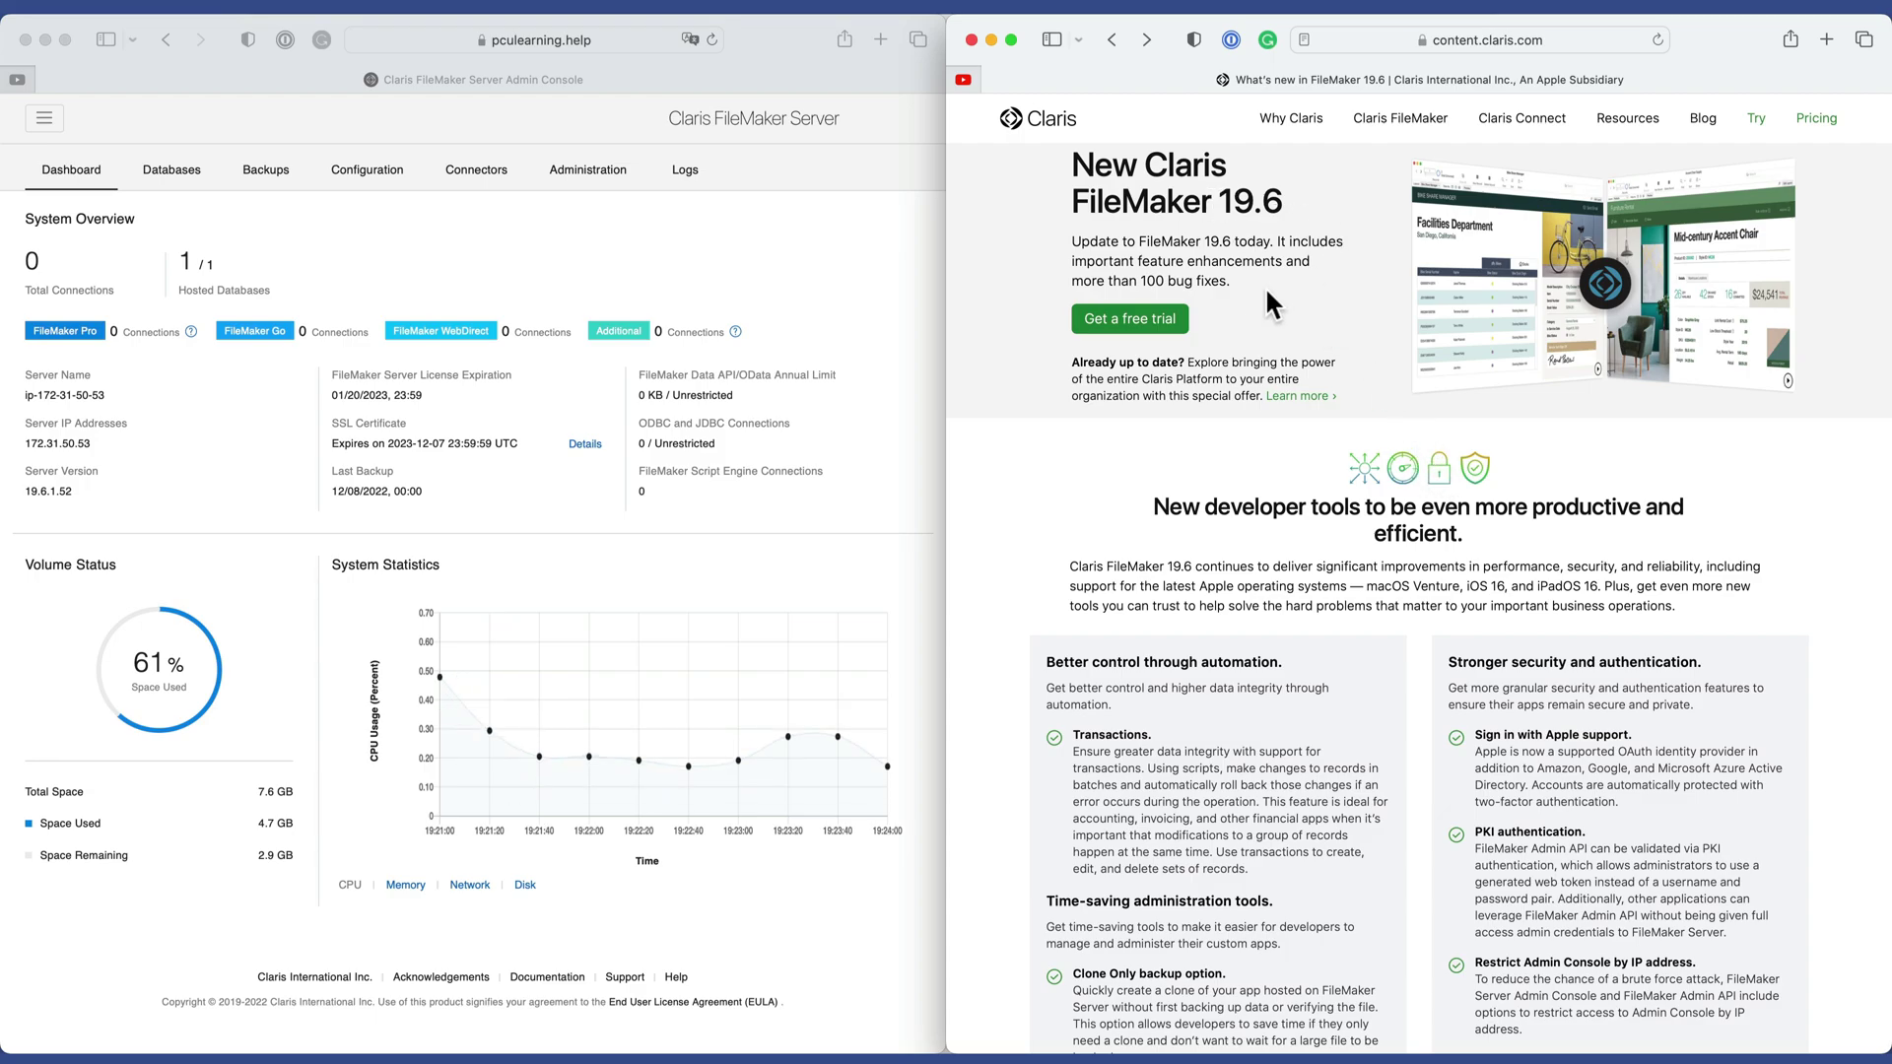
Scroll the What's New article to the 19.6 feature lists and 'Click here' link, then activate the Admin Console.
scroll(1380, 422, down, 5)
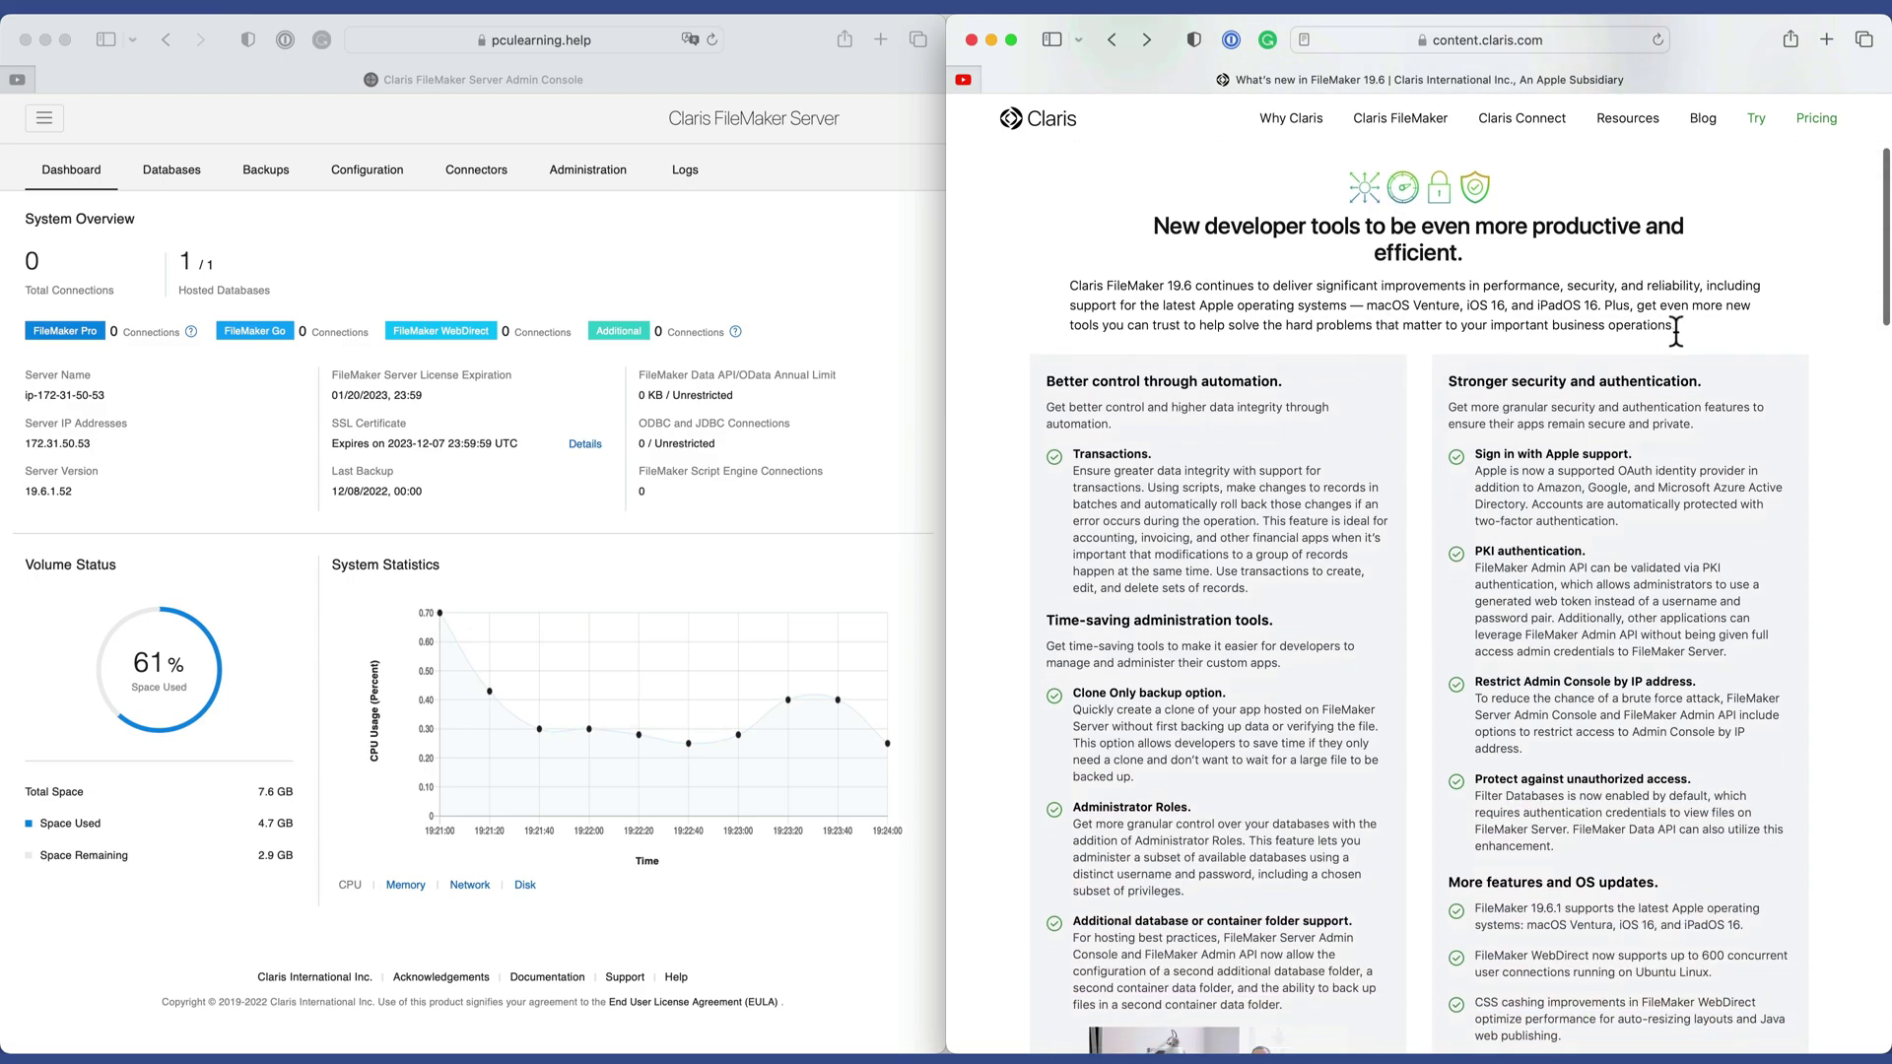
scroll(1413, 537, down, 4)
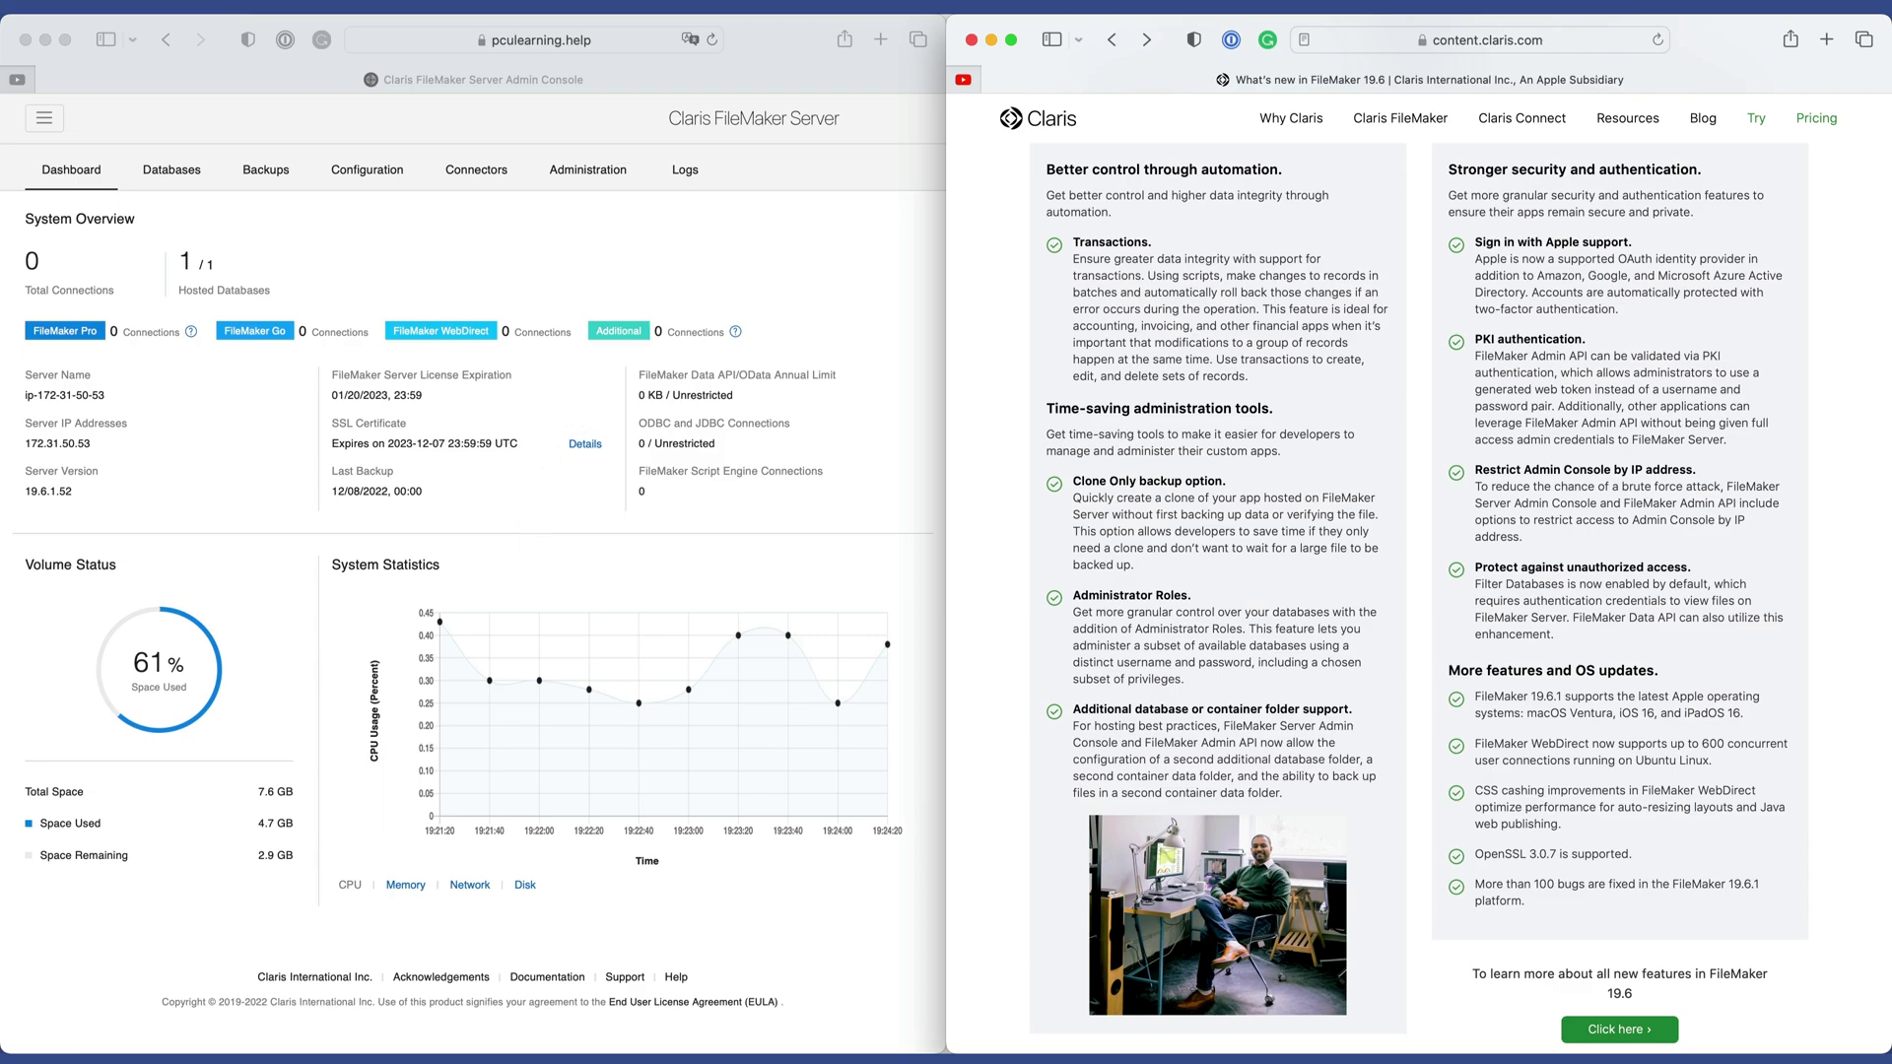
key(super+grave)
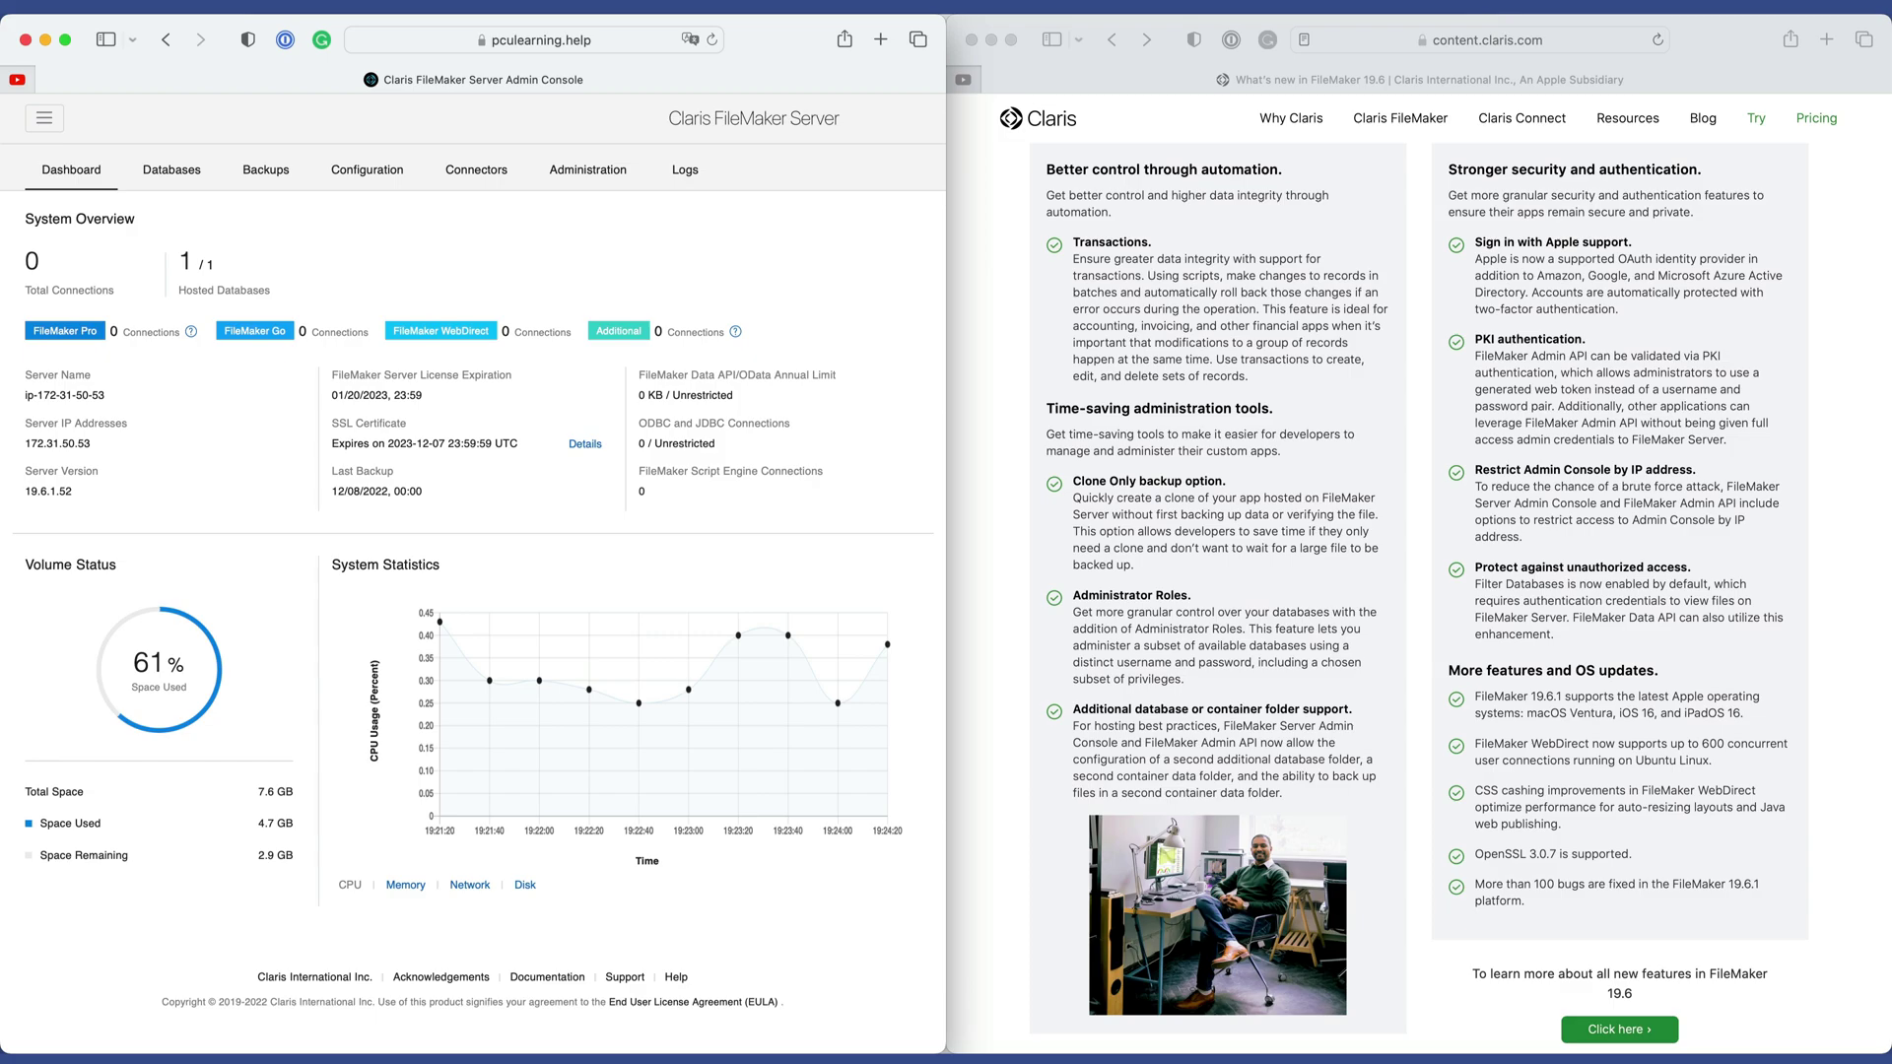
drag(401, 292, 599, 357)
click(586, 352)
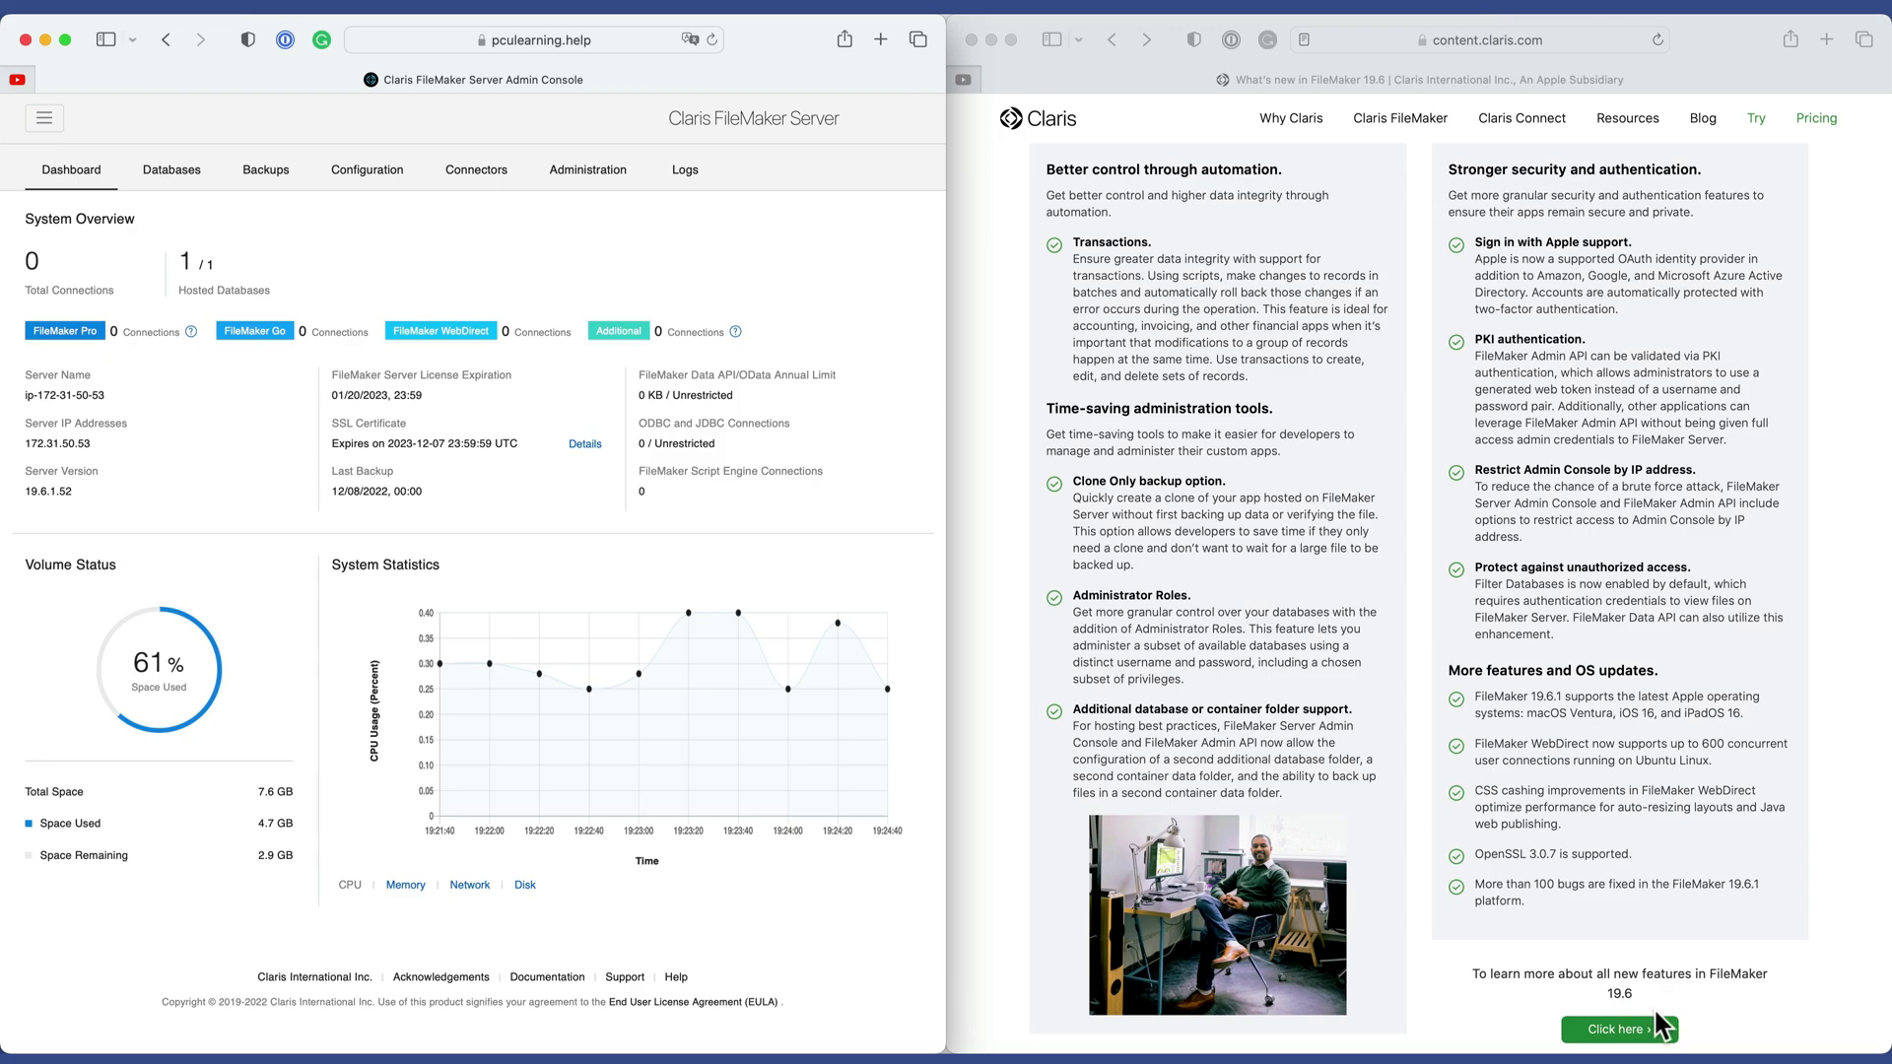
Follow 'Click here' to the Updates and release notes page and find the Mac software updates table.
click(1610, 1035)
click(1610, 1030)
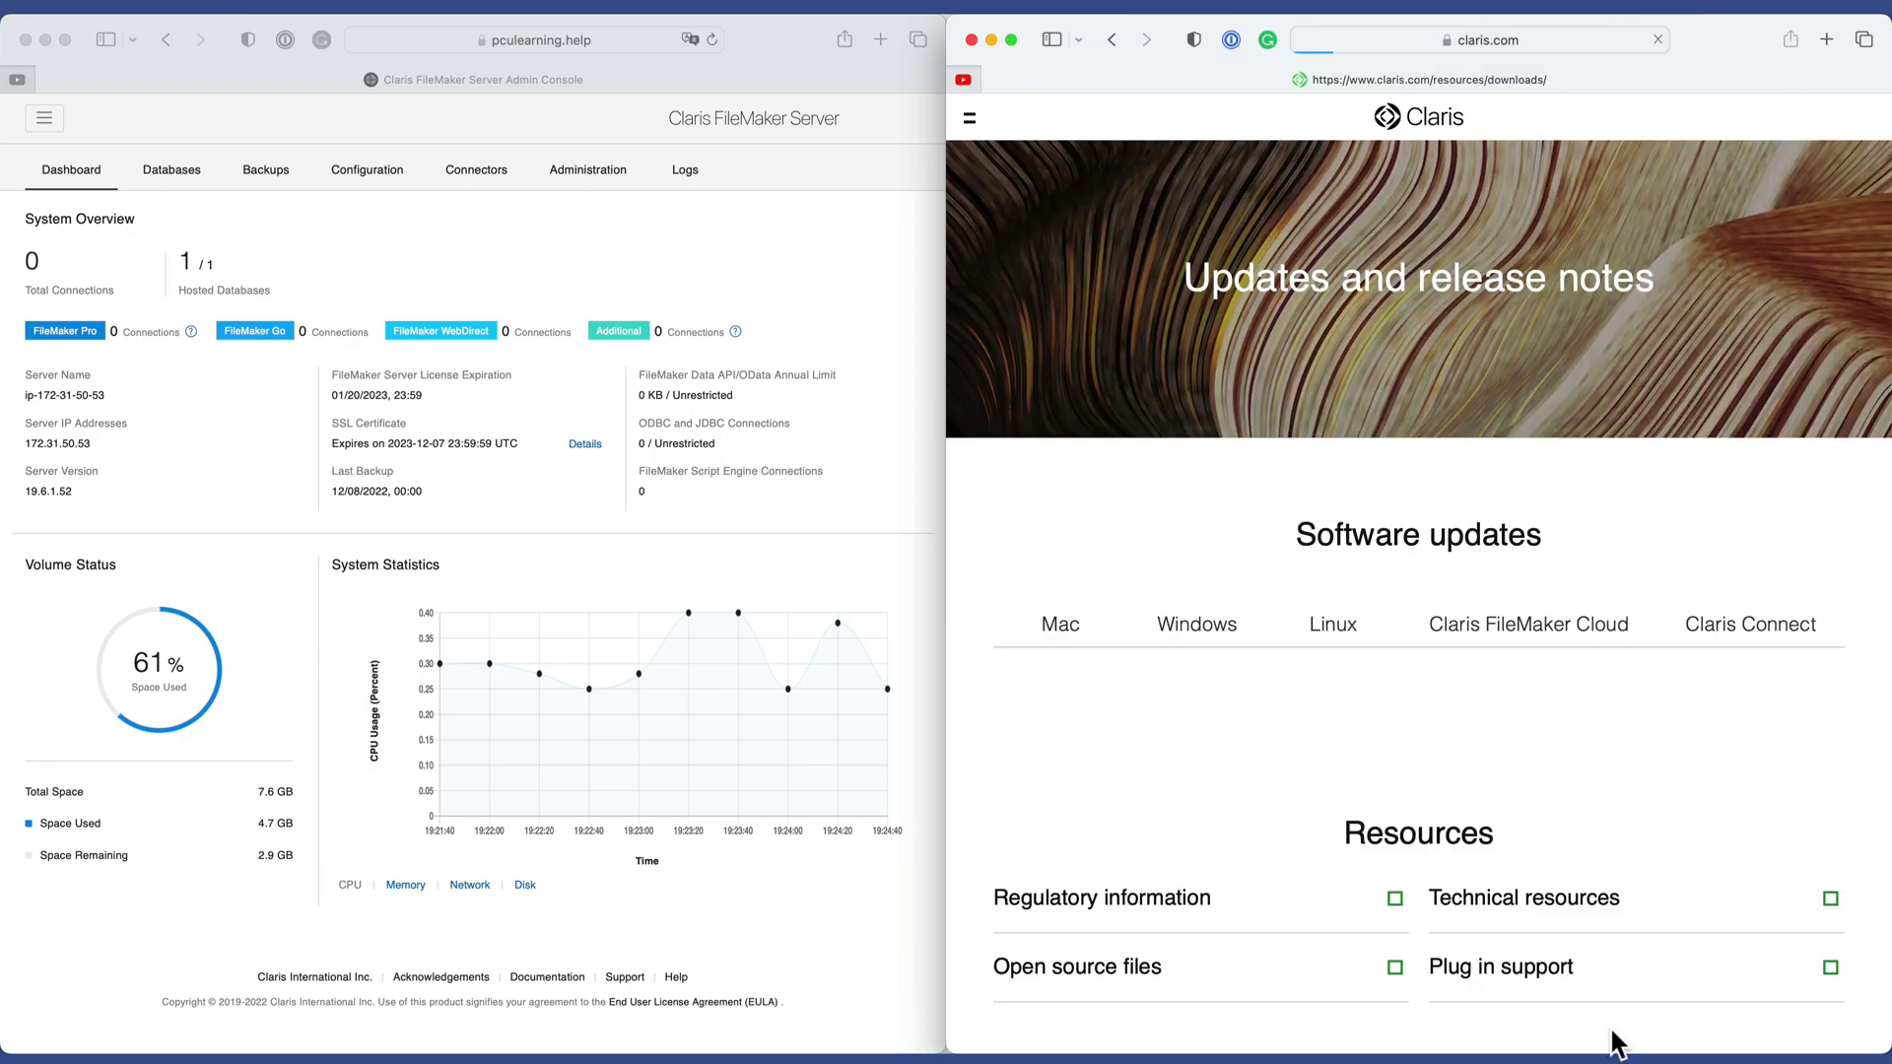
scroll(1602, 734, down, 2)
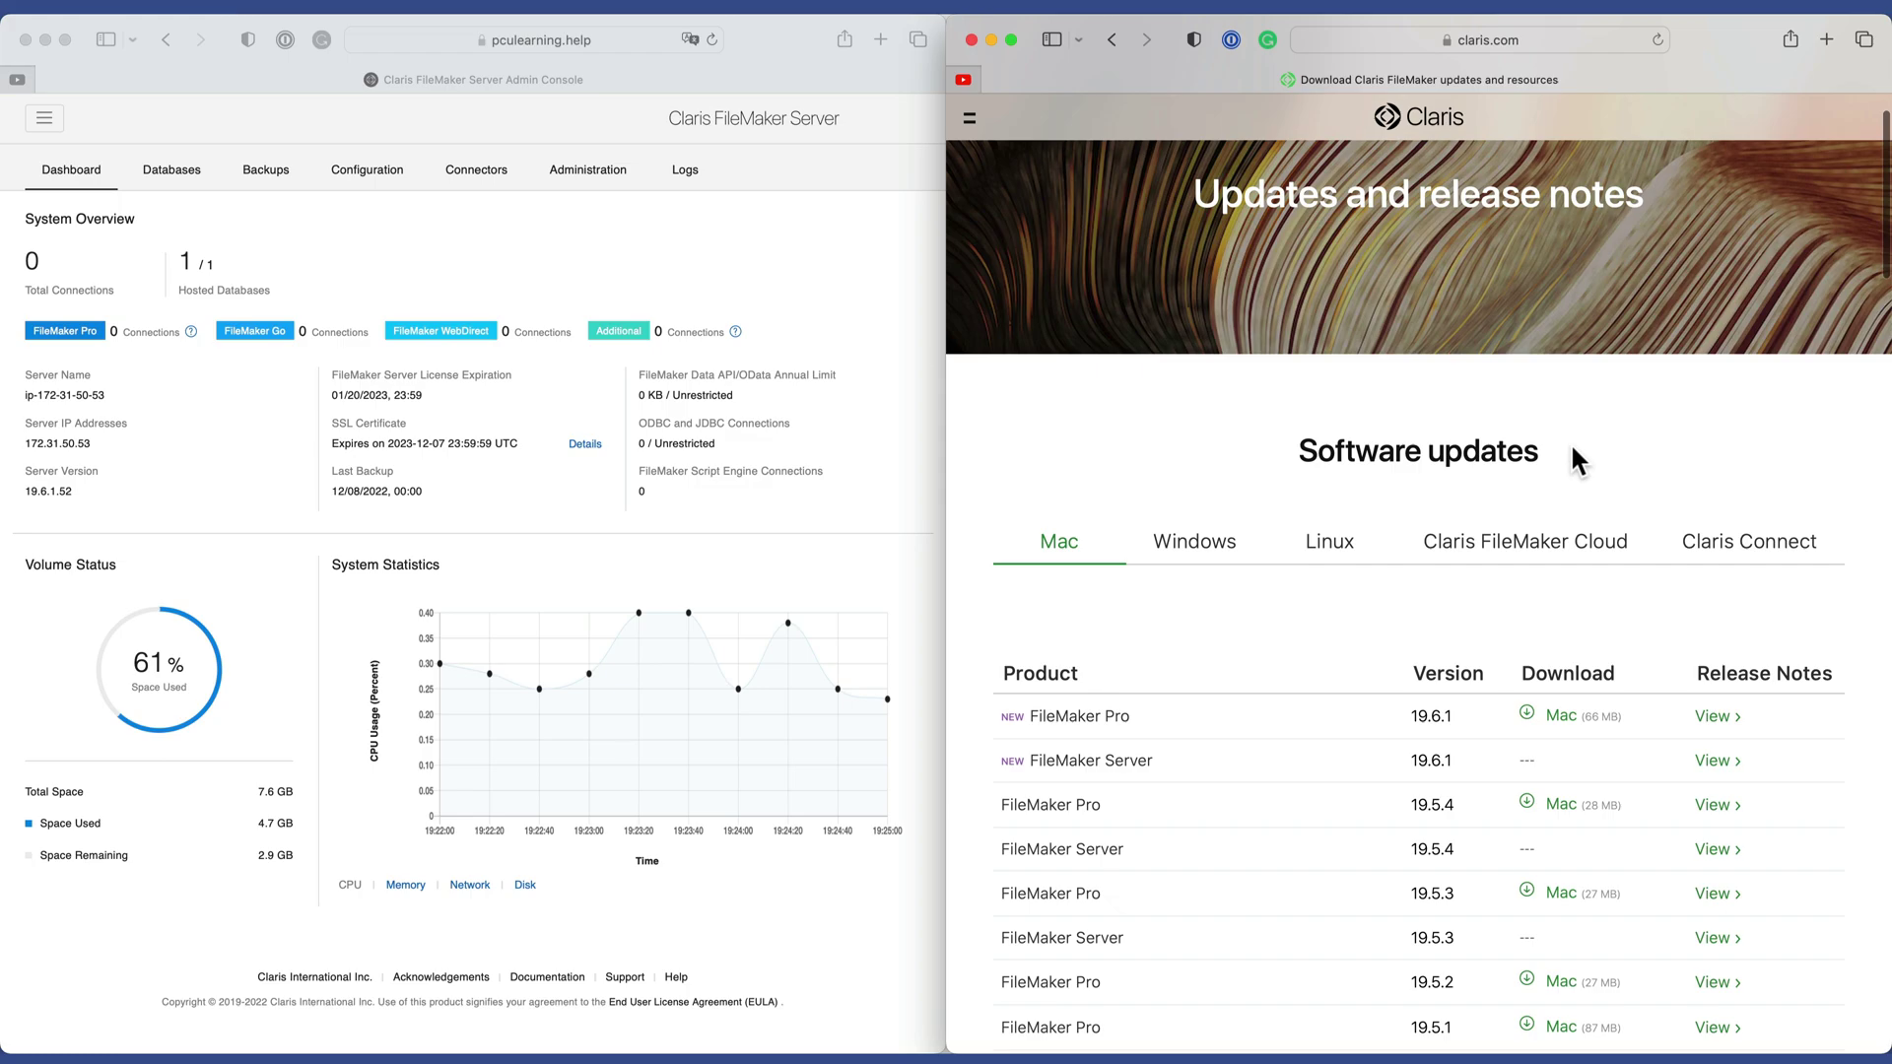
scroll(1570, 442, down, 5)
scroll(1569, 441, down, 5)
scroll(1570, 442, up, 3)
scroll(1573, 453, up, 3)
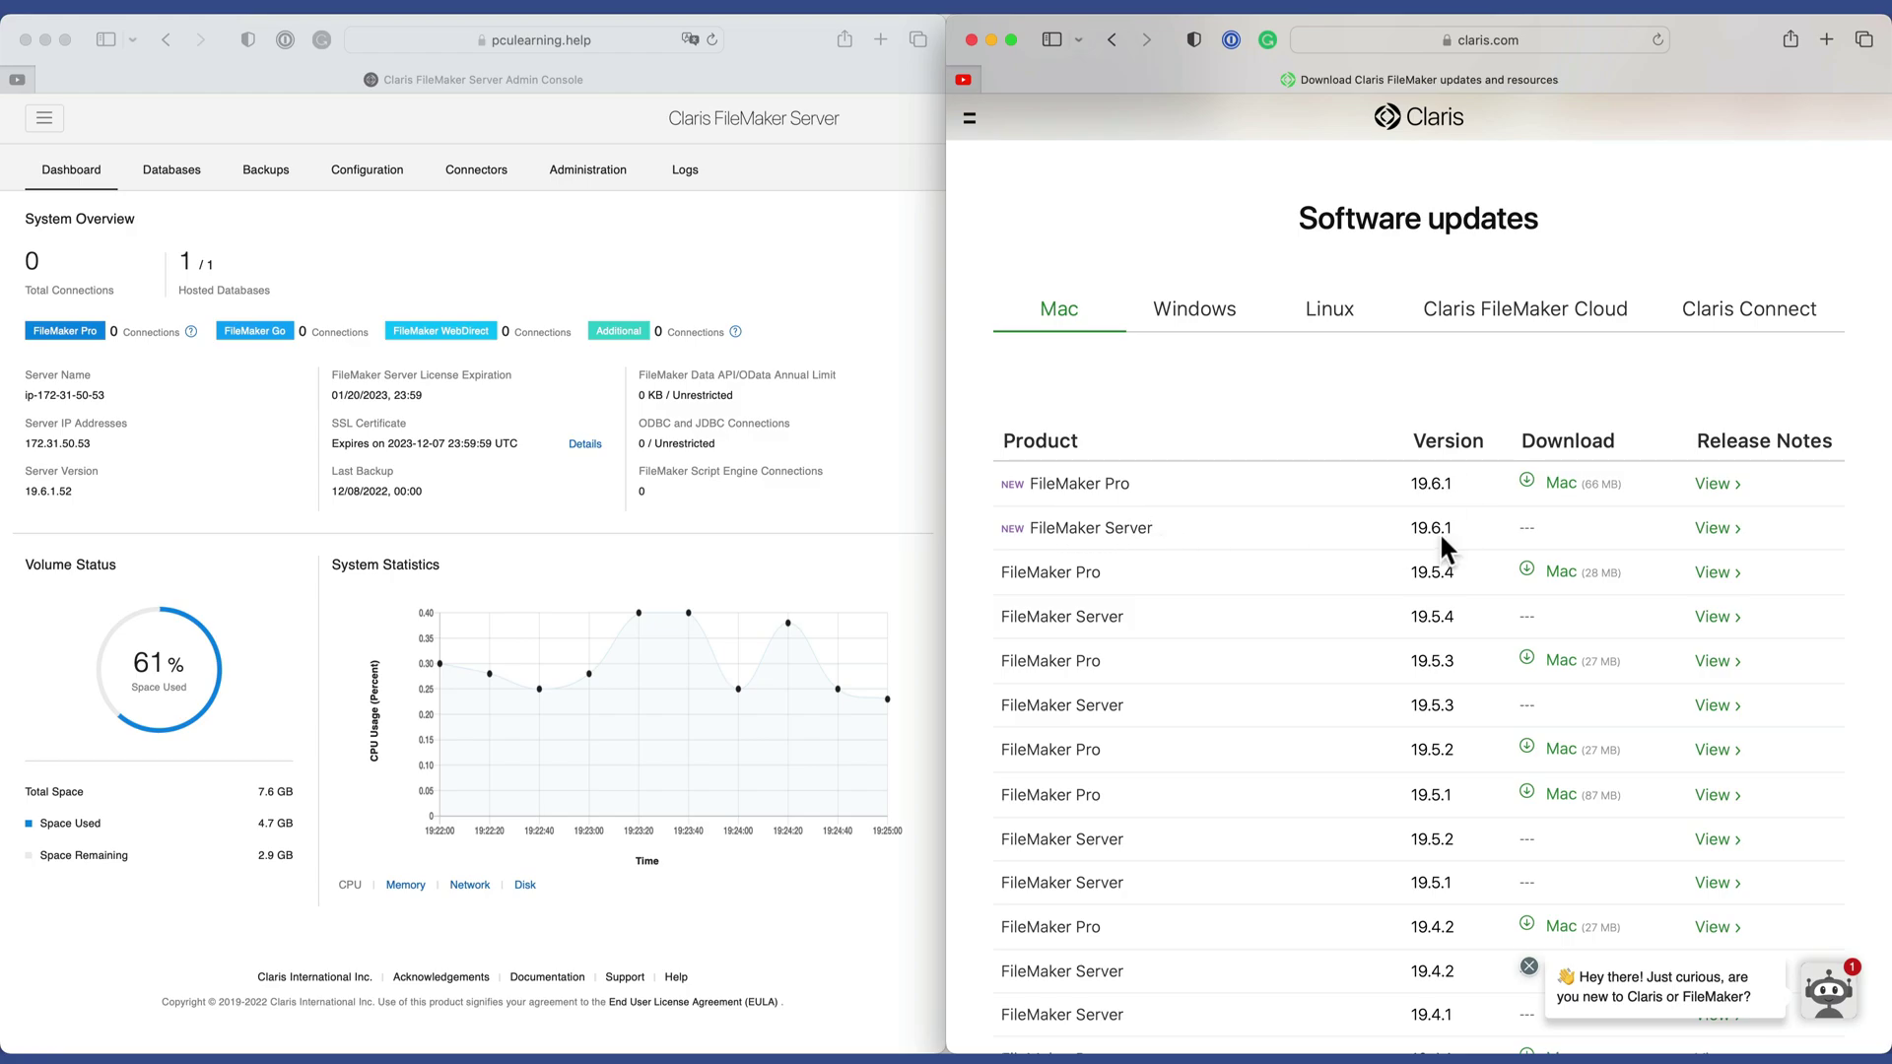
scroll(1565, 589, up, 2)
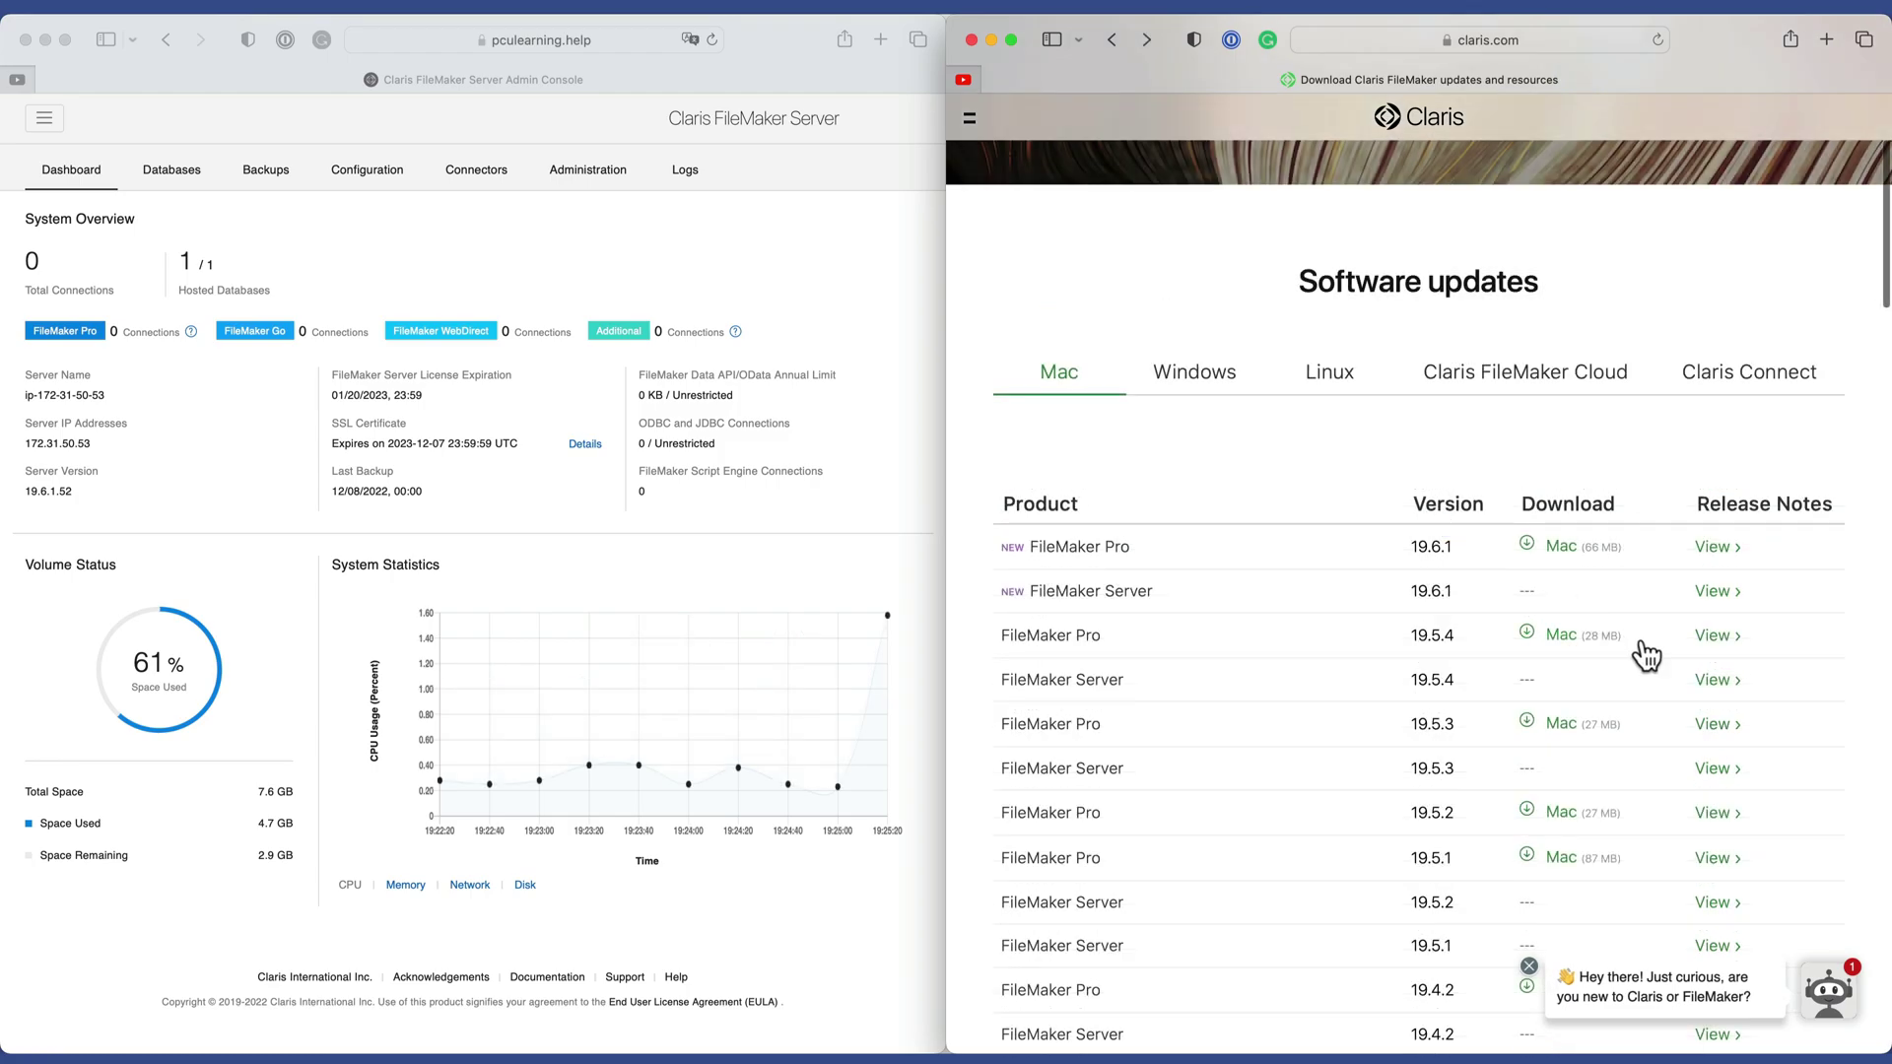
View the FileMaker Server 19.6.1 release notes and scroll to New features and enhancements.
click(1713, 594)
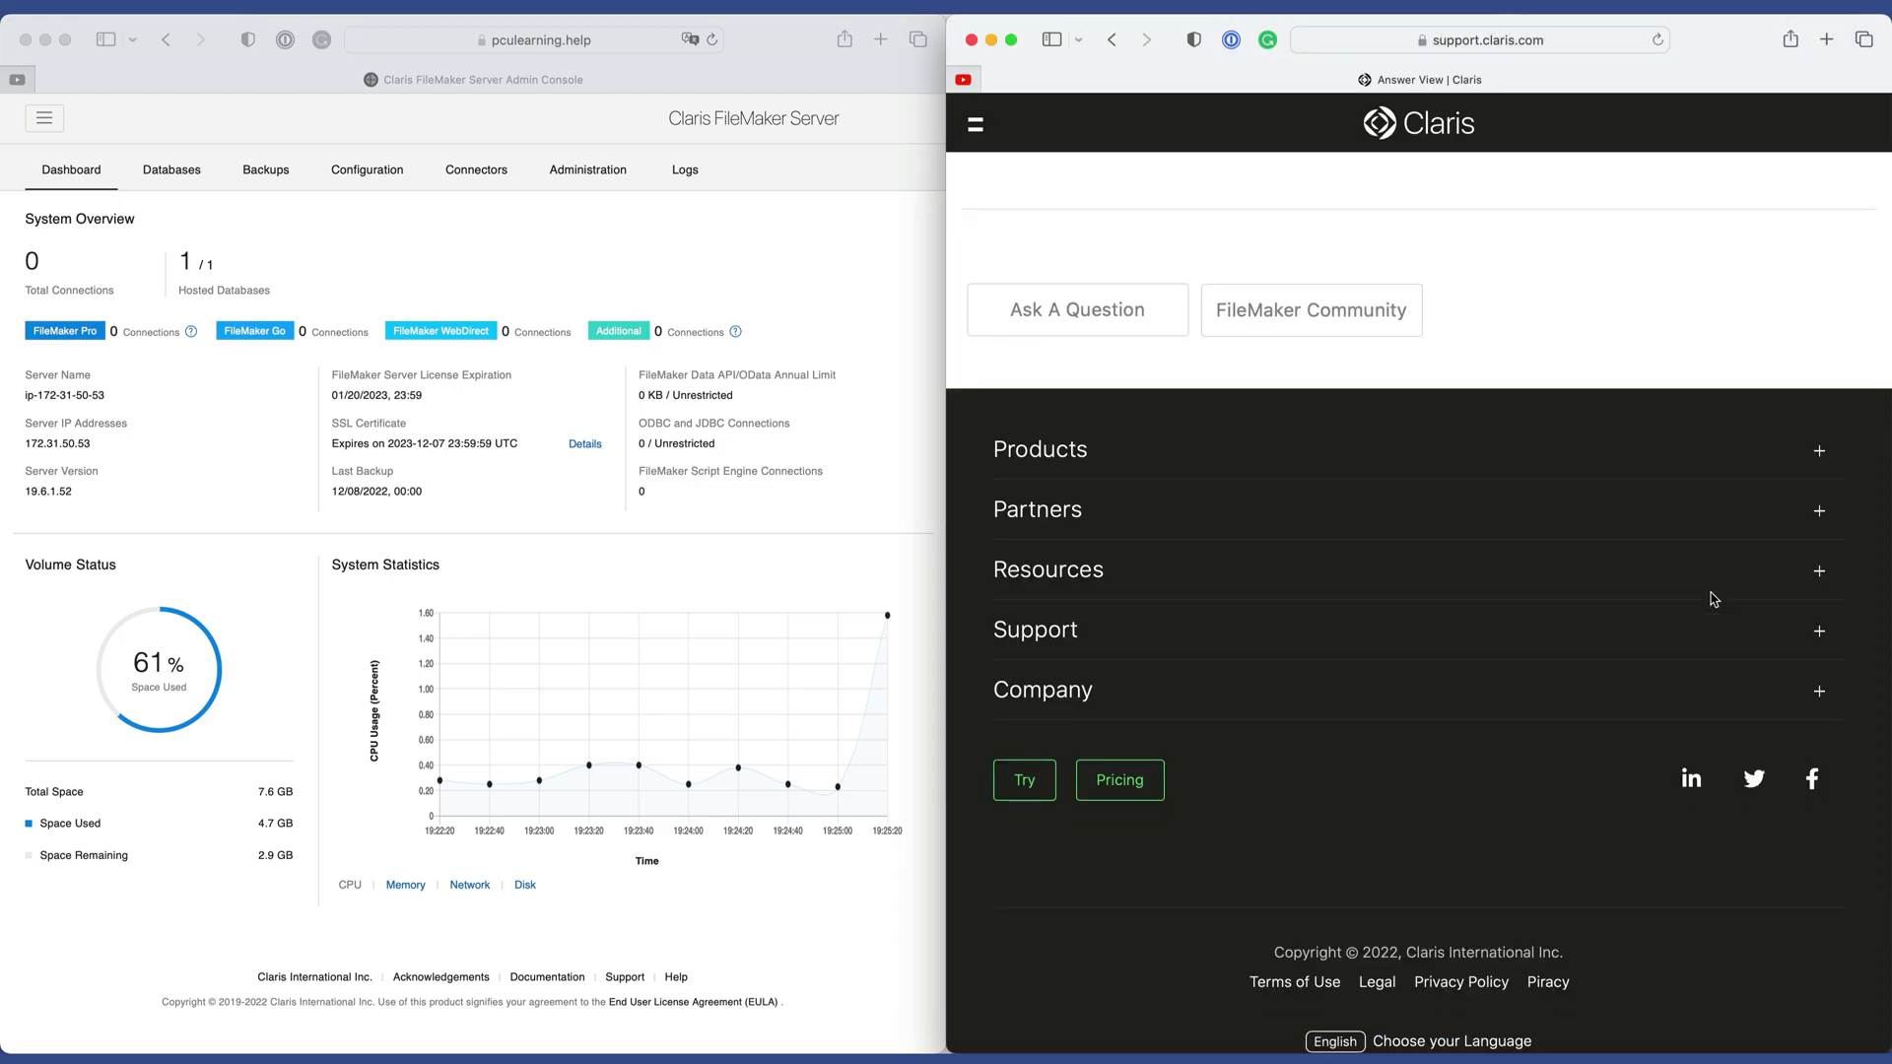
scroll(1338, 365, down, 6)
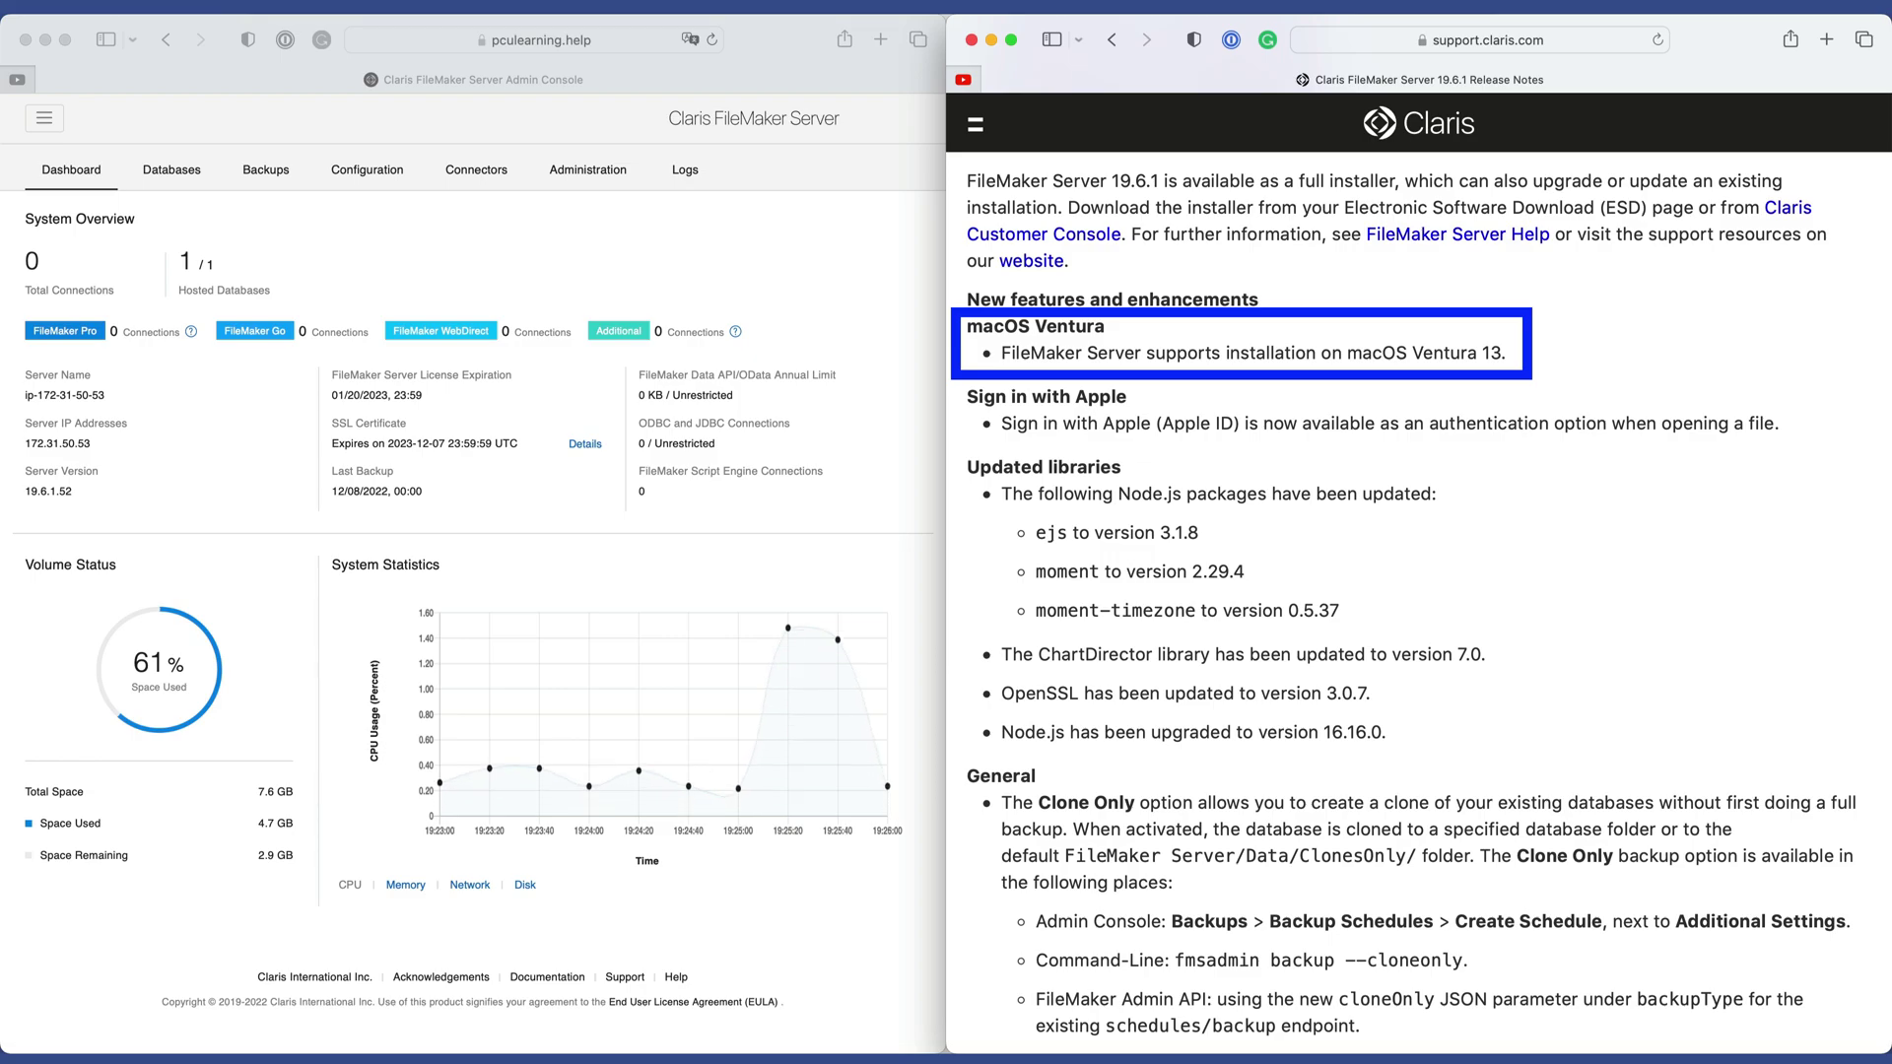
scroll(1484, 409, down, 1)
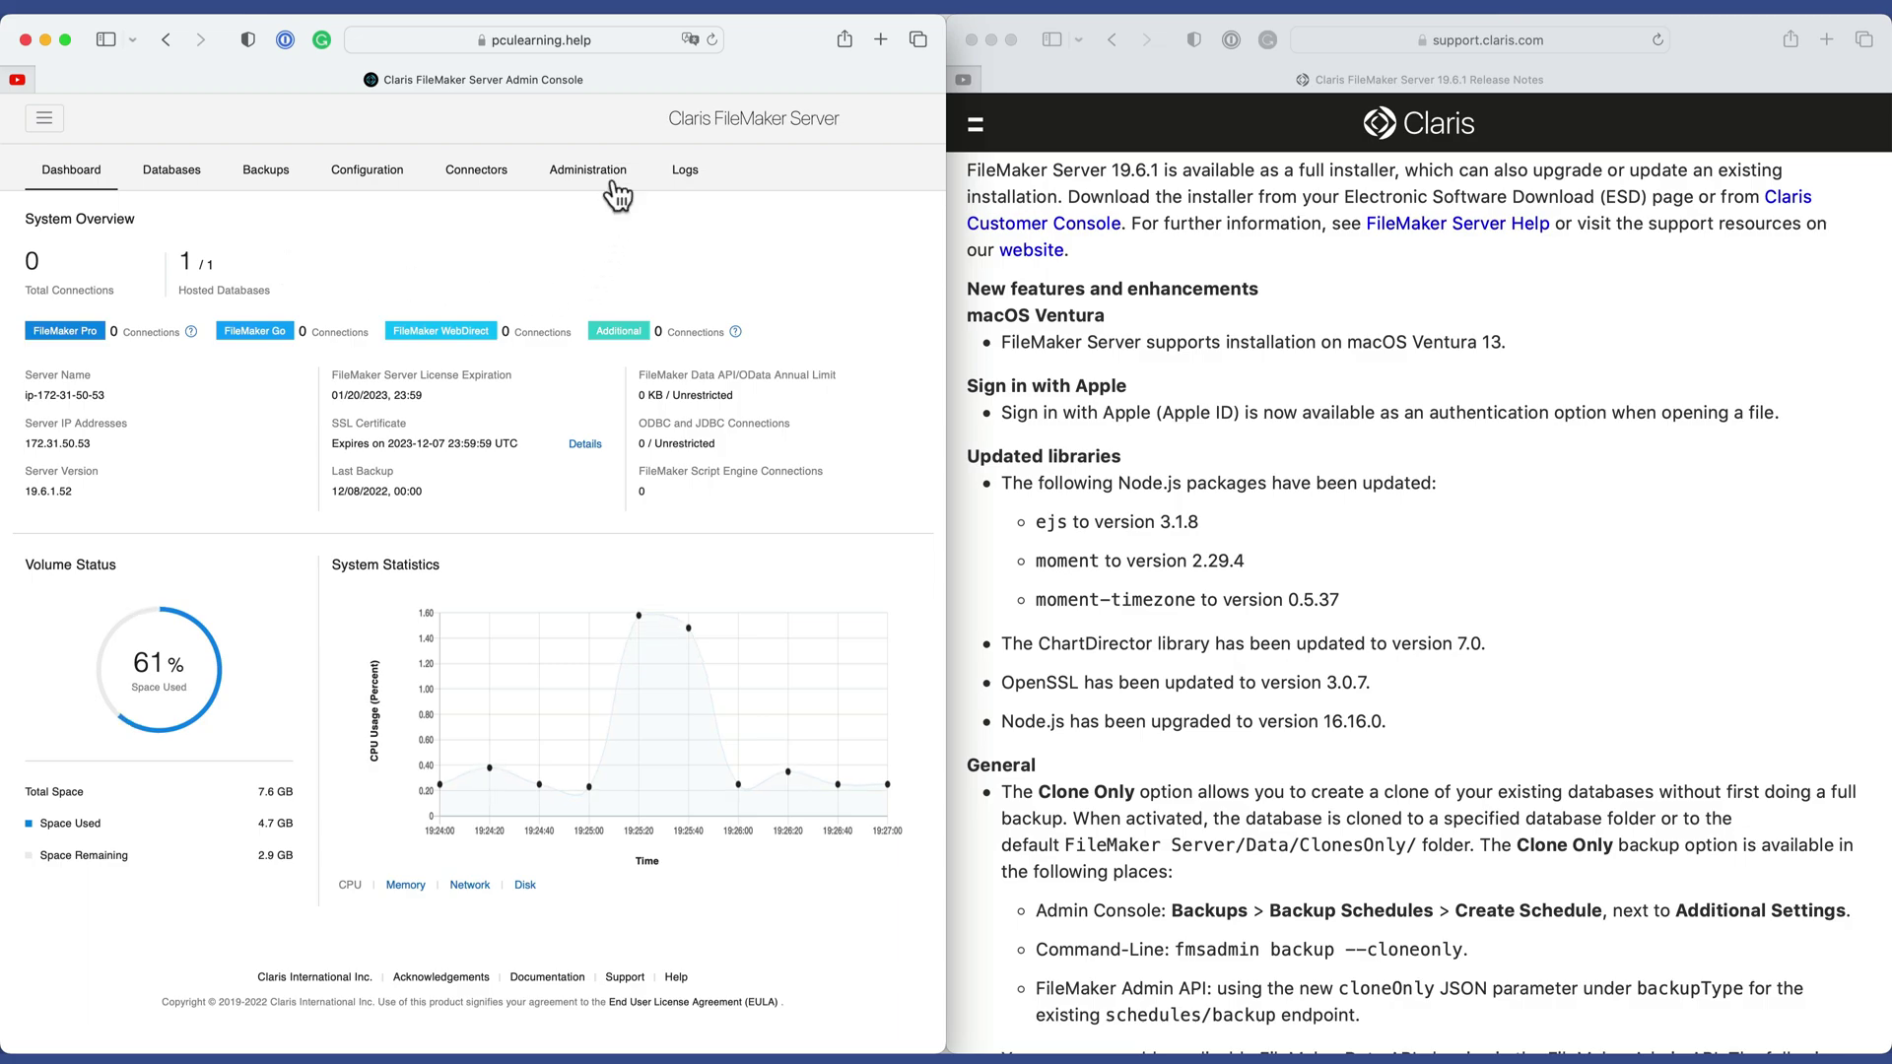
click(606, 183)
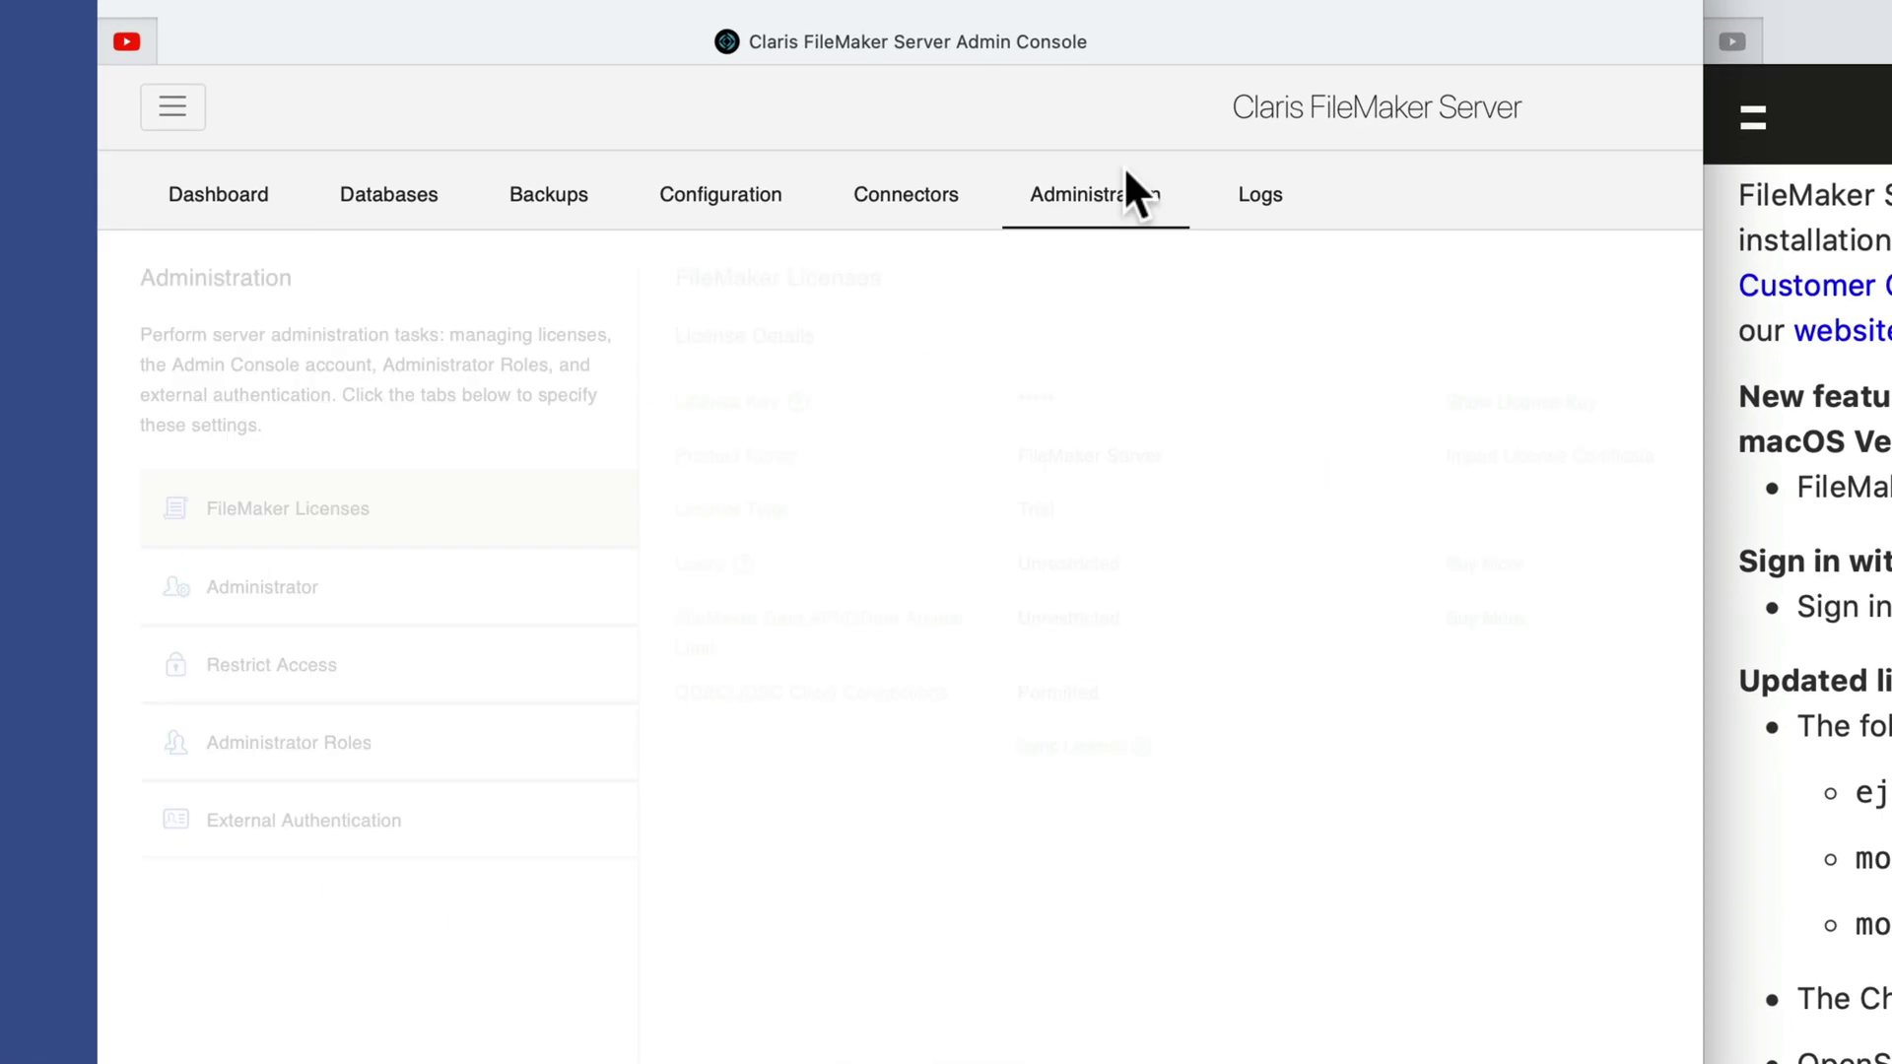
click(348, 818)
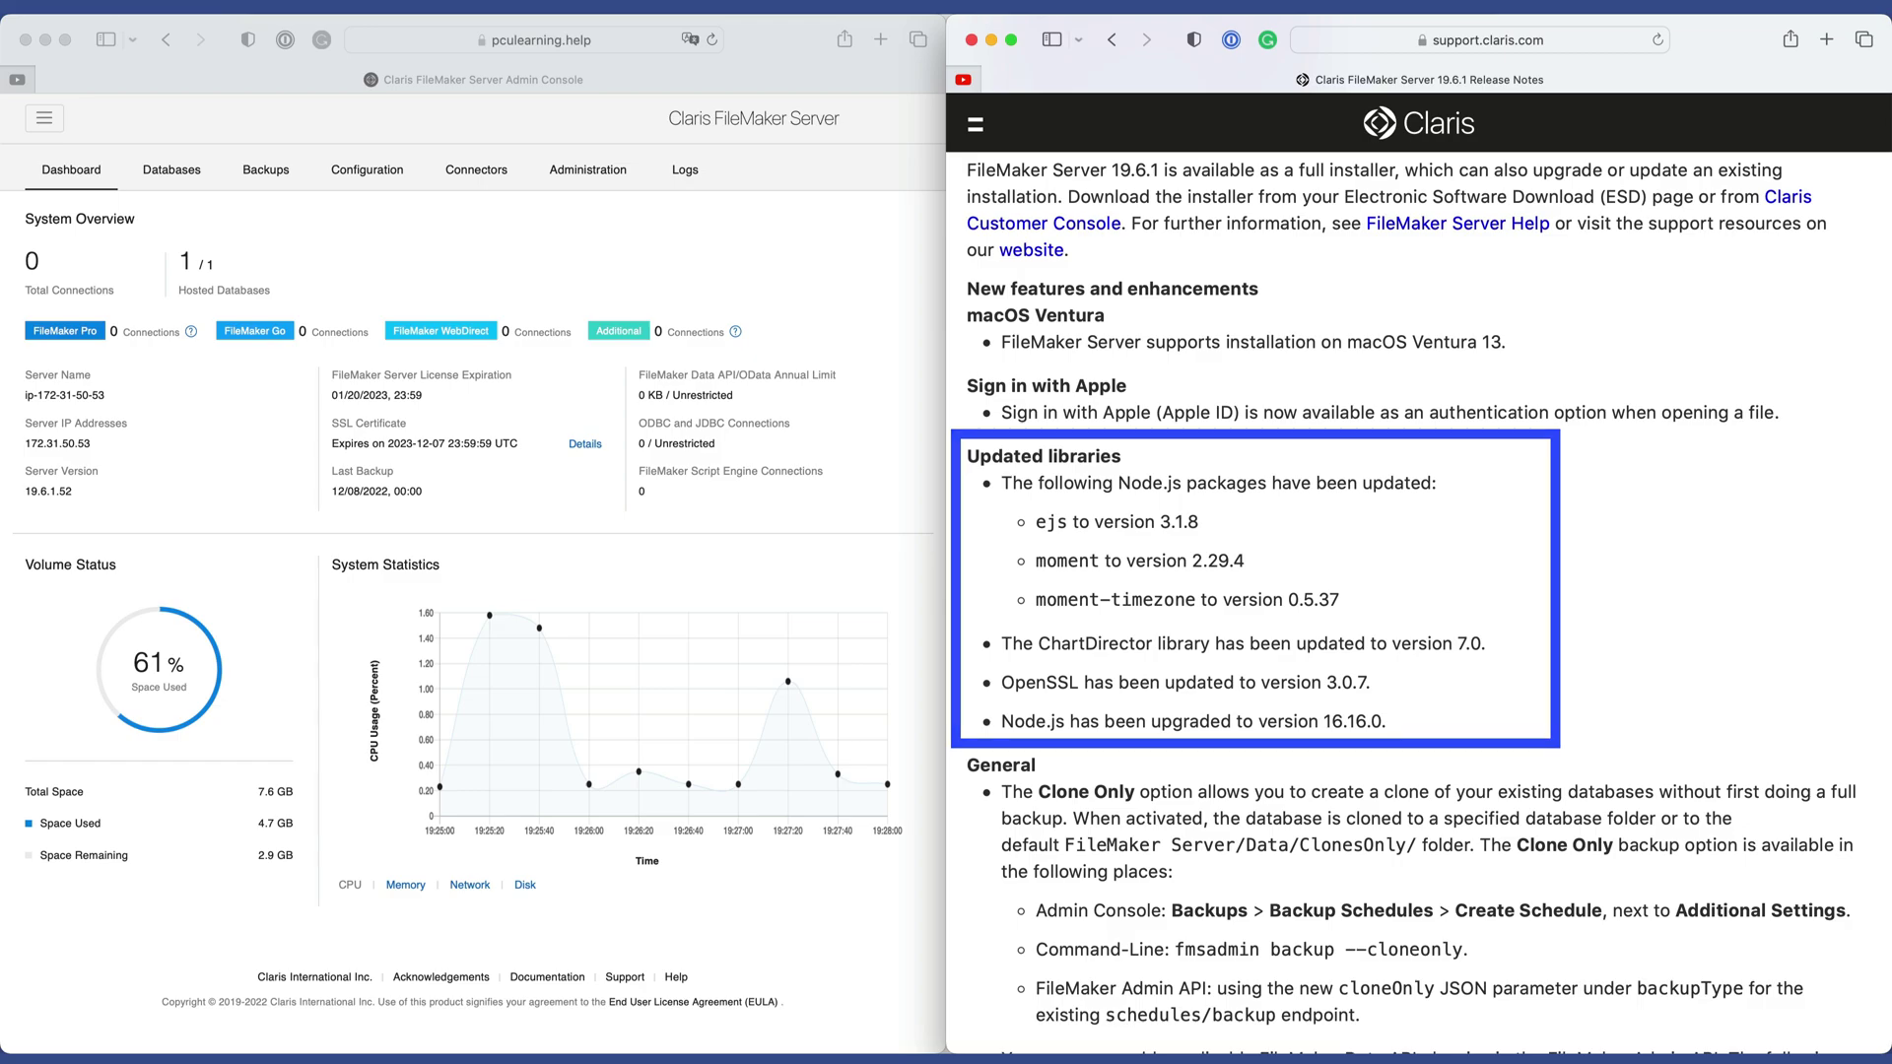
scroll(1332, 410, down, 3)
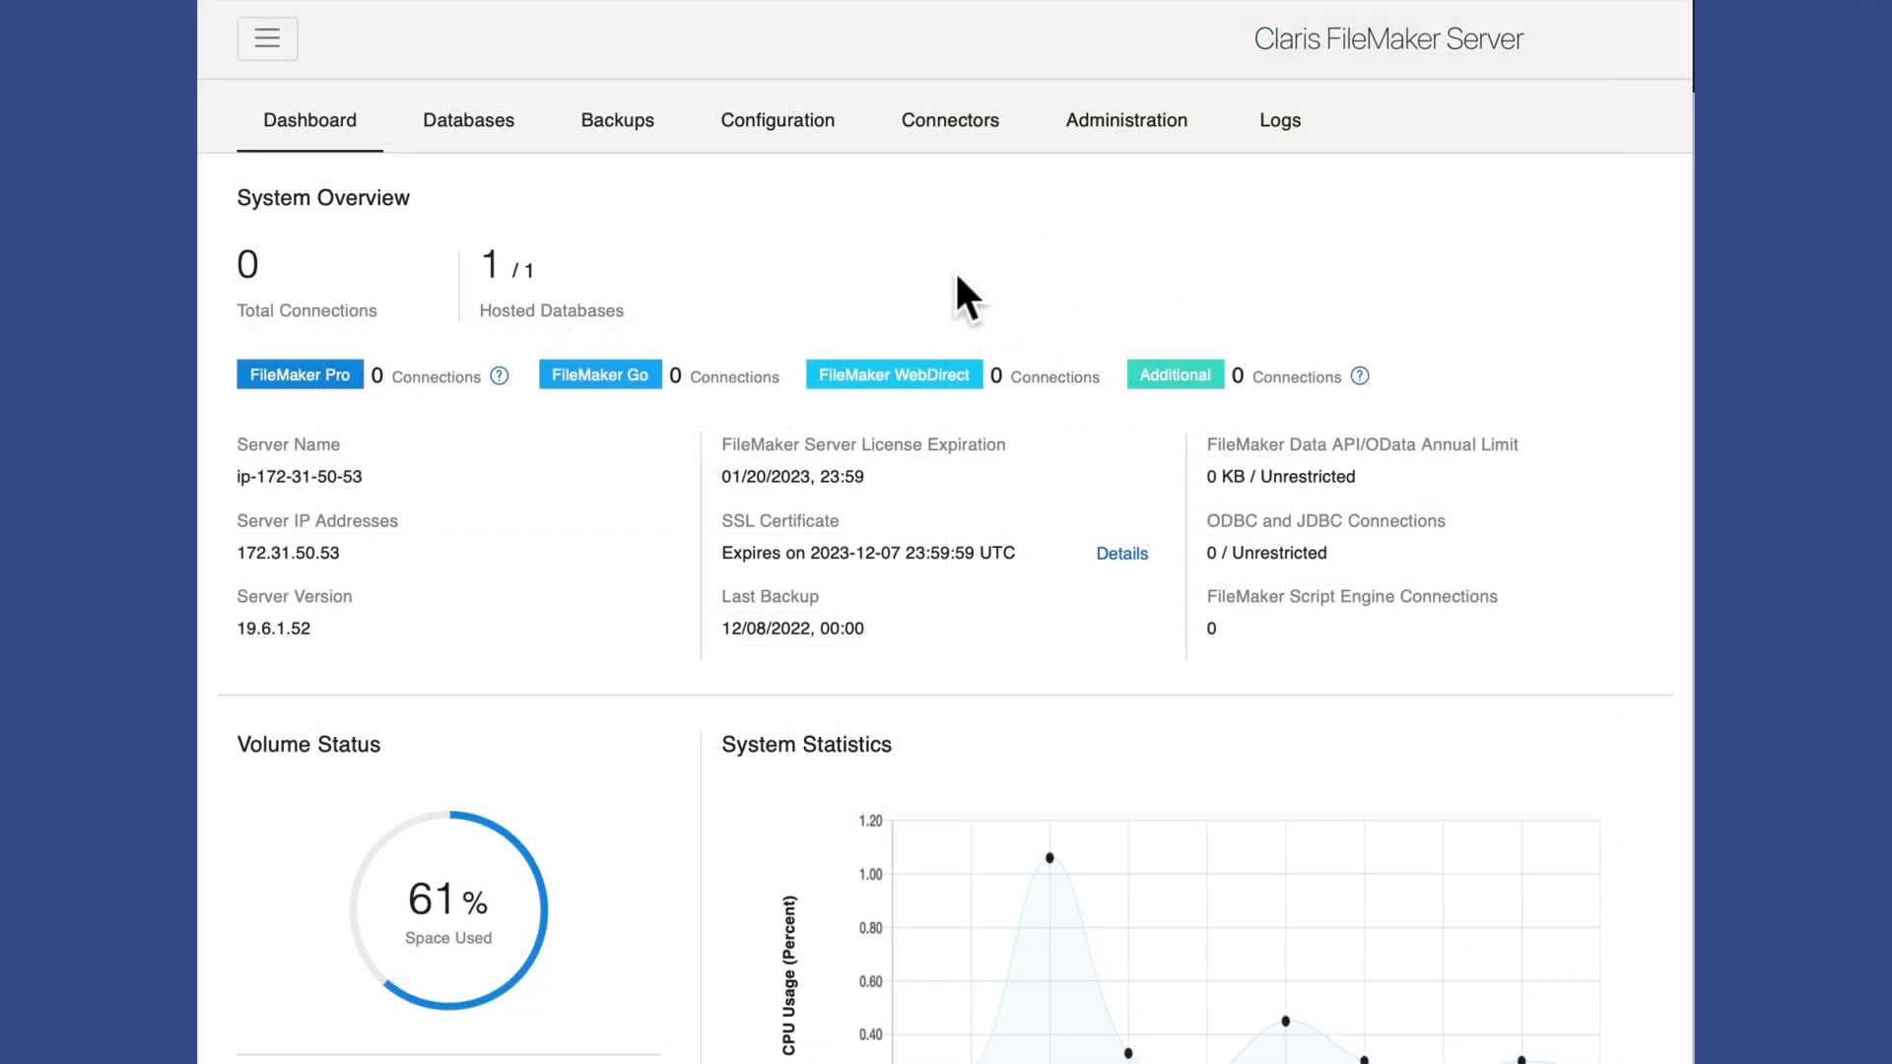
Create a new Untitled Schedule under Backups > Backup Schedules to reveal the Clone Only option.
click(619, 125)
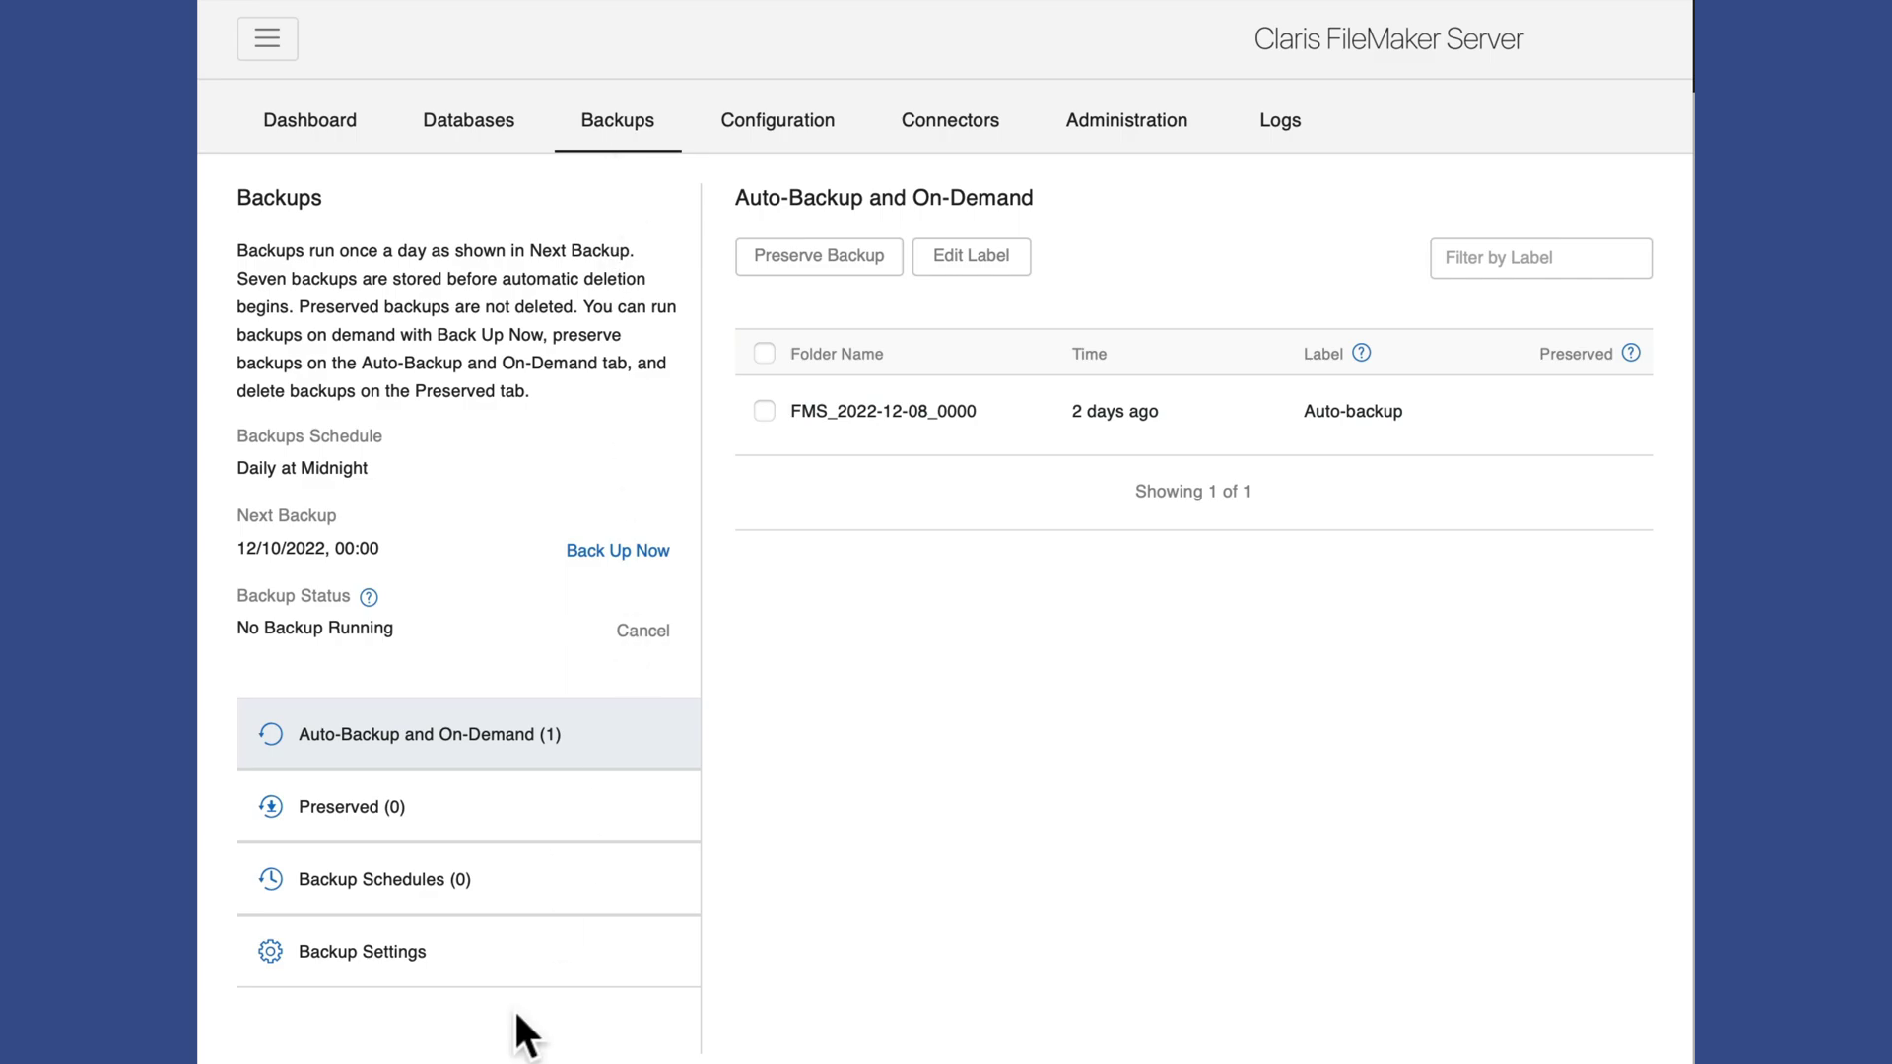
click(394, 880)
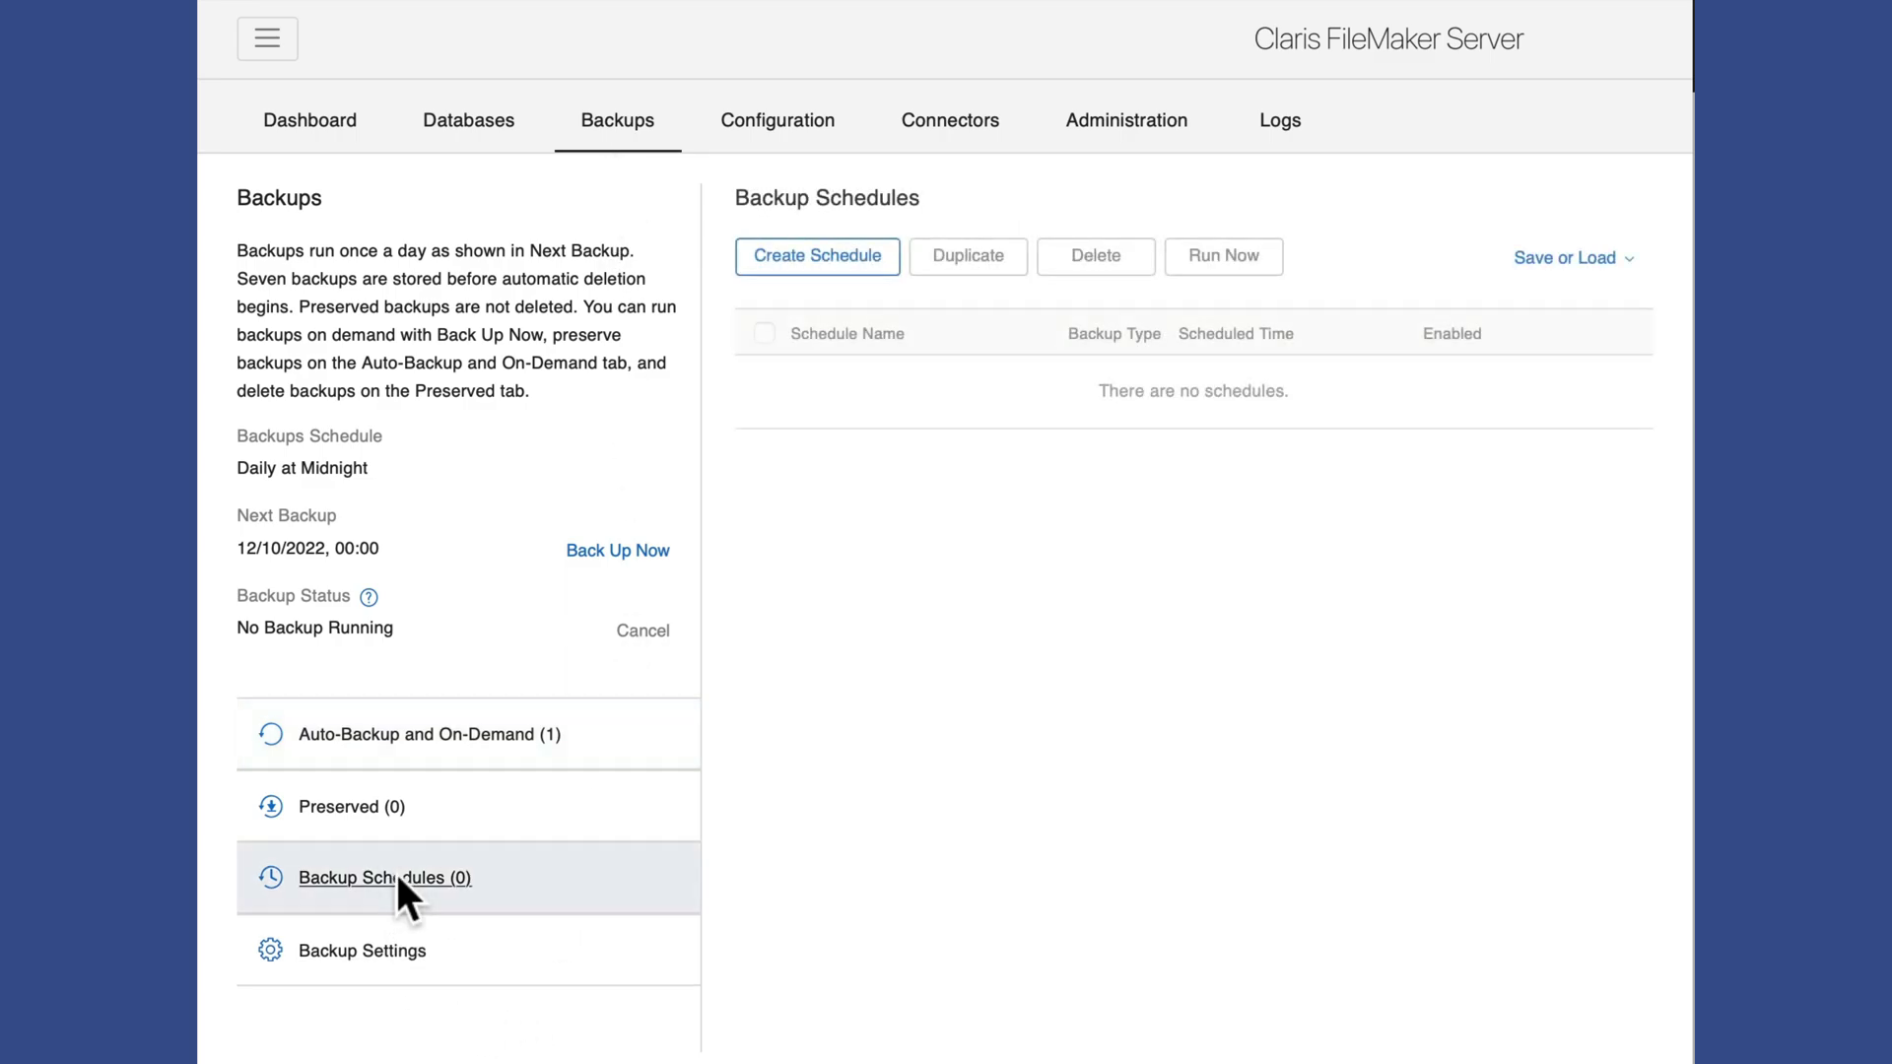
click(863, 256)
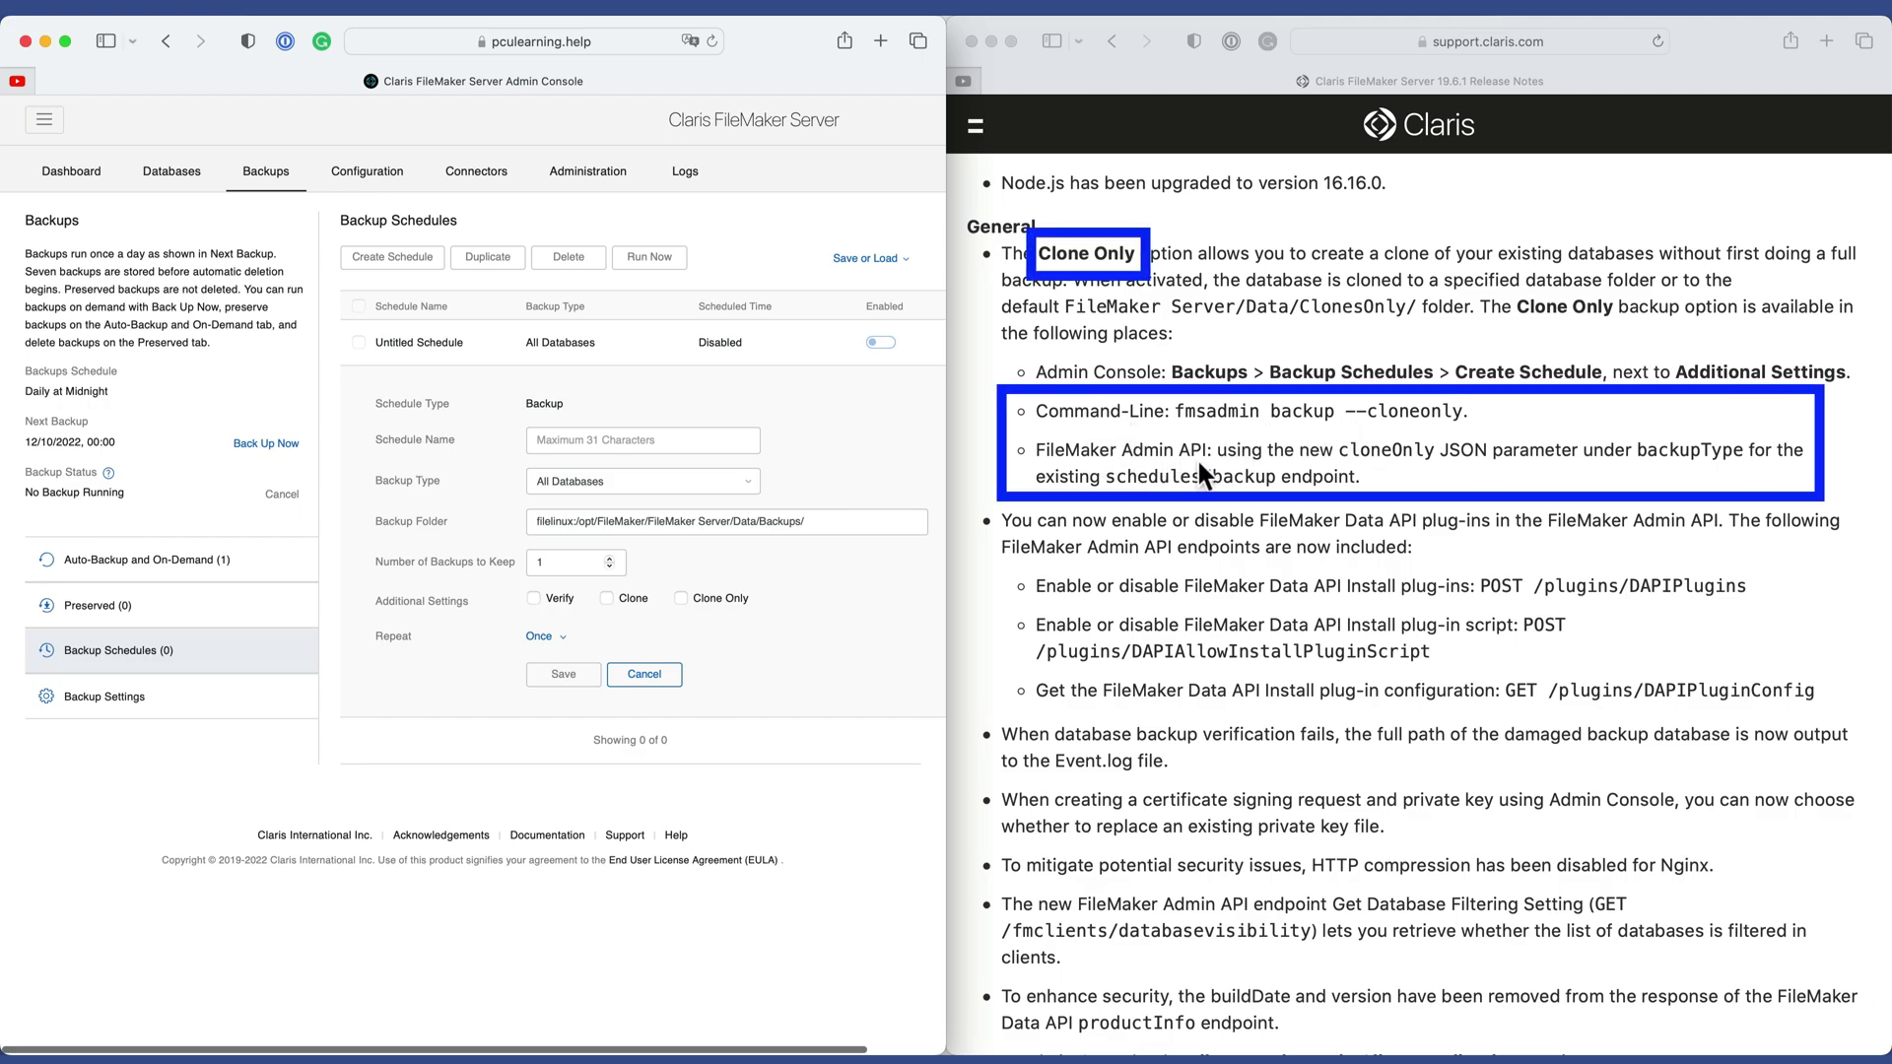
Scroll the release notes past the Data API plug-in endpoints to the failed backup verification item.
scroll(1216, 511, down, 4)
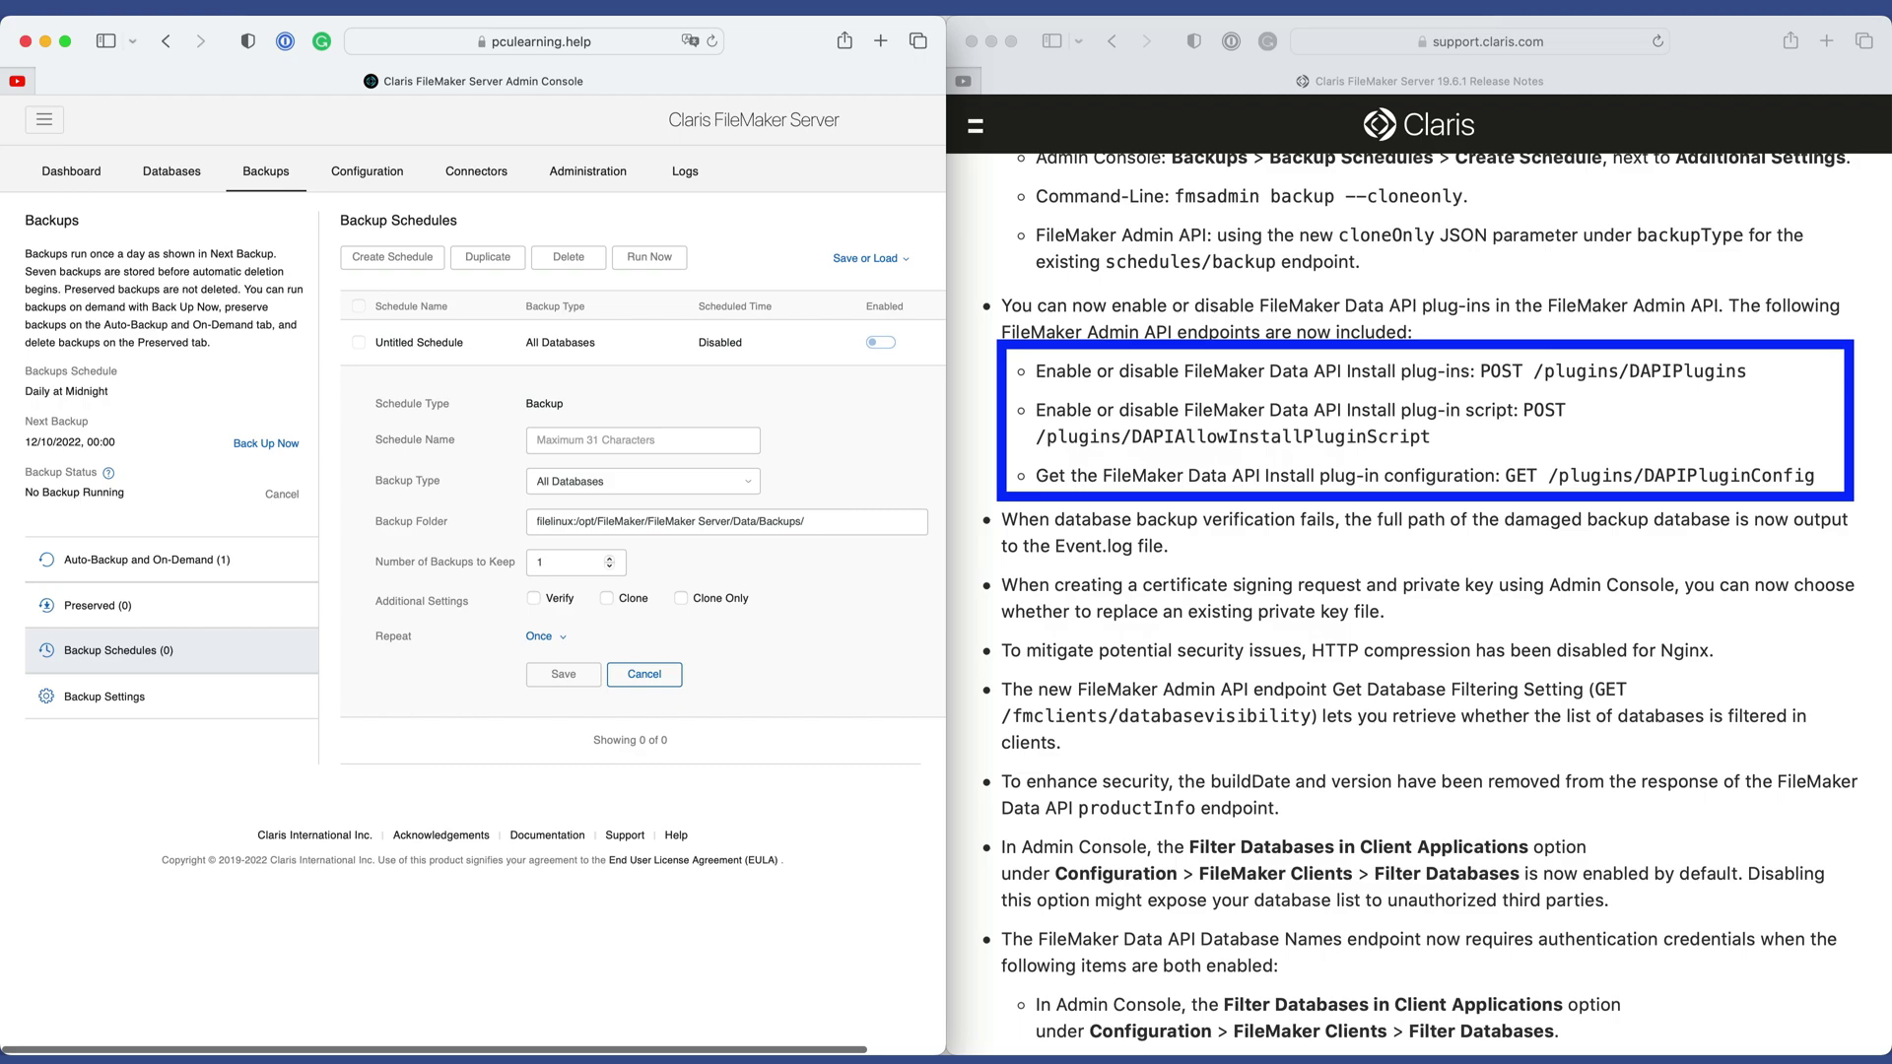
key(super+grave)
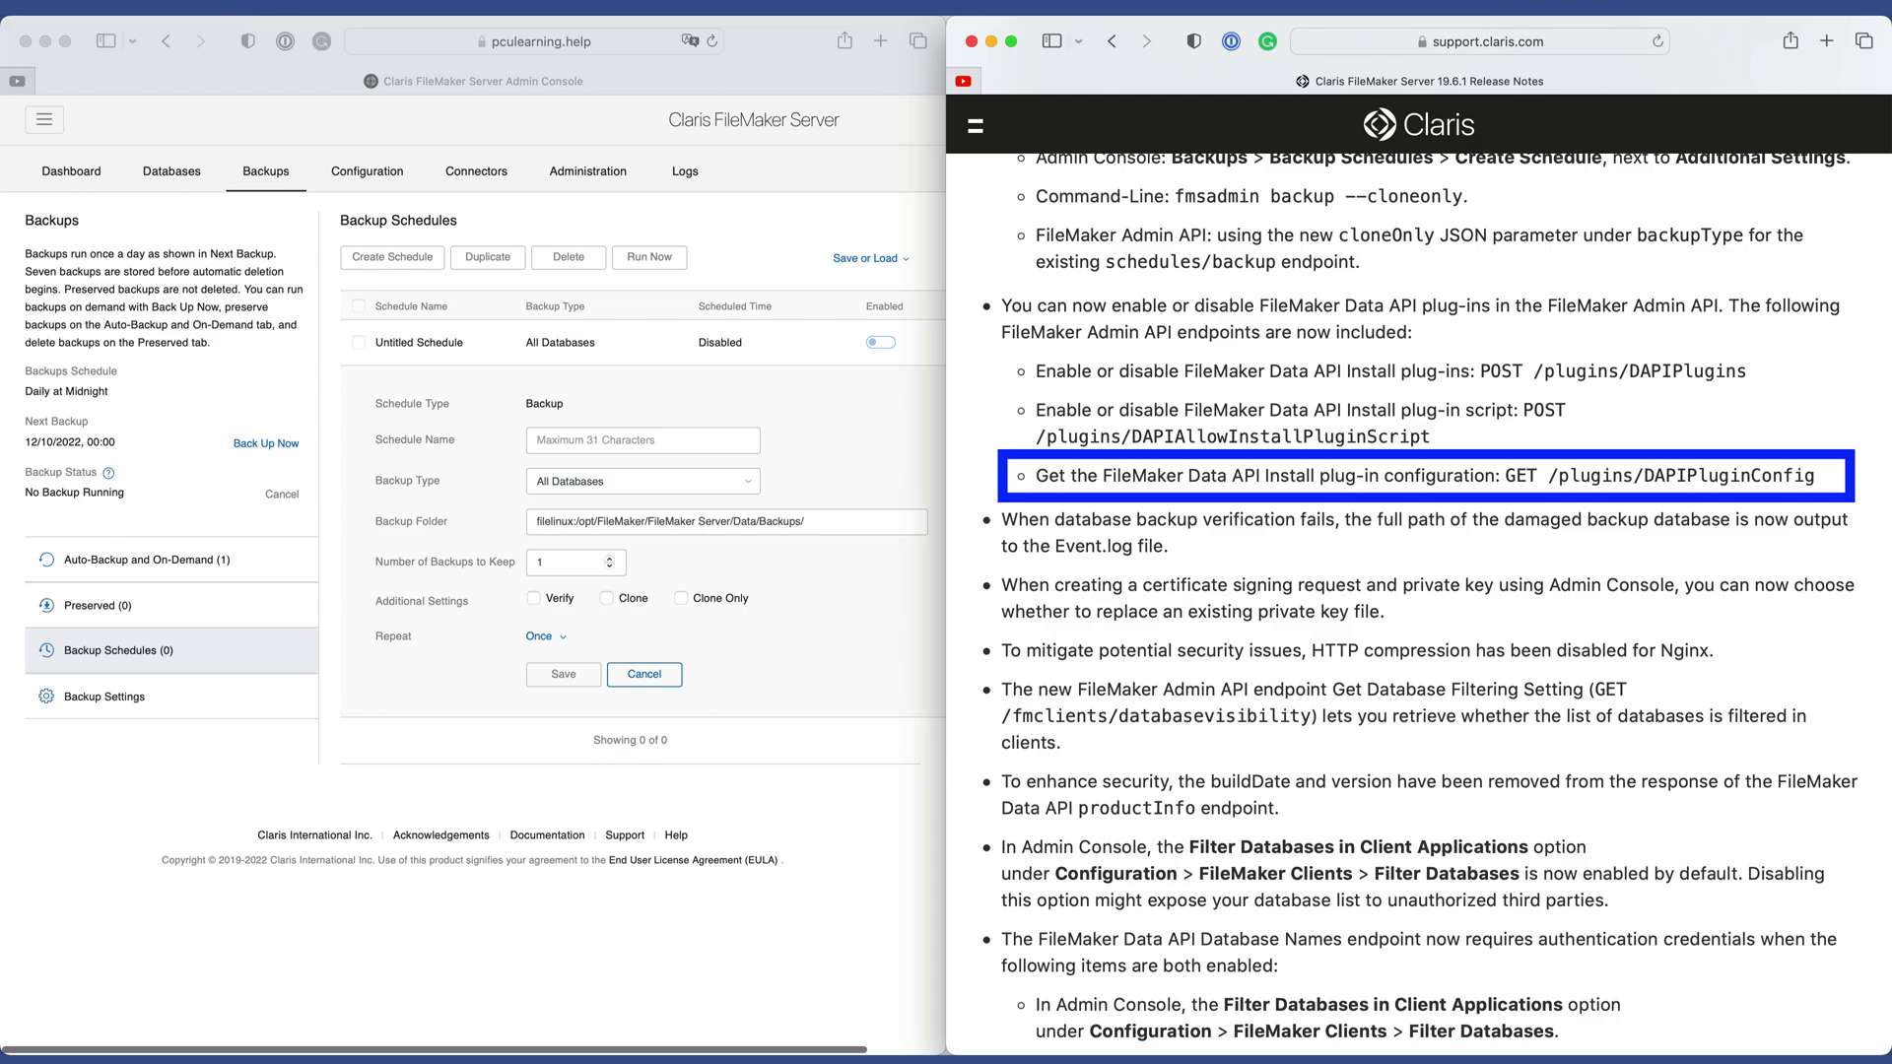
scroll(1227, 241, down, 5)
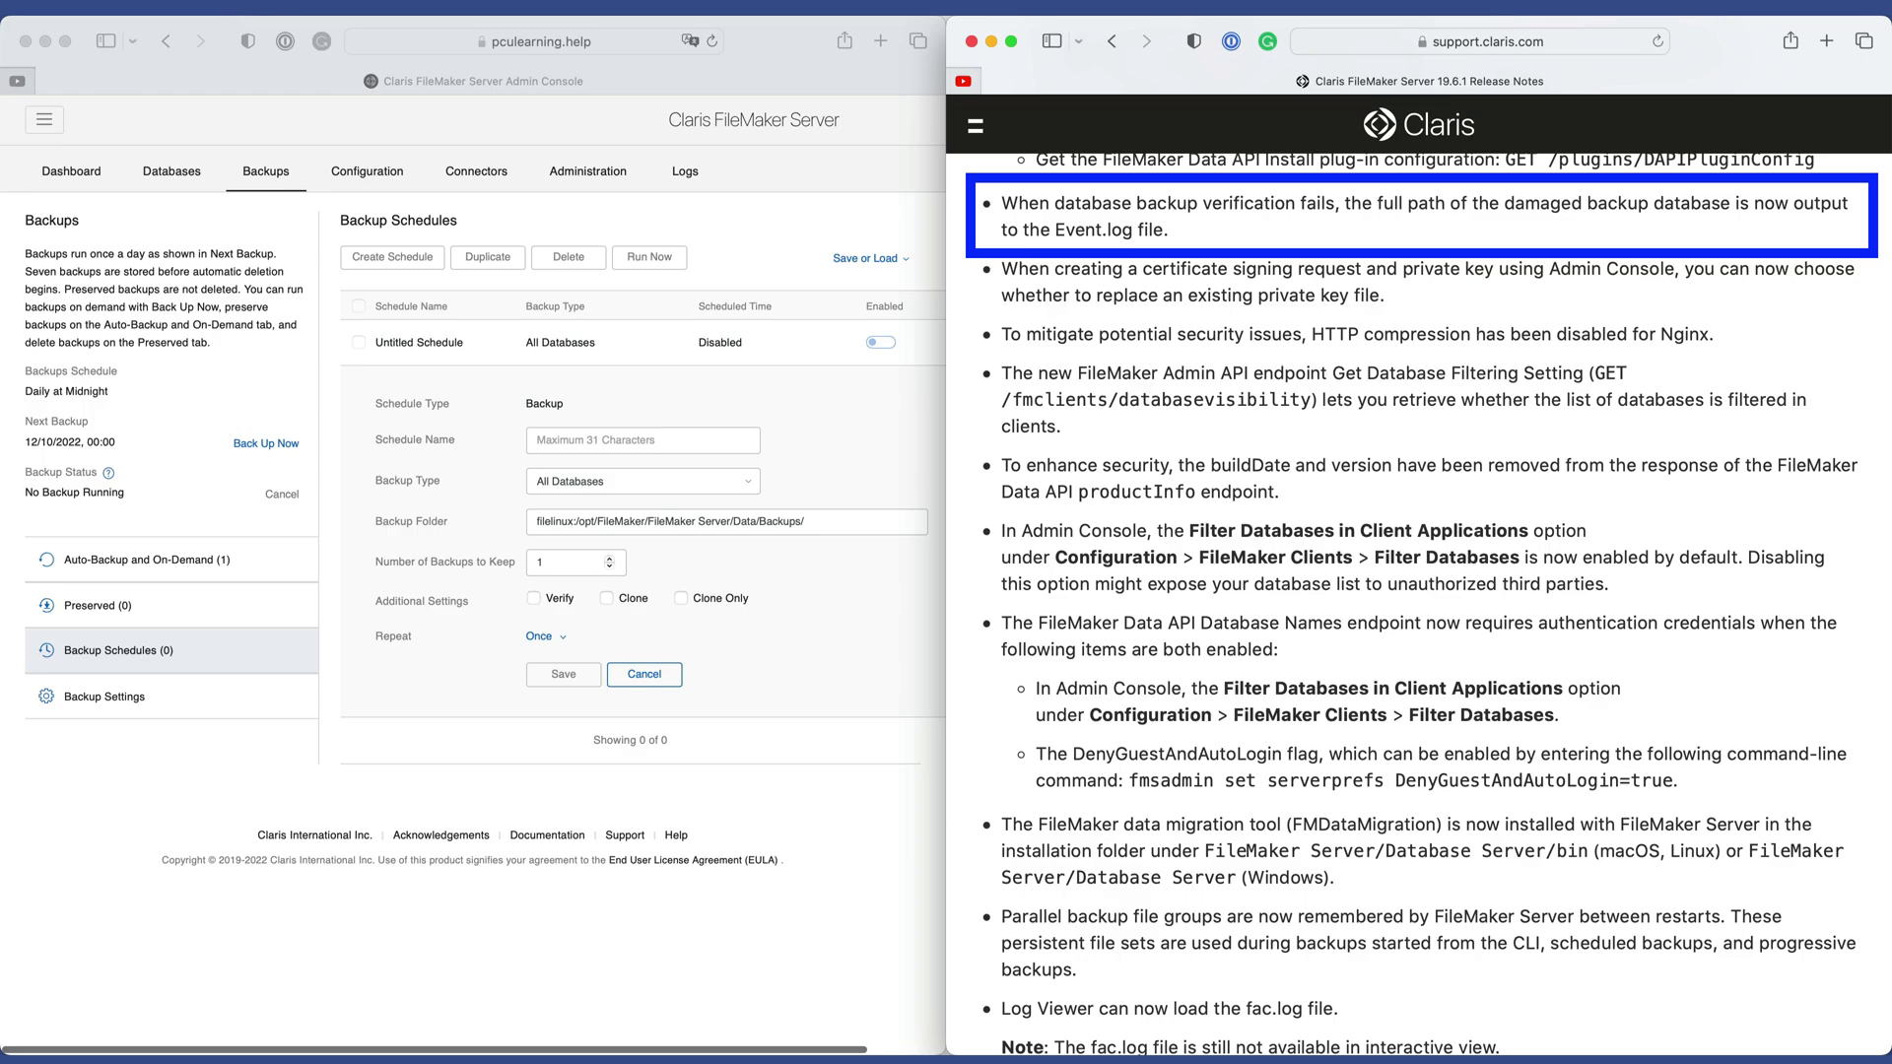
Load Event.log in the Logs tab's Log Viewer.
click(806, 215)
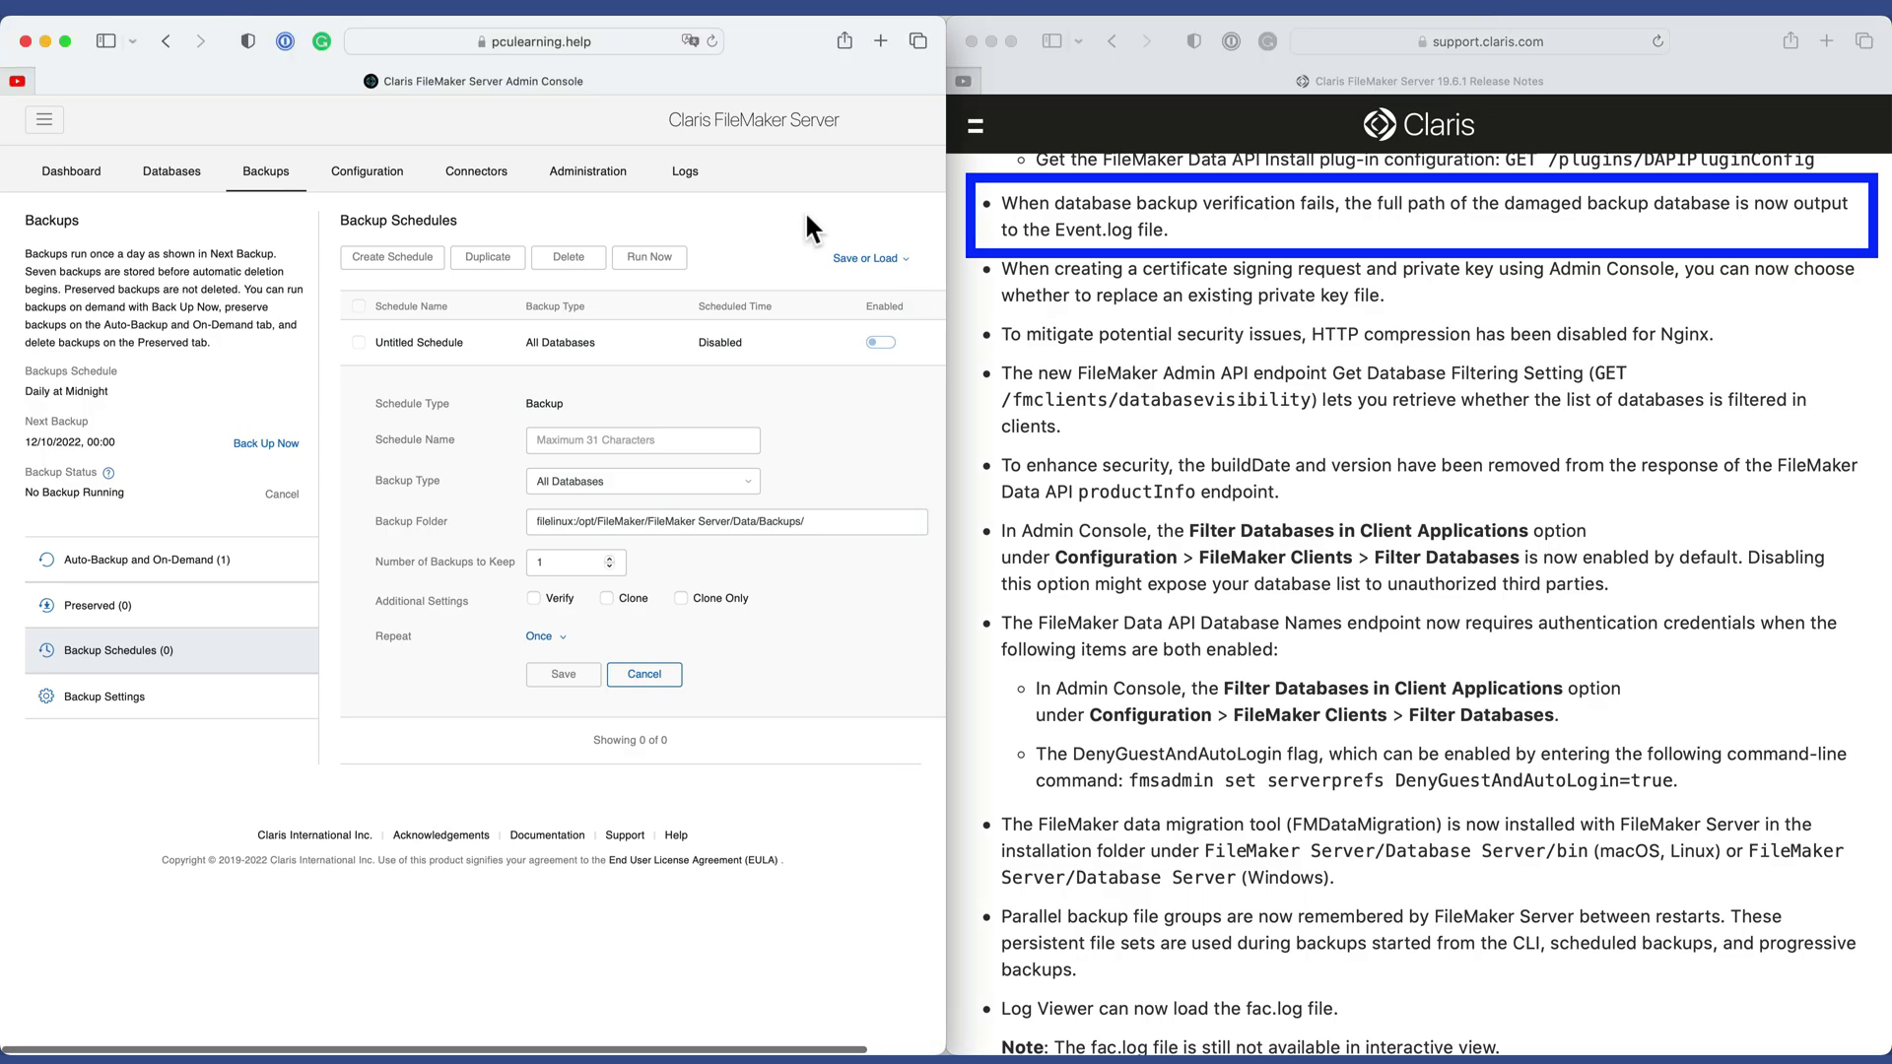
click(689, 179)
click(778, 334)
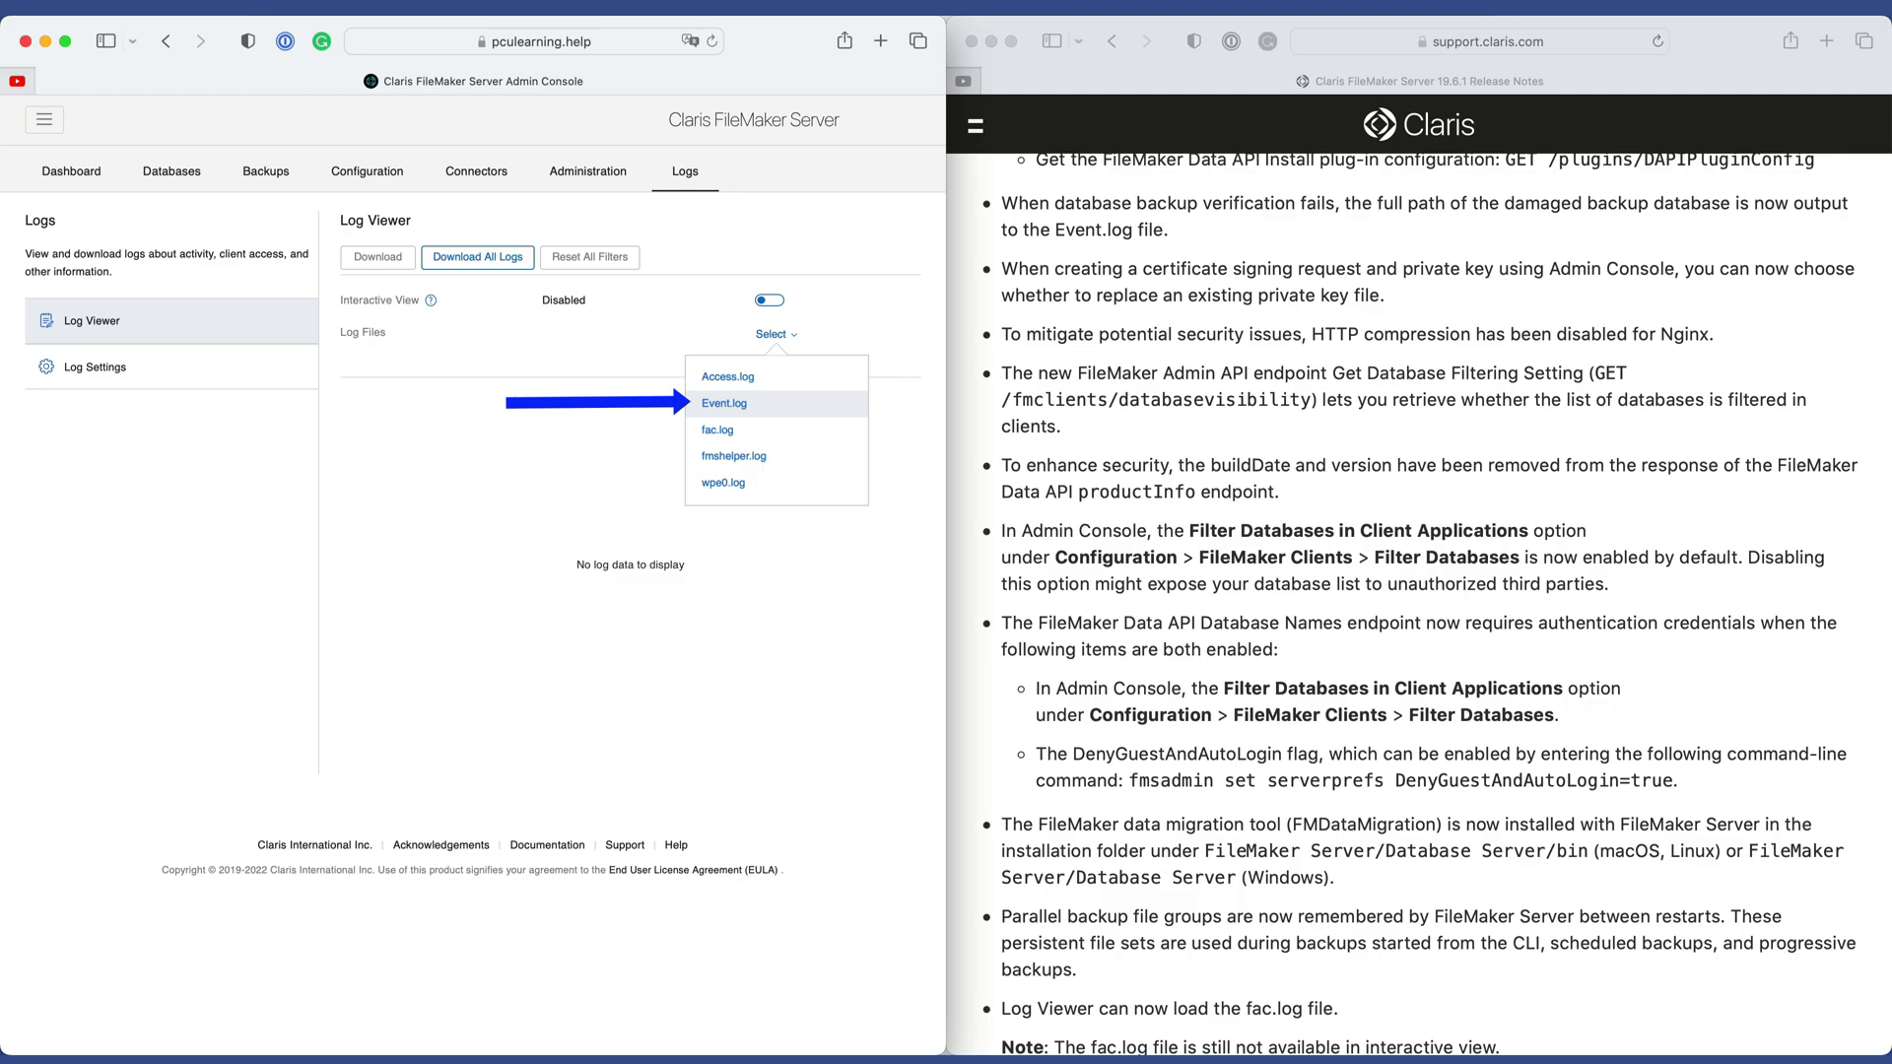
click(724, 403)
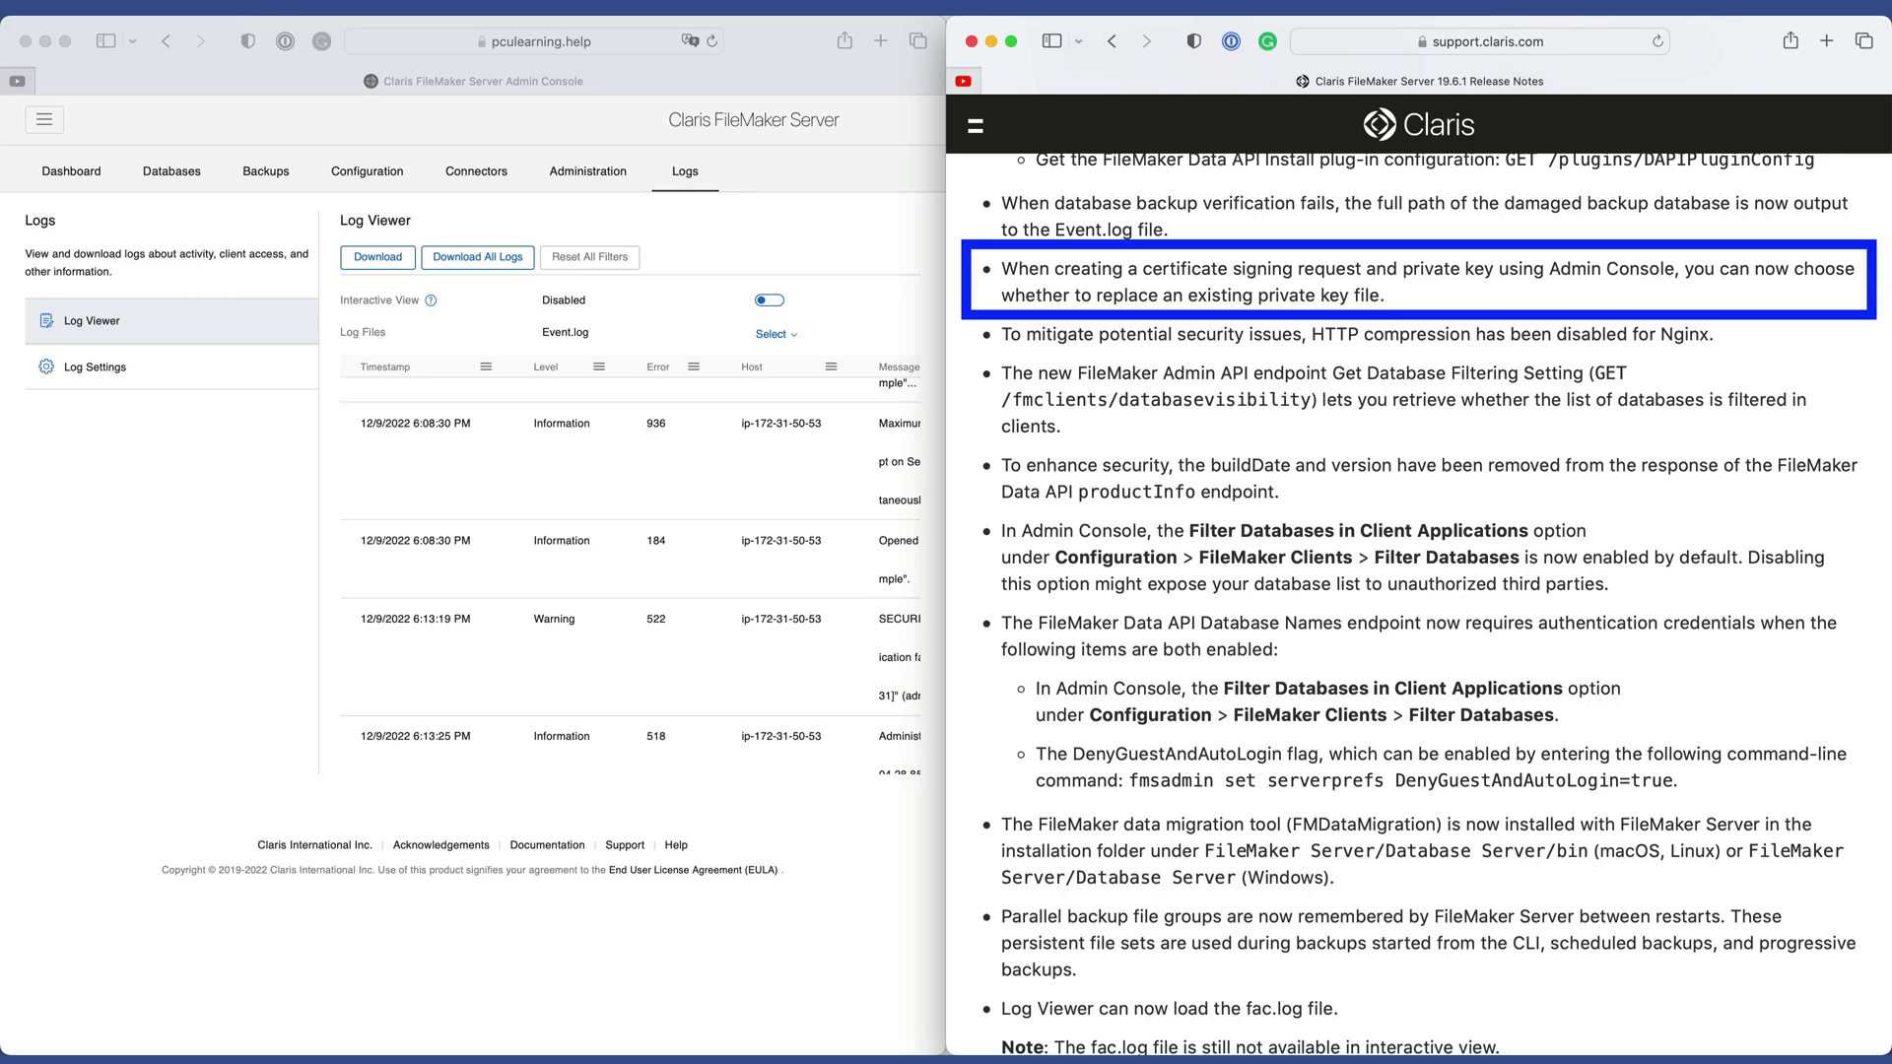
key(super+grave)
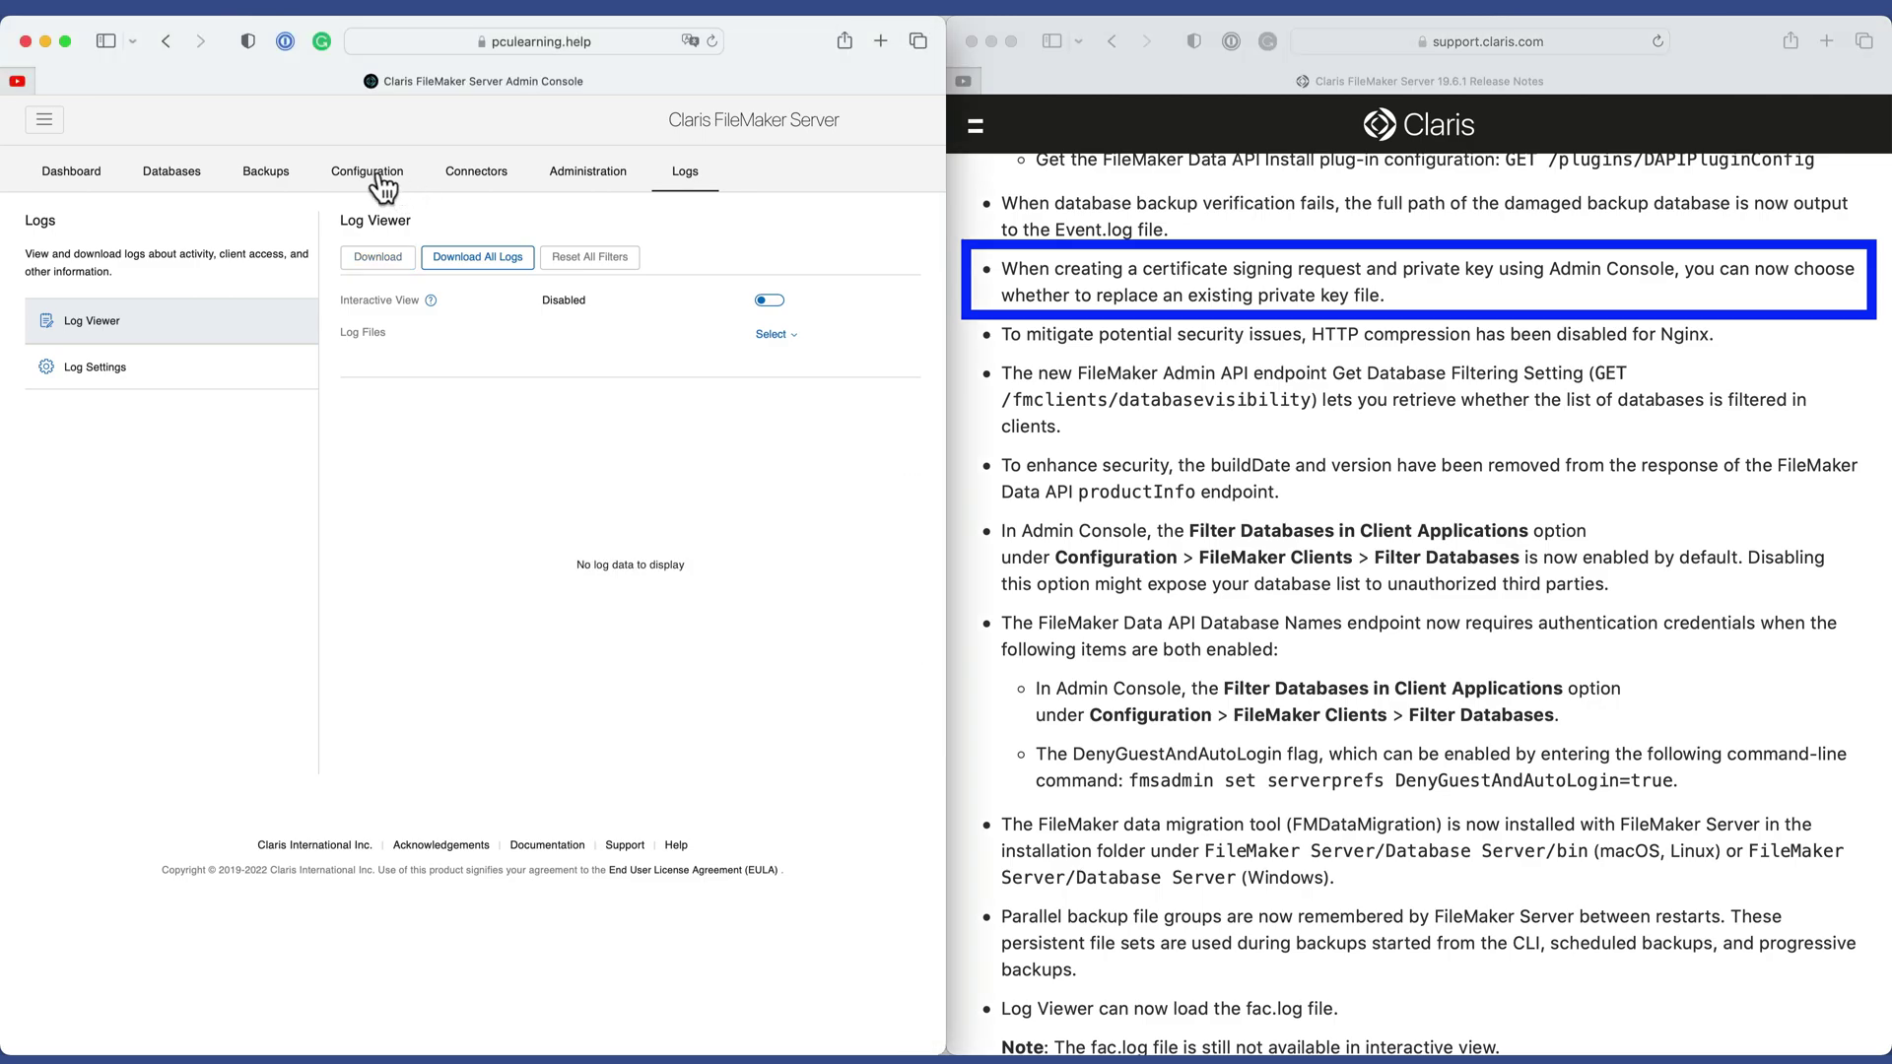
Start a new certificate signing request from Configuration > SSL Certificate.
click(379, 176)
click(79, 537)
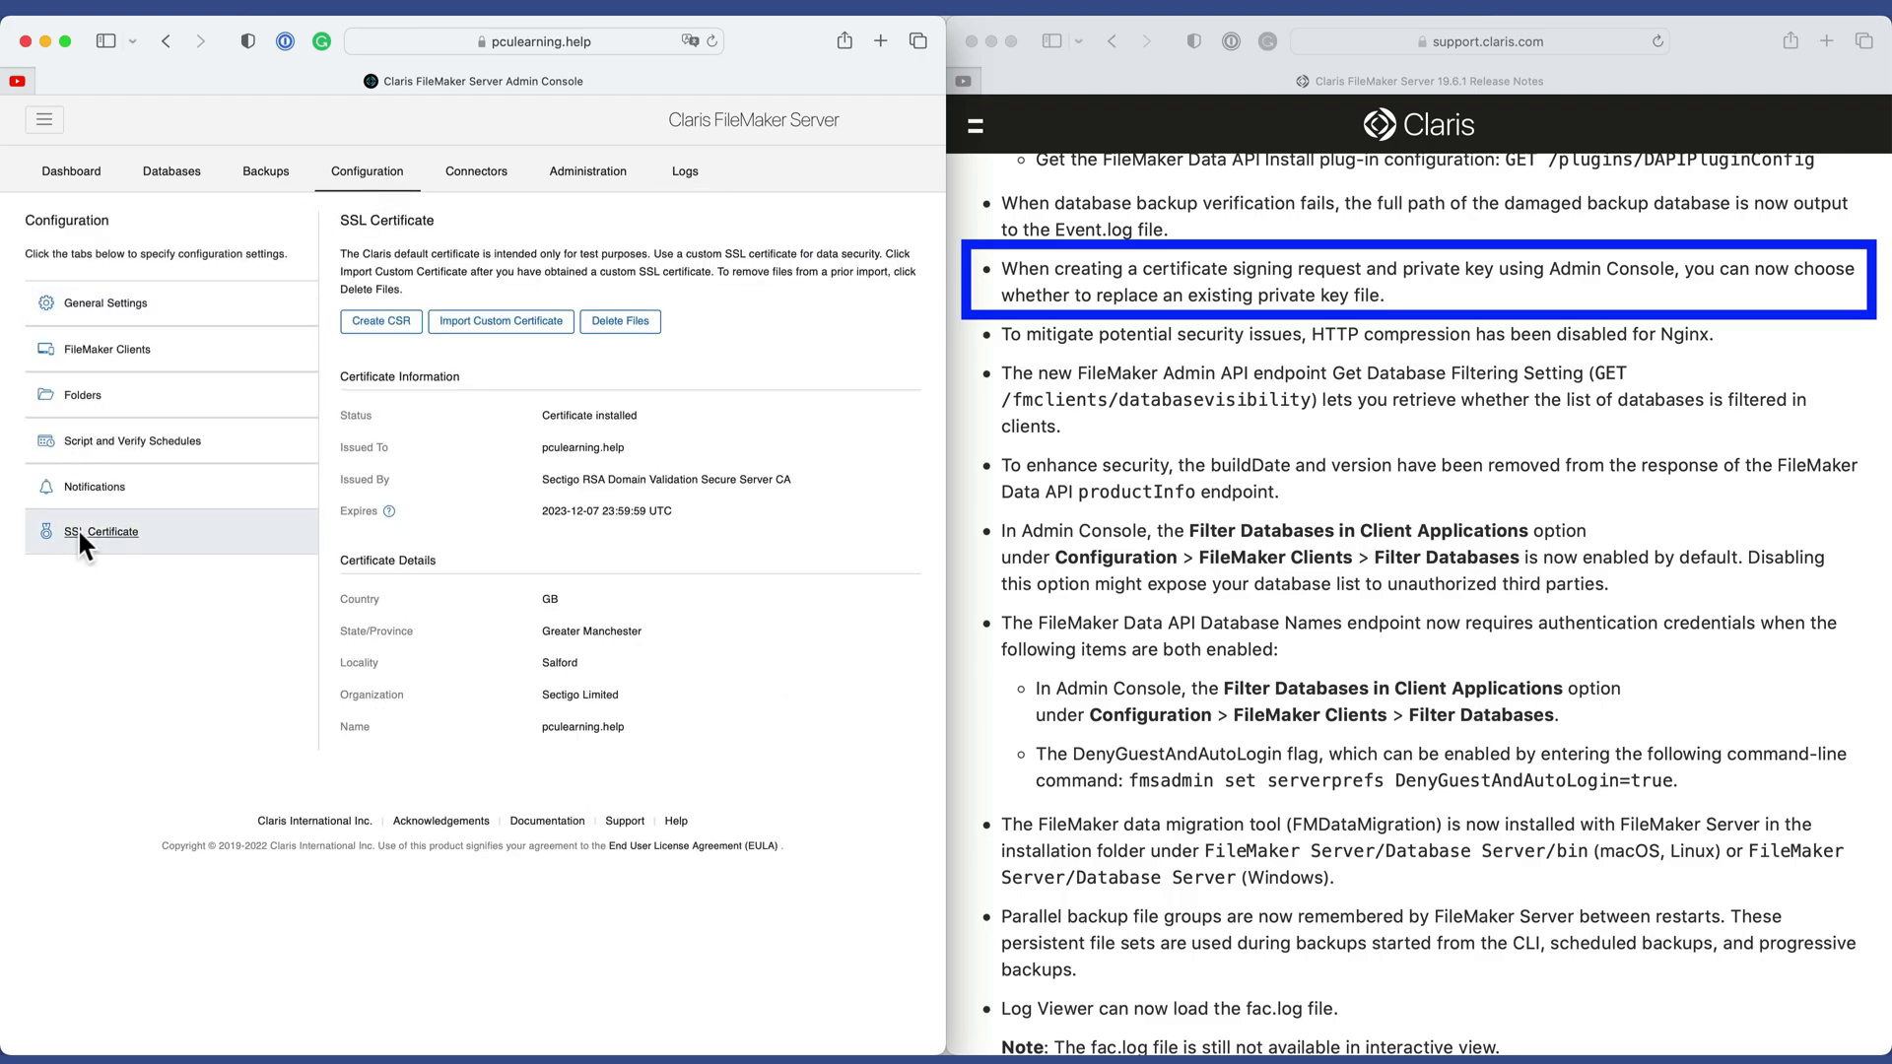
click(390, 317)
Enter domain pculearning.help, organization Productive Computing University, San Marcos, California, US.
text(pculearning.help)
key(Tab)
text(Productive Computing University)
key(Tab)
key(Tab)
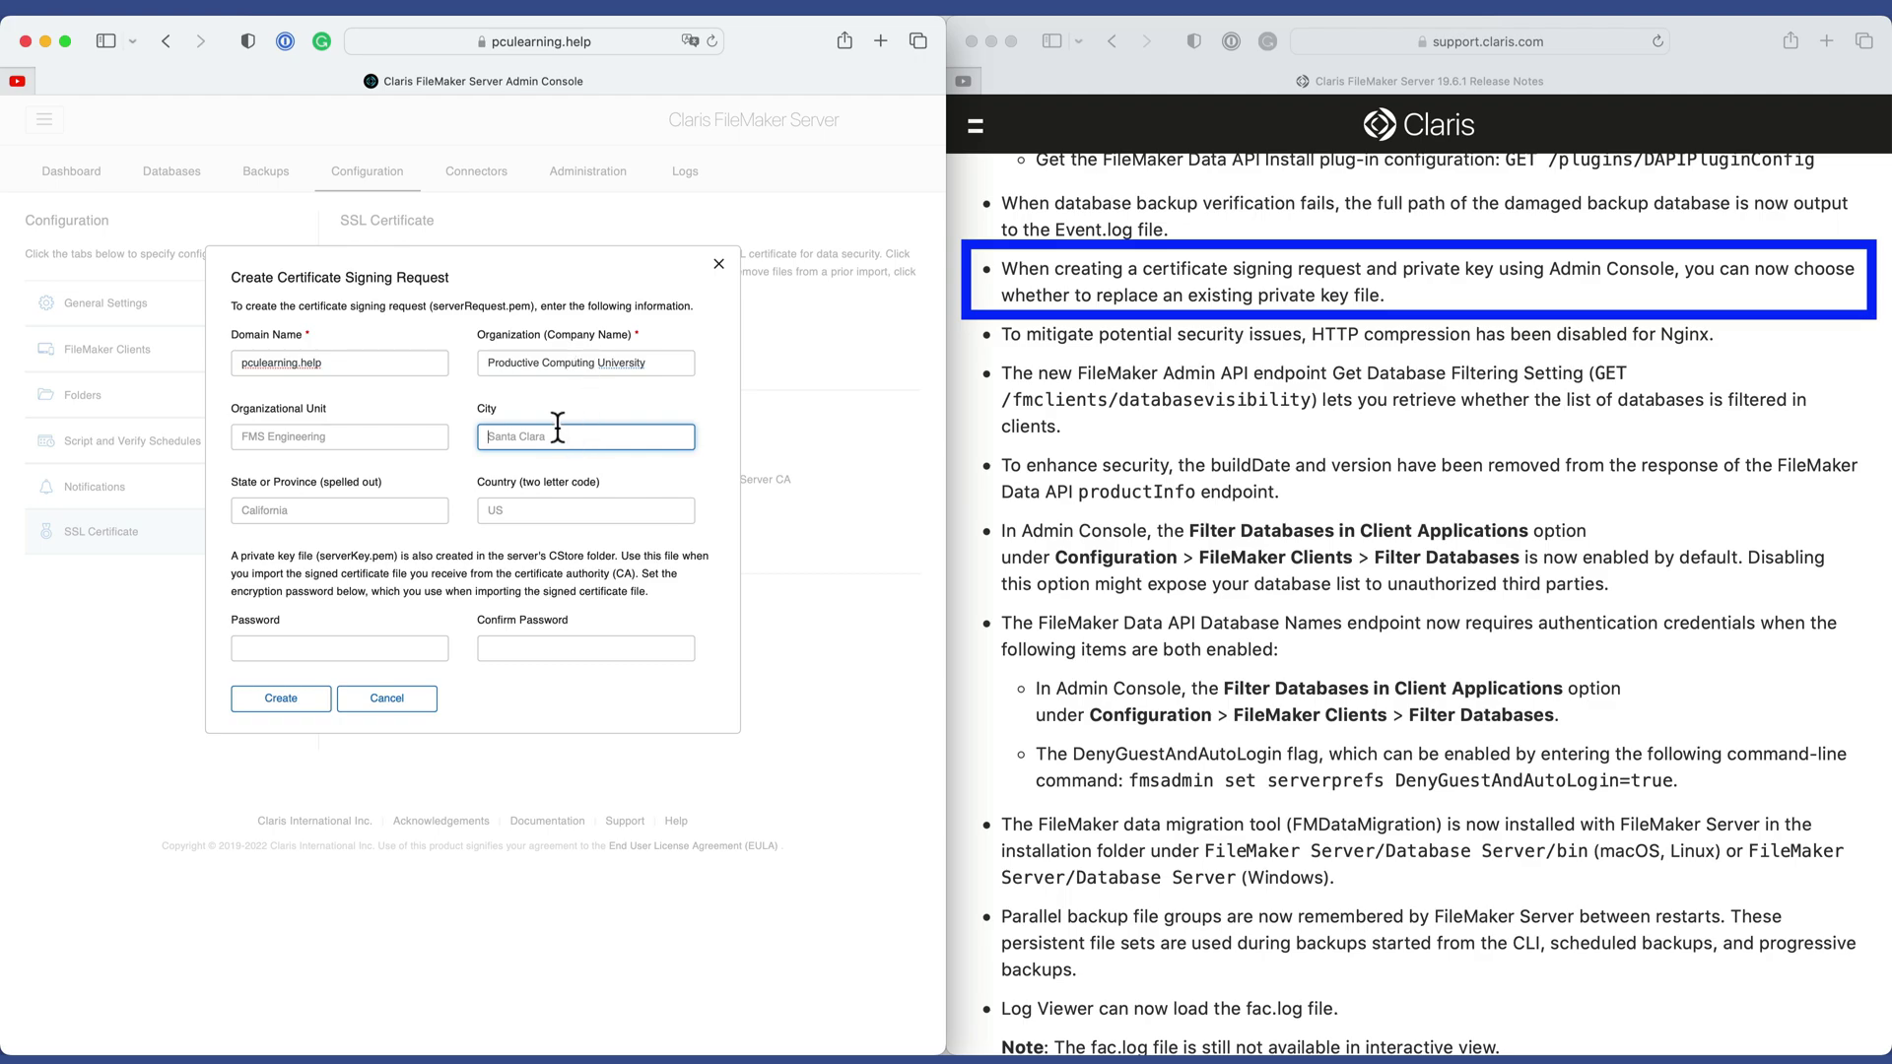
text(San)
text(Marcos)
key(Tab)
text(California)
Enter and confirm the private key password, then submit the request.
key(Tab)
text(US)
click(335, 647)
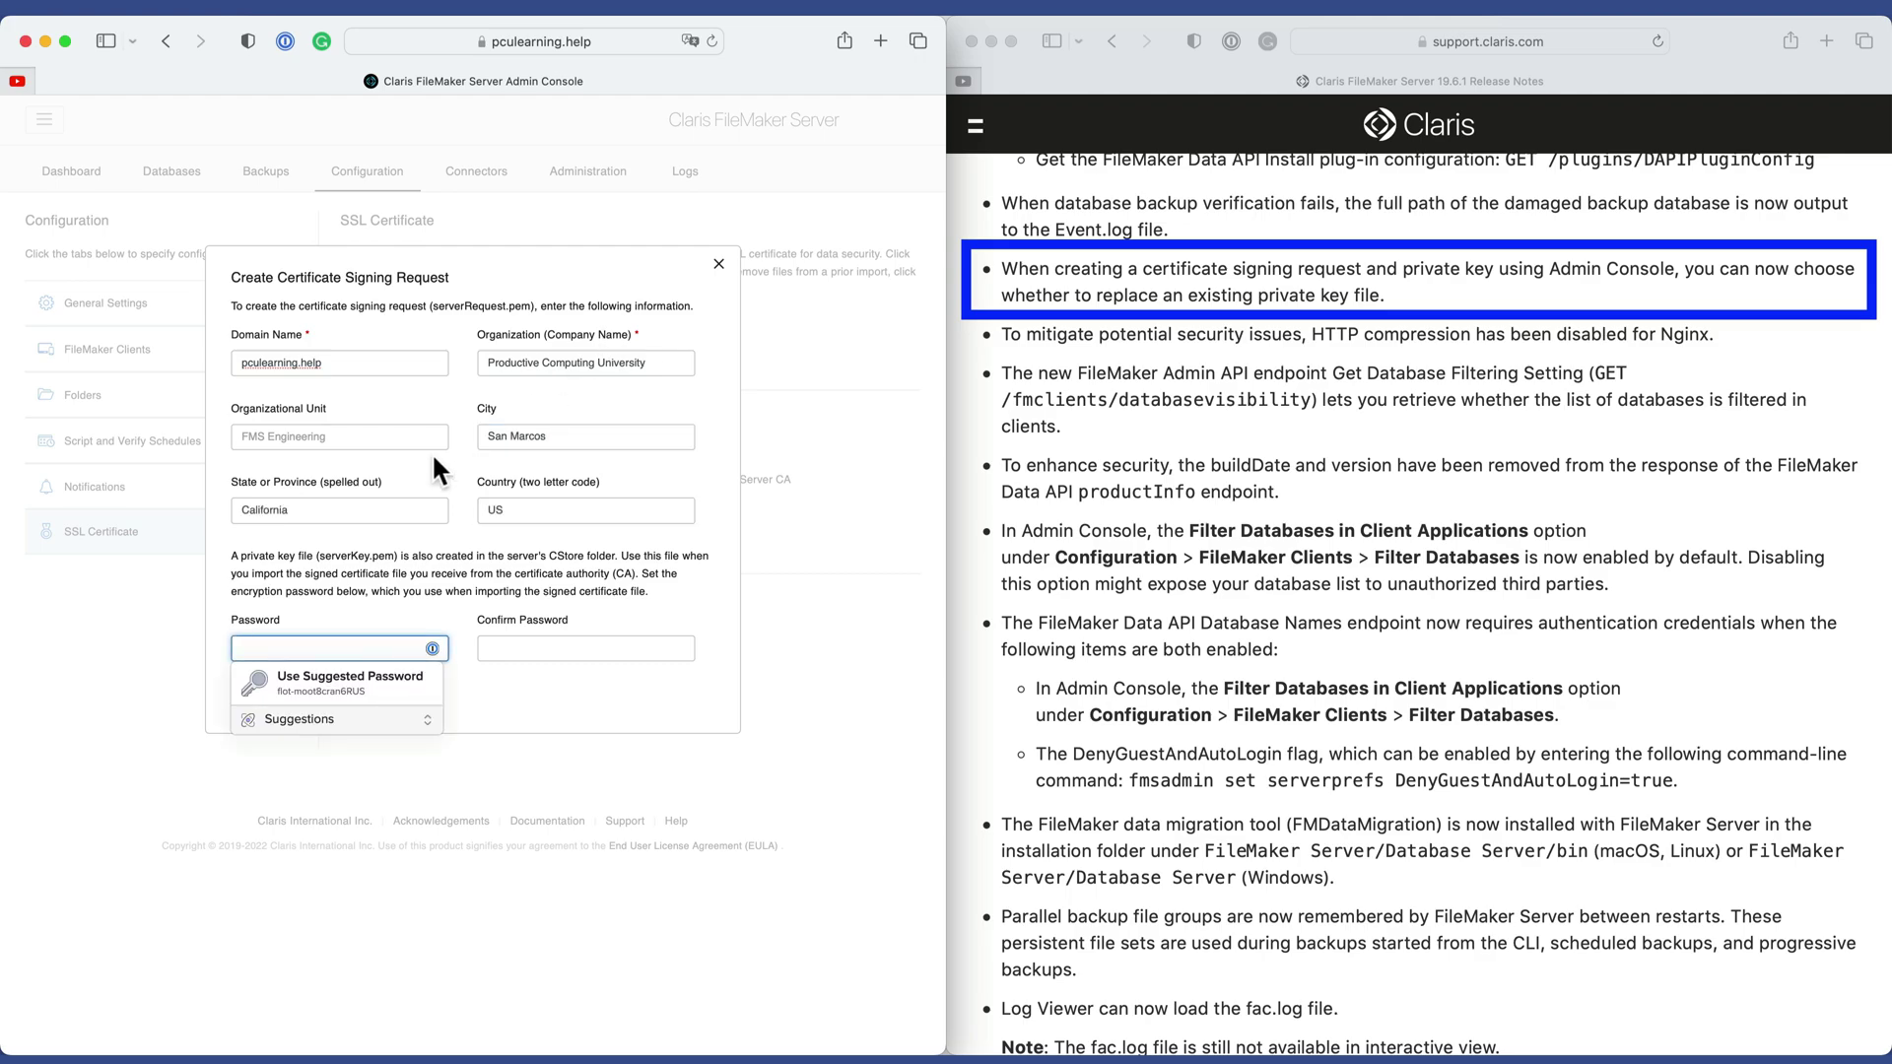
text(1234)
key(Tab)
text(1234)
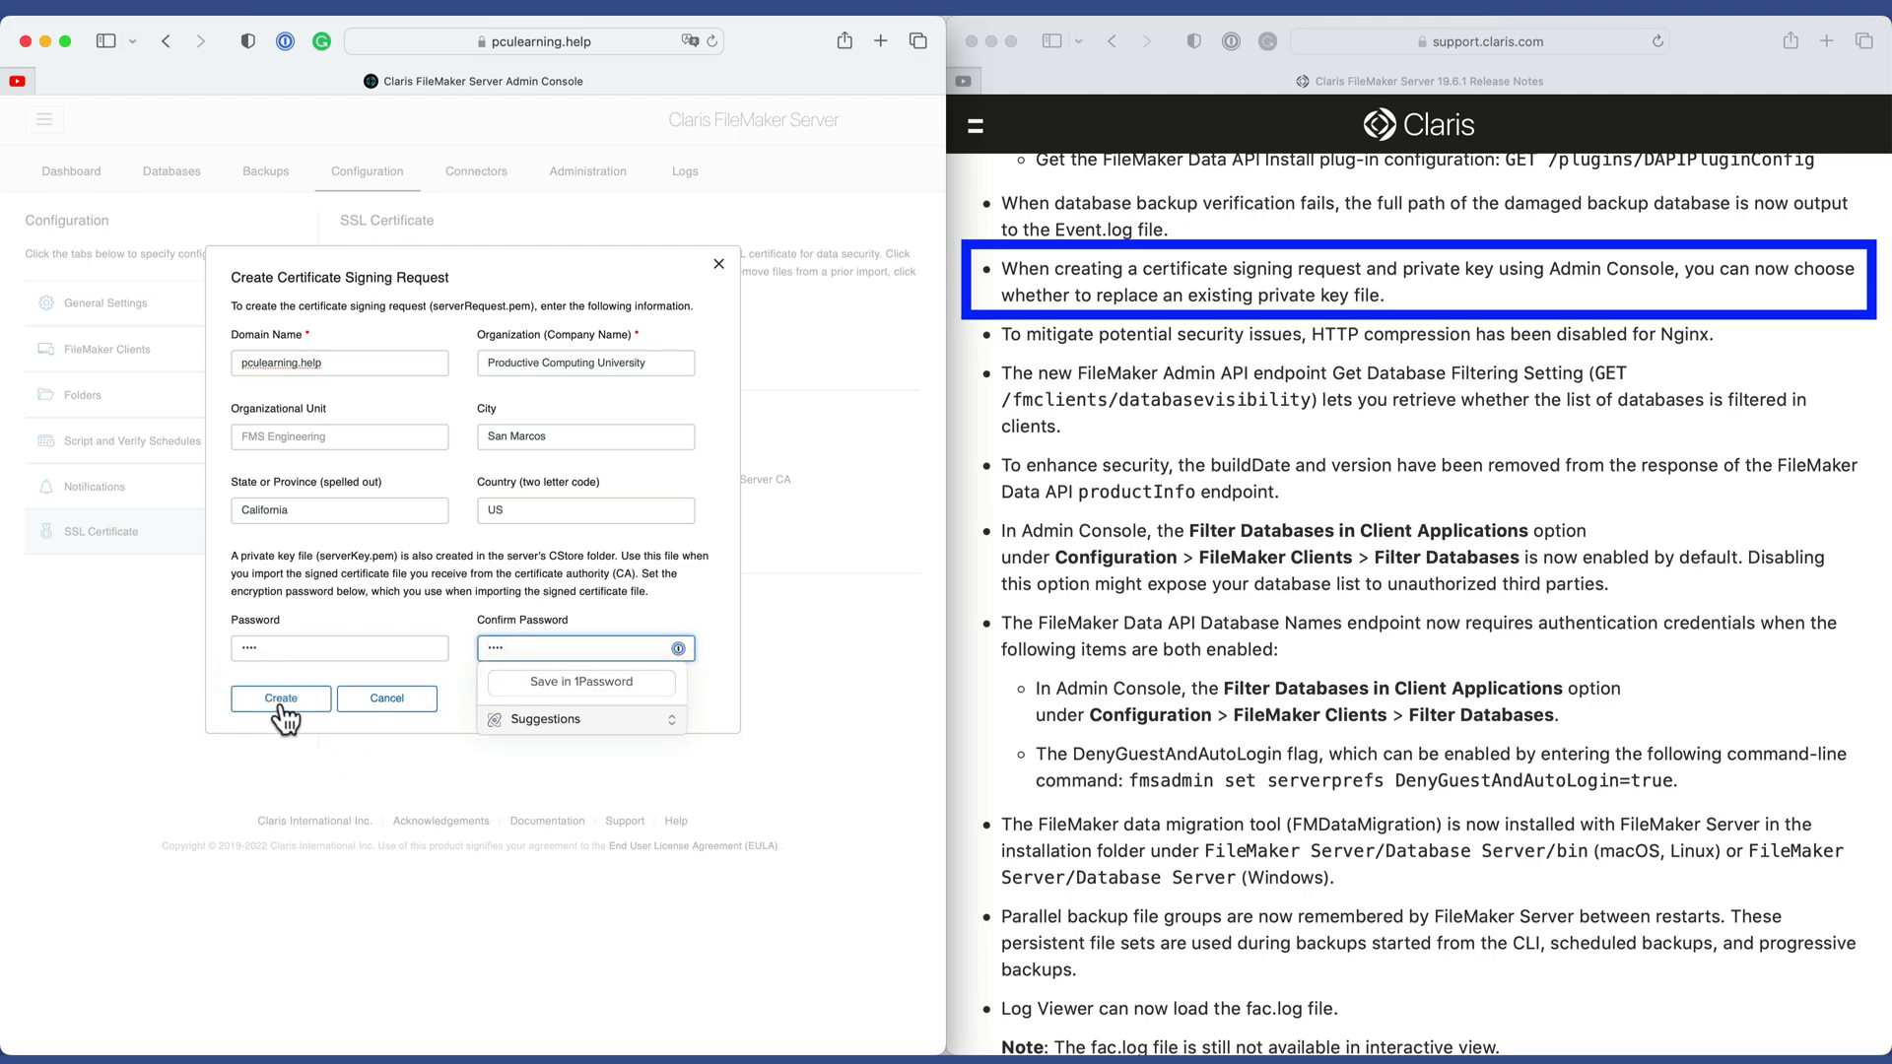
click(281, 701)
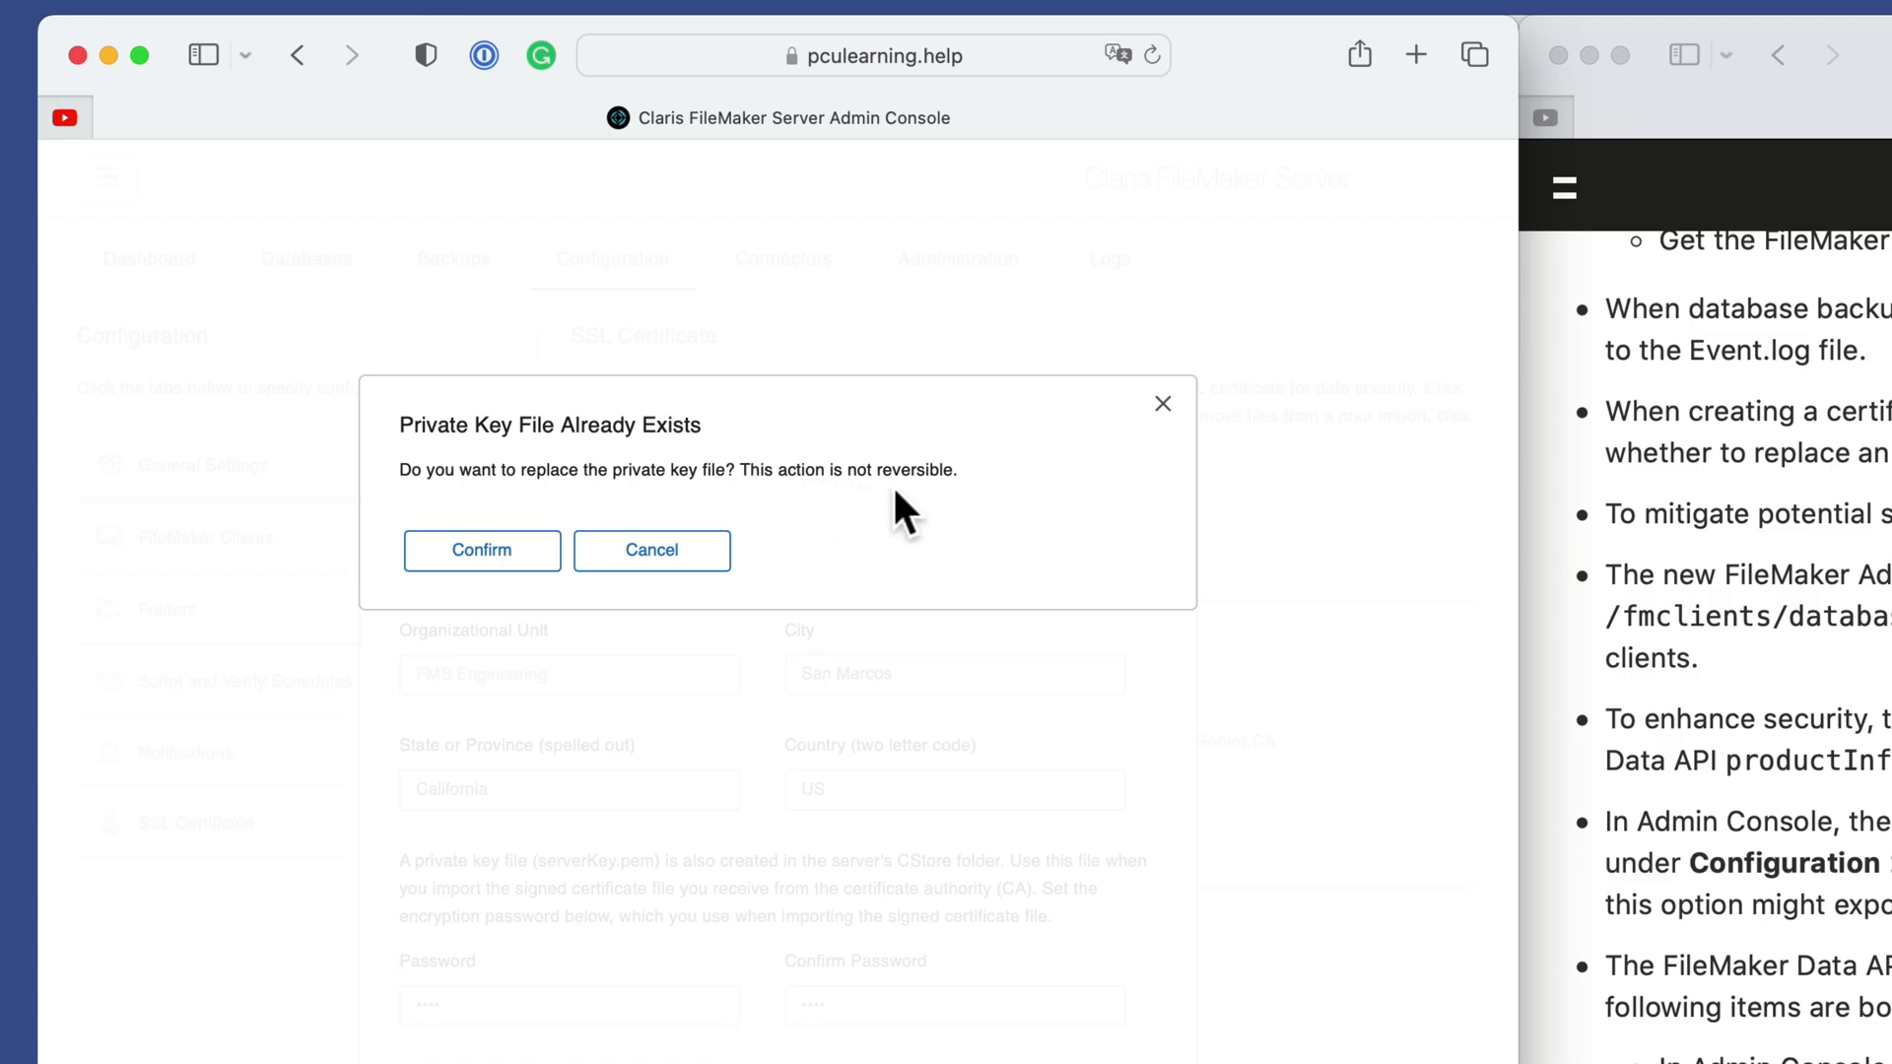
Cancel replacing the existing private key file, keeping the current SSL certificate.
click(702, 560)
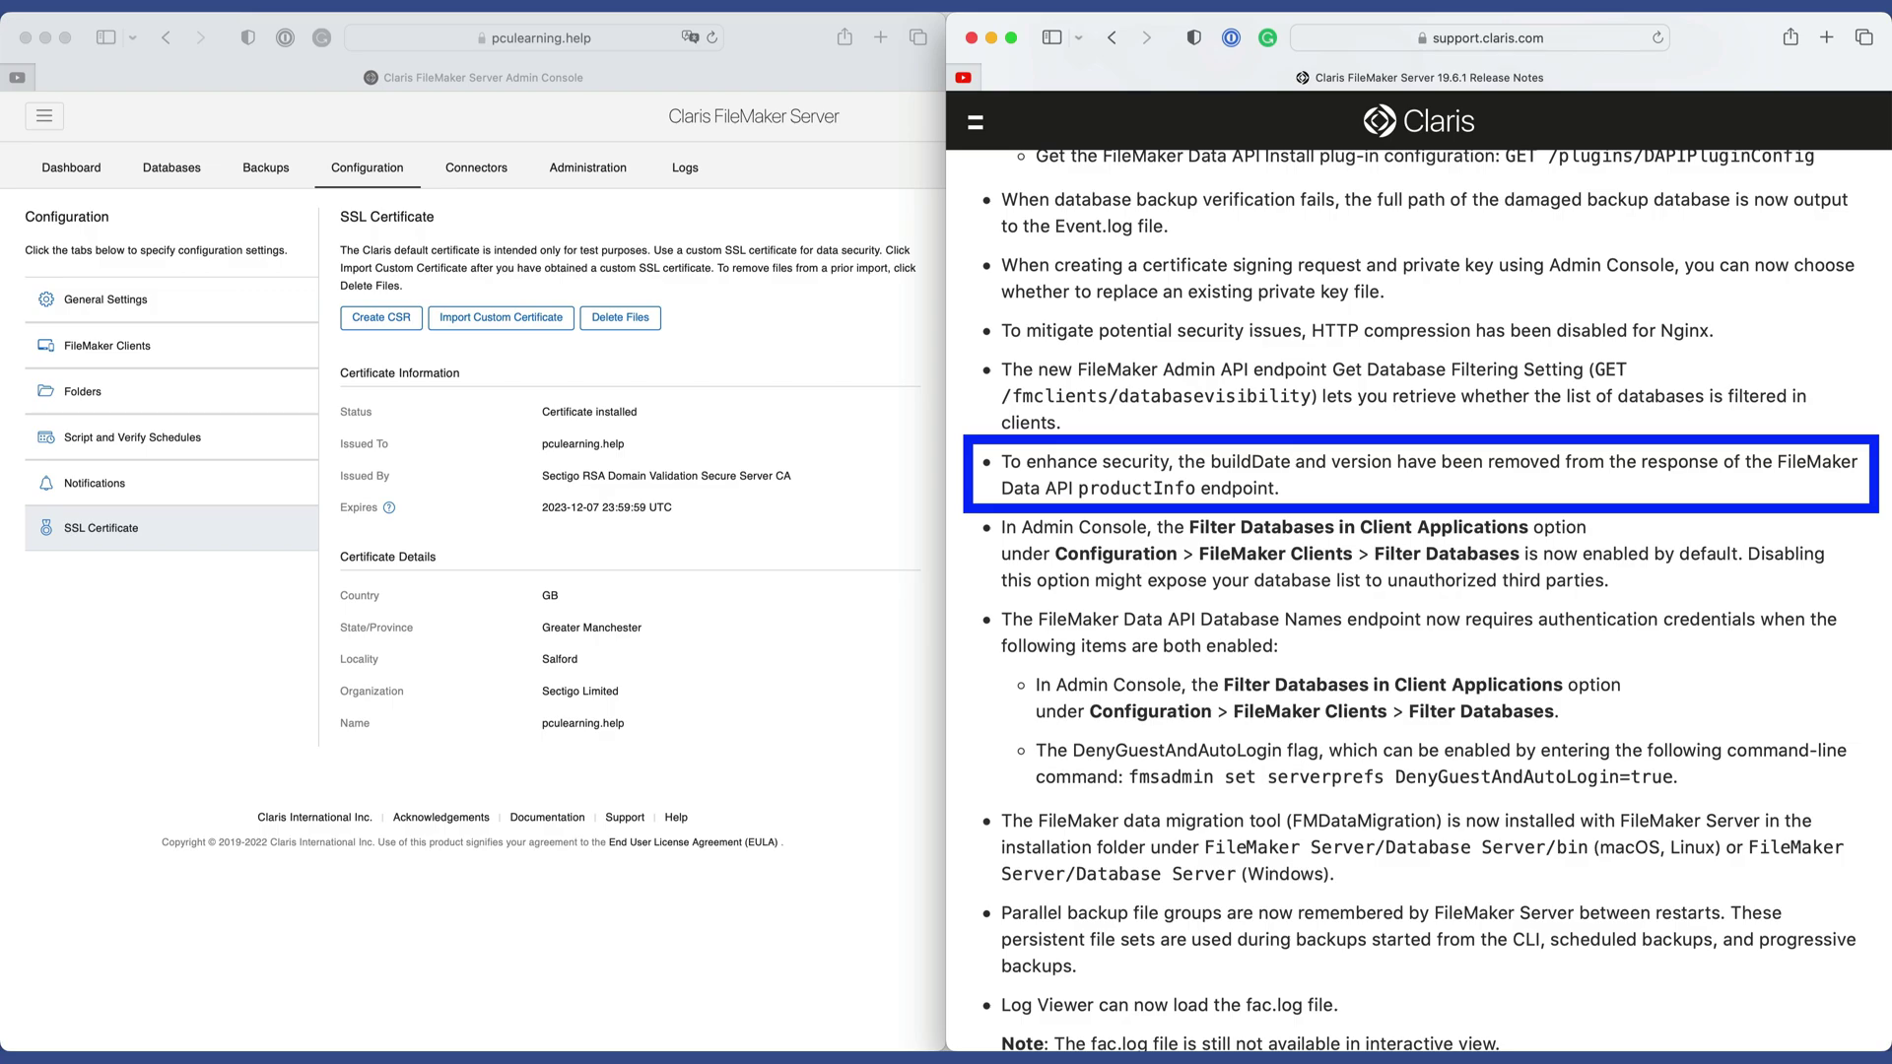
scroll(1280, 394, down, 5)
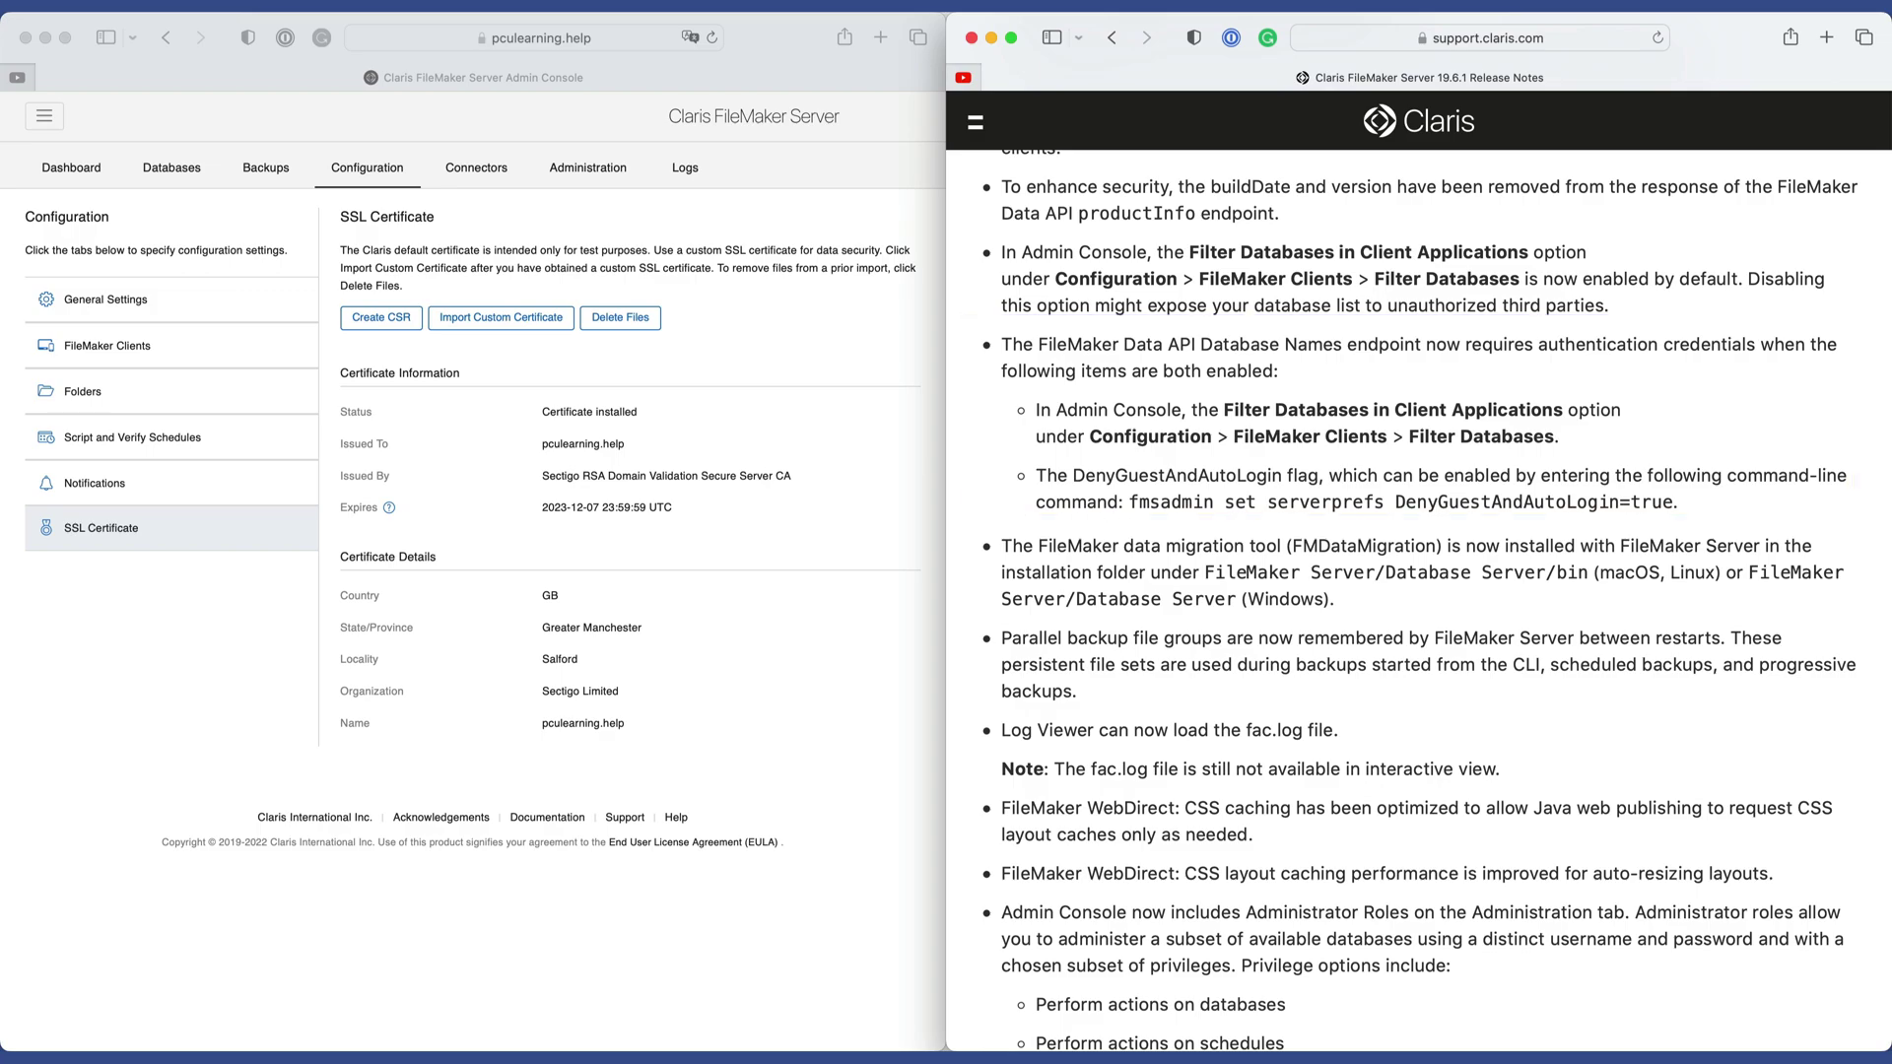
scroll(1419, 591, down, 5)
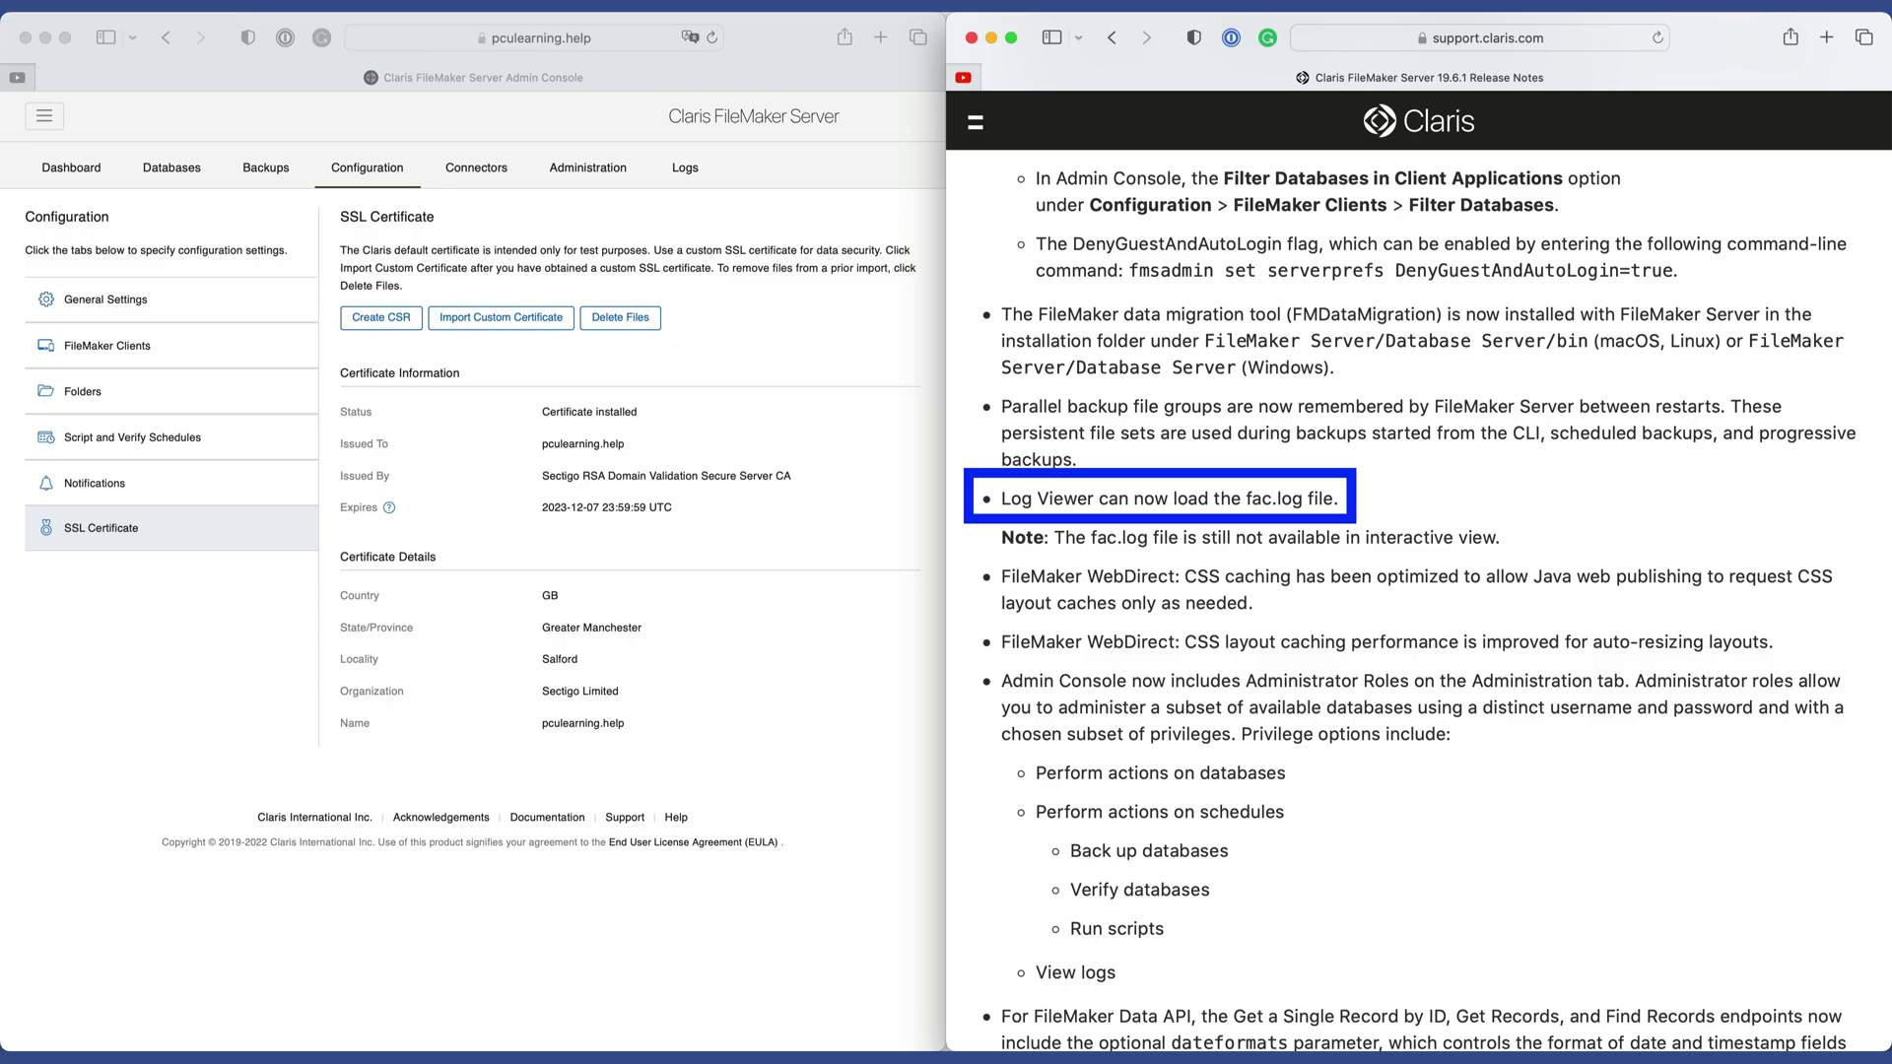
Choose fac.log in the Log Viewer's Log Files list and switch Interactive View on.
click(684, 175)
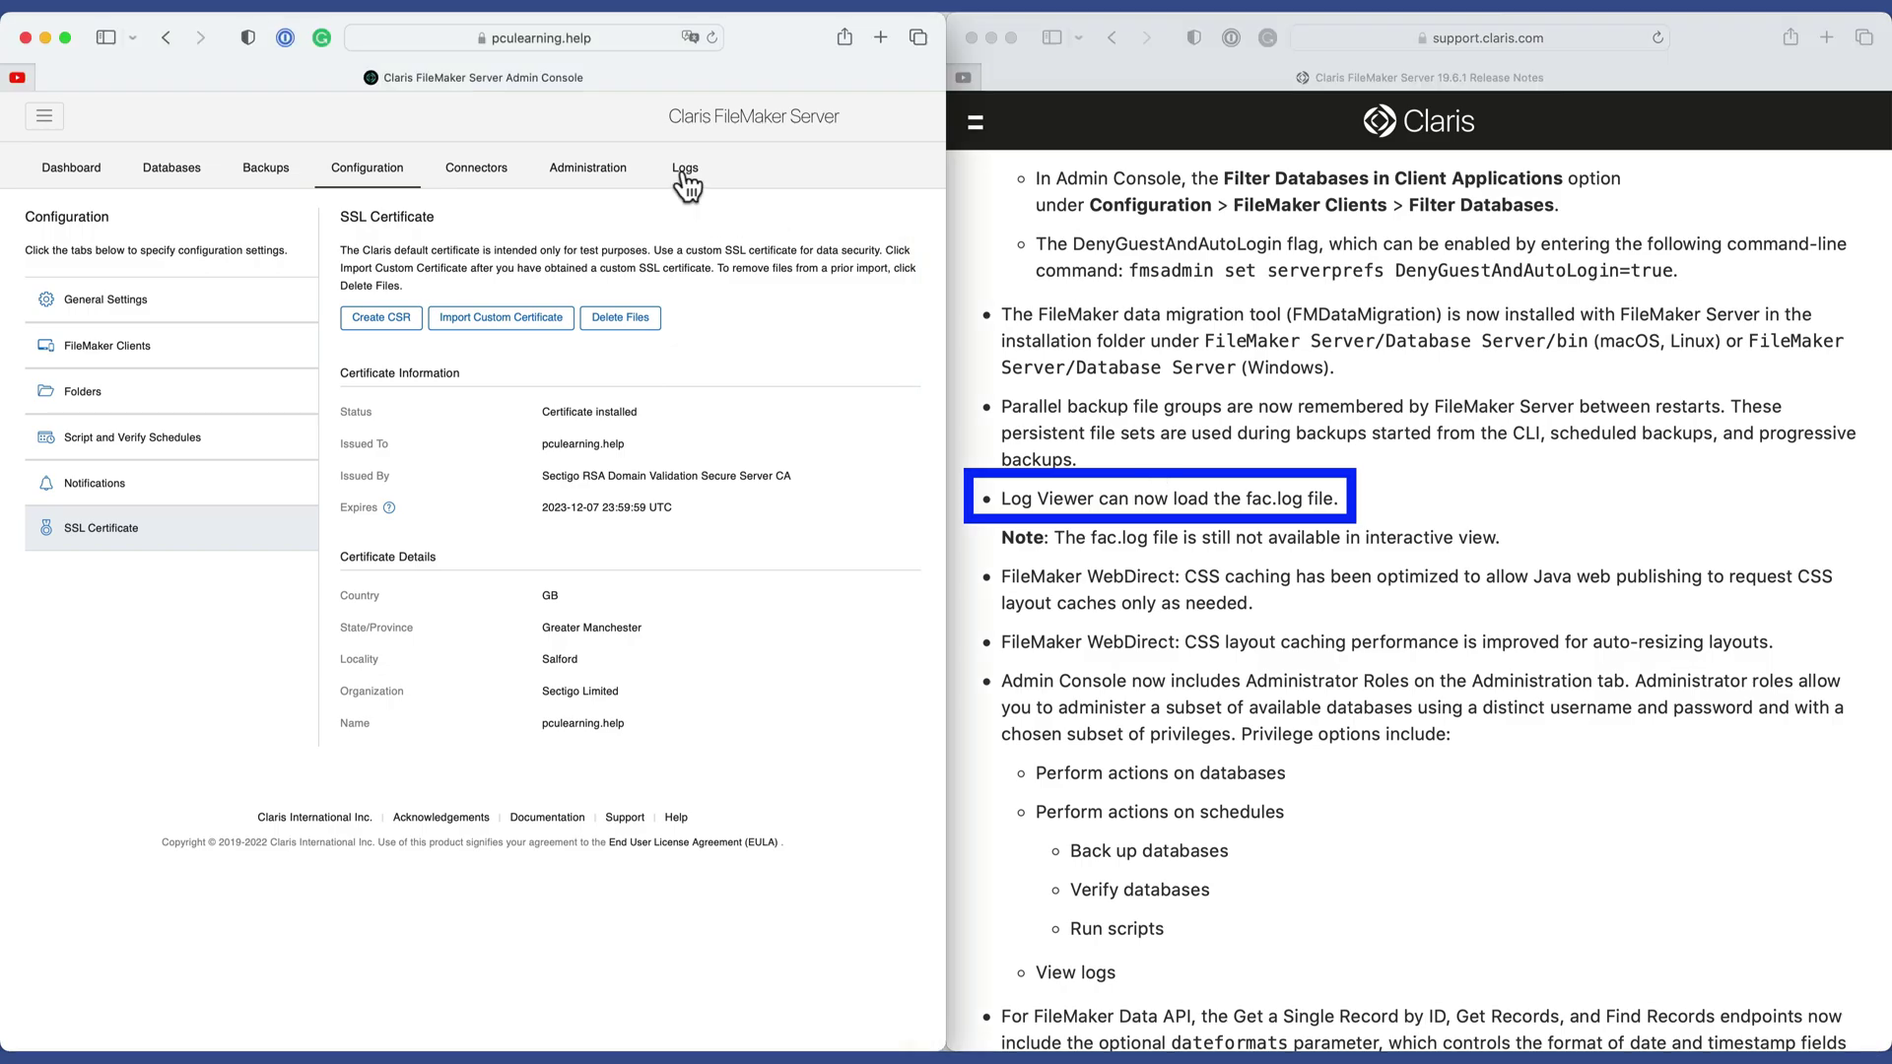
click(685, 173)
click(773, 335)
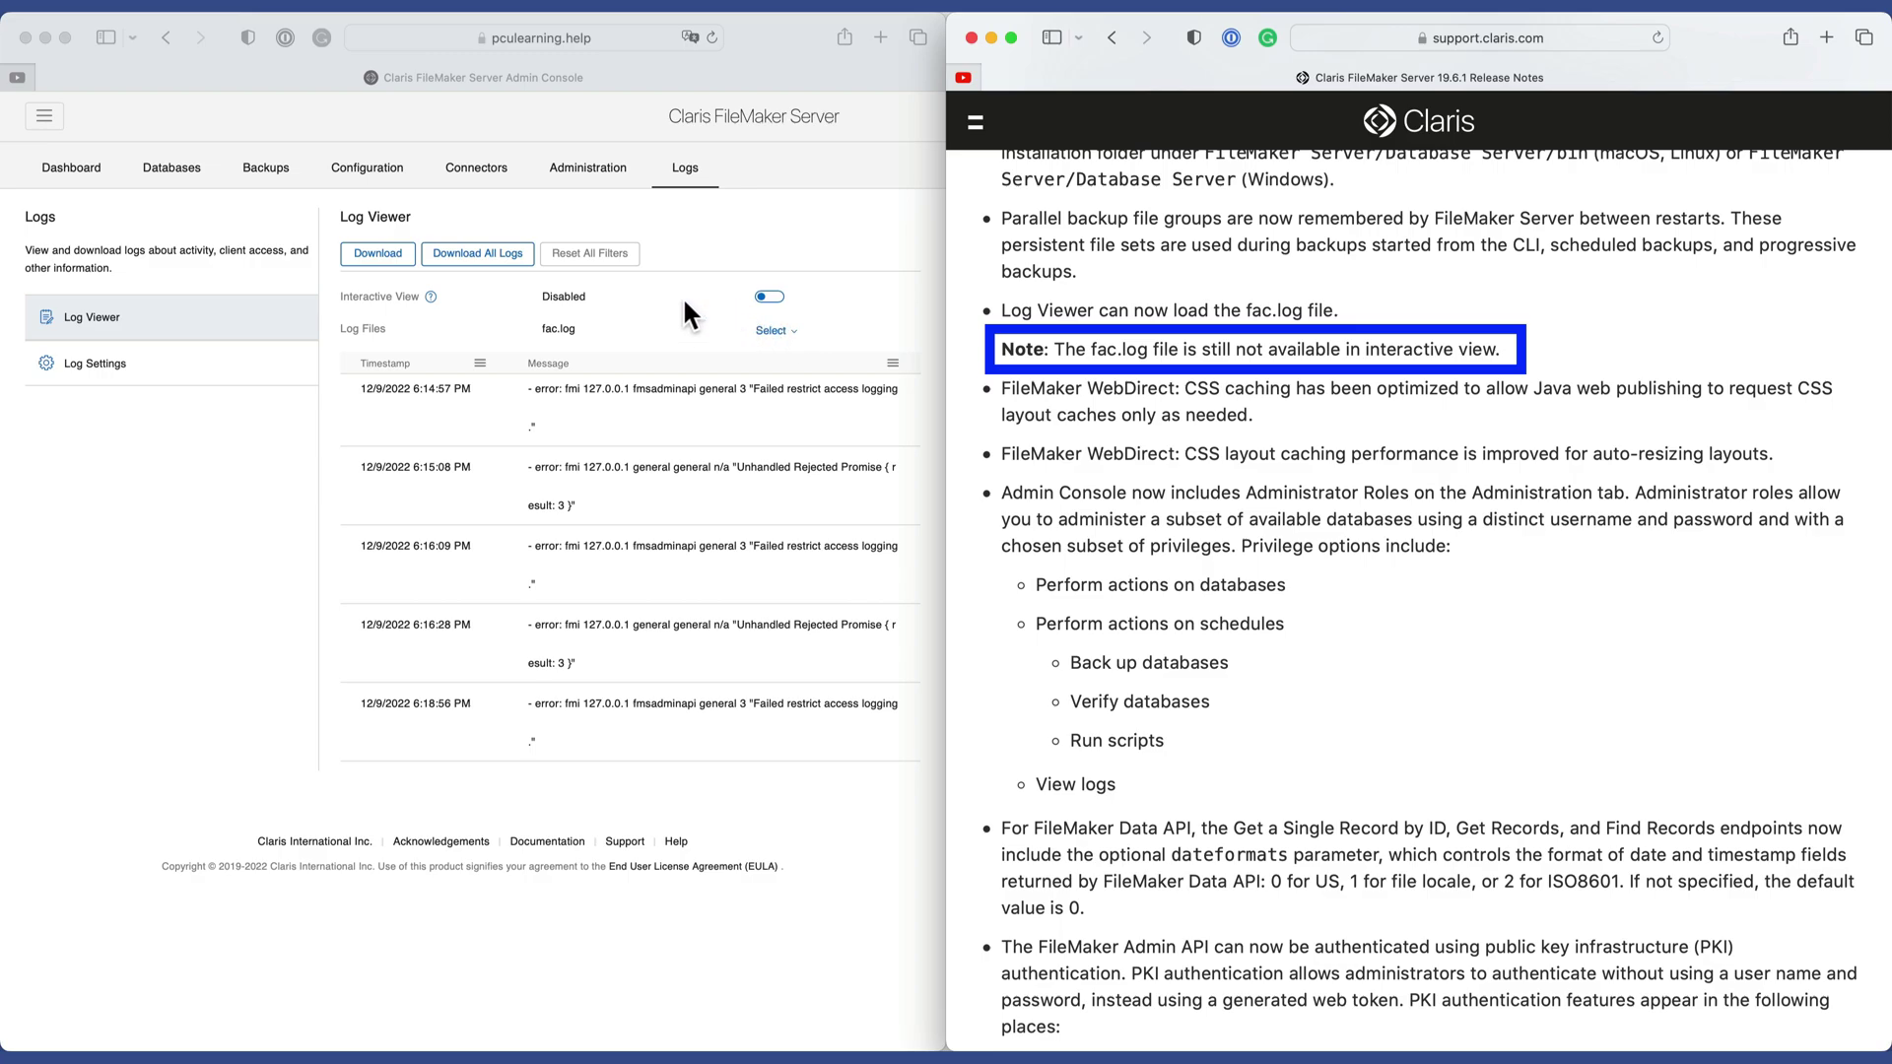
click(775, 300)
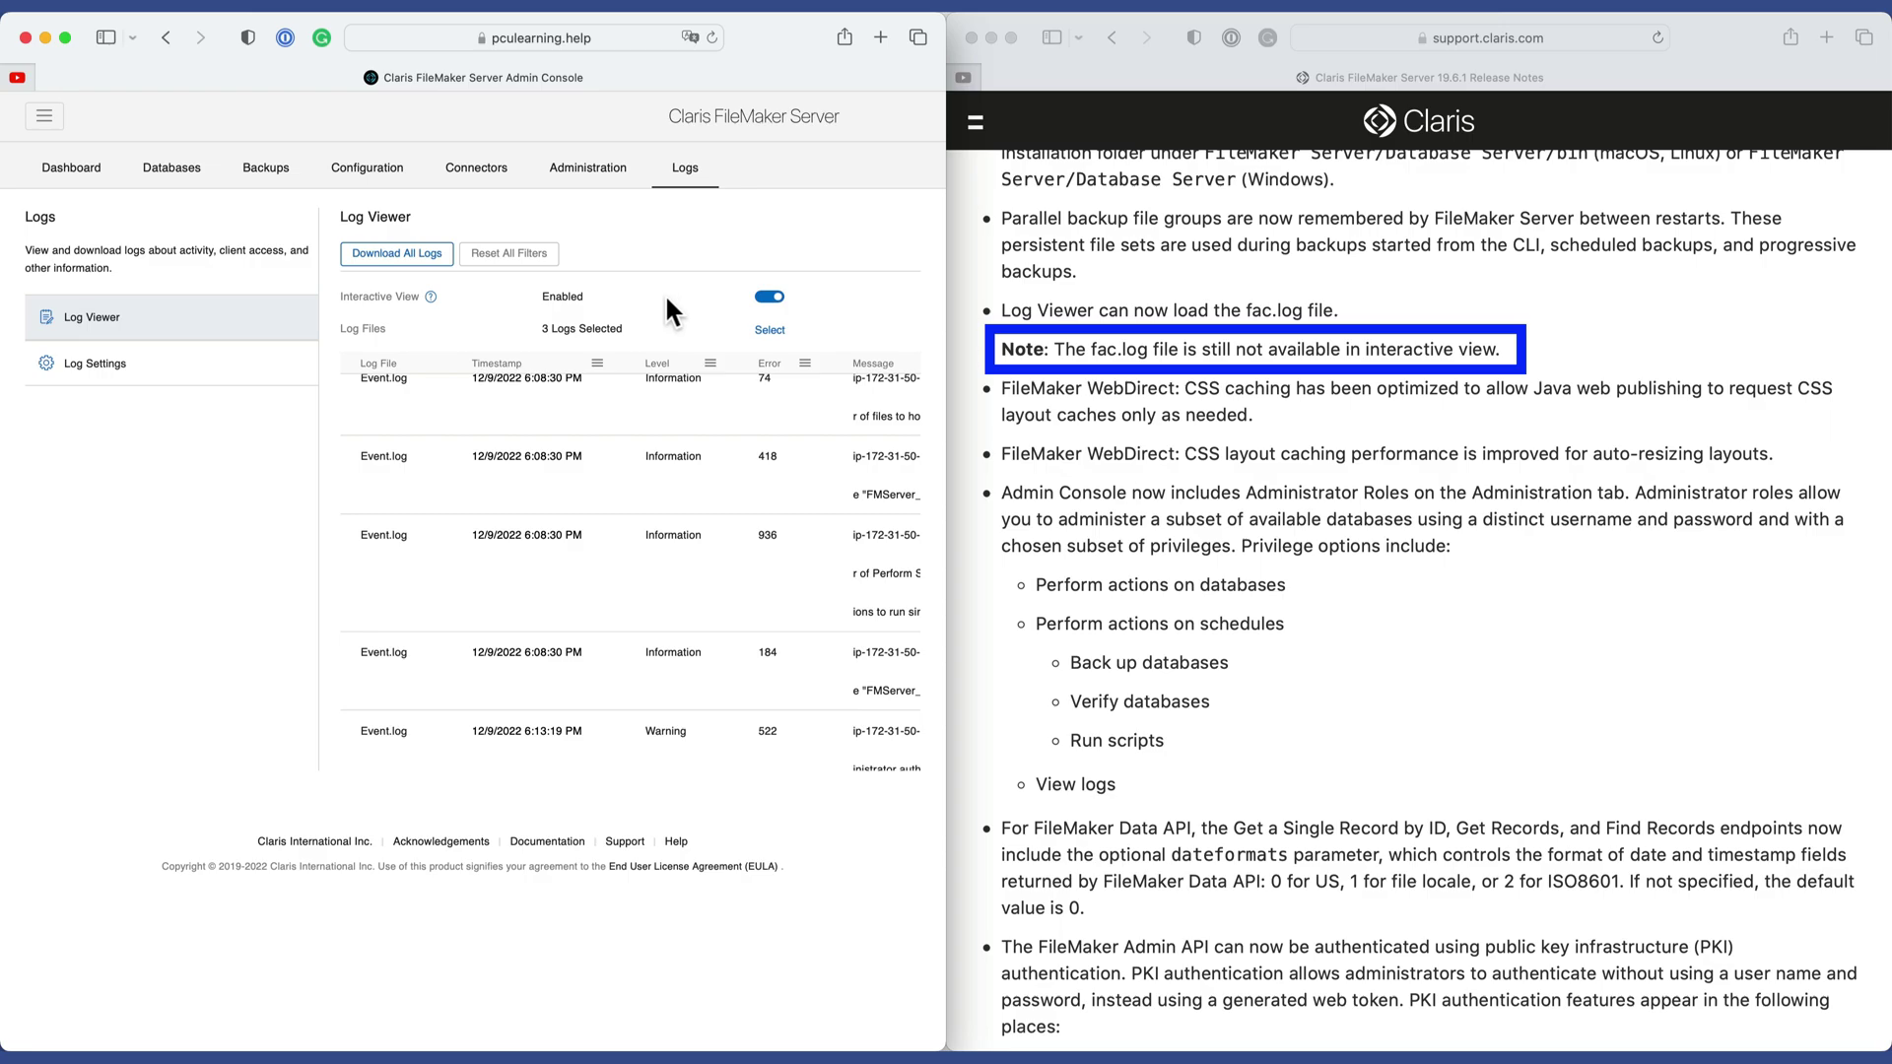
scroll(651, 517, down, 3)
scroll(648, 518, up, 5)
click(1258, 583)
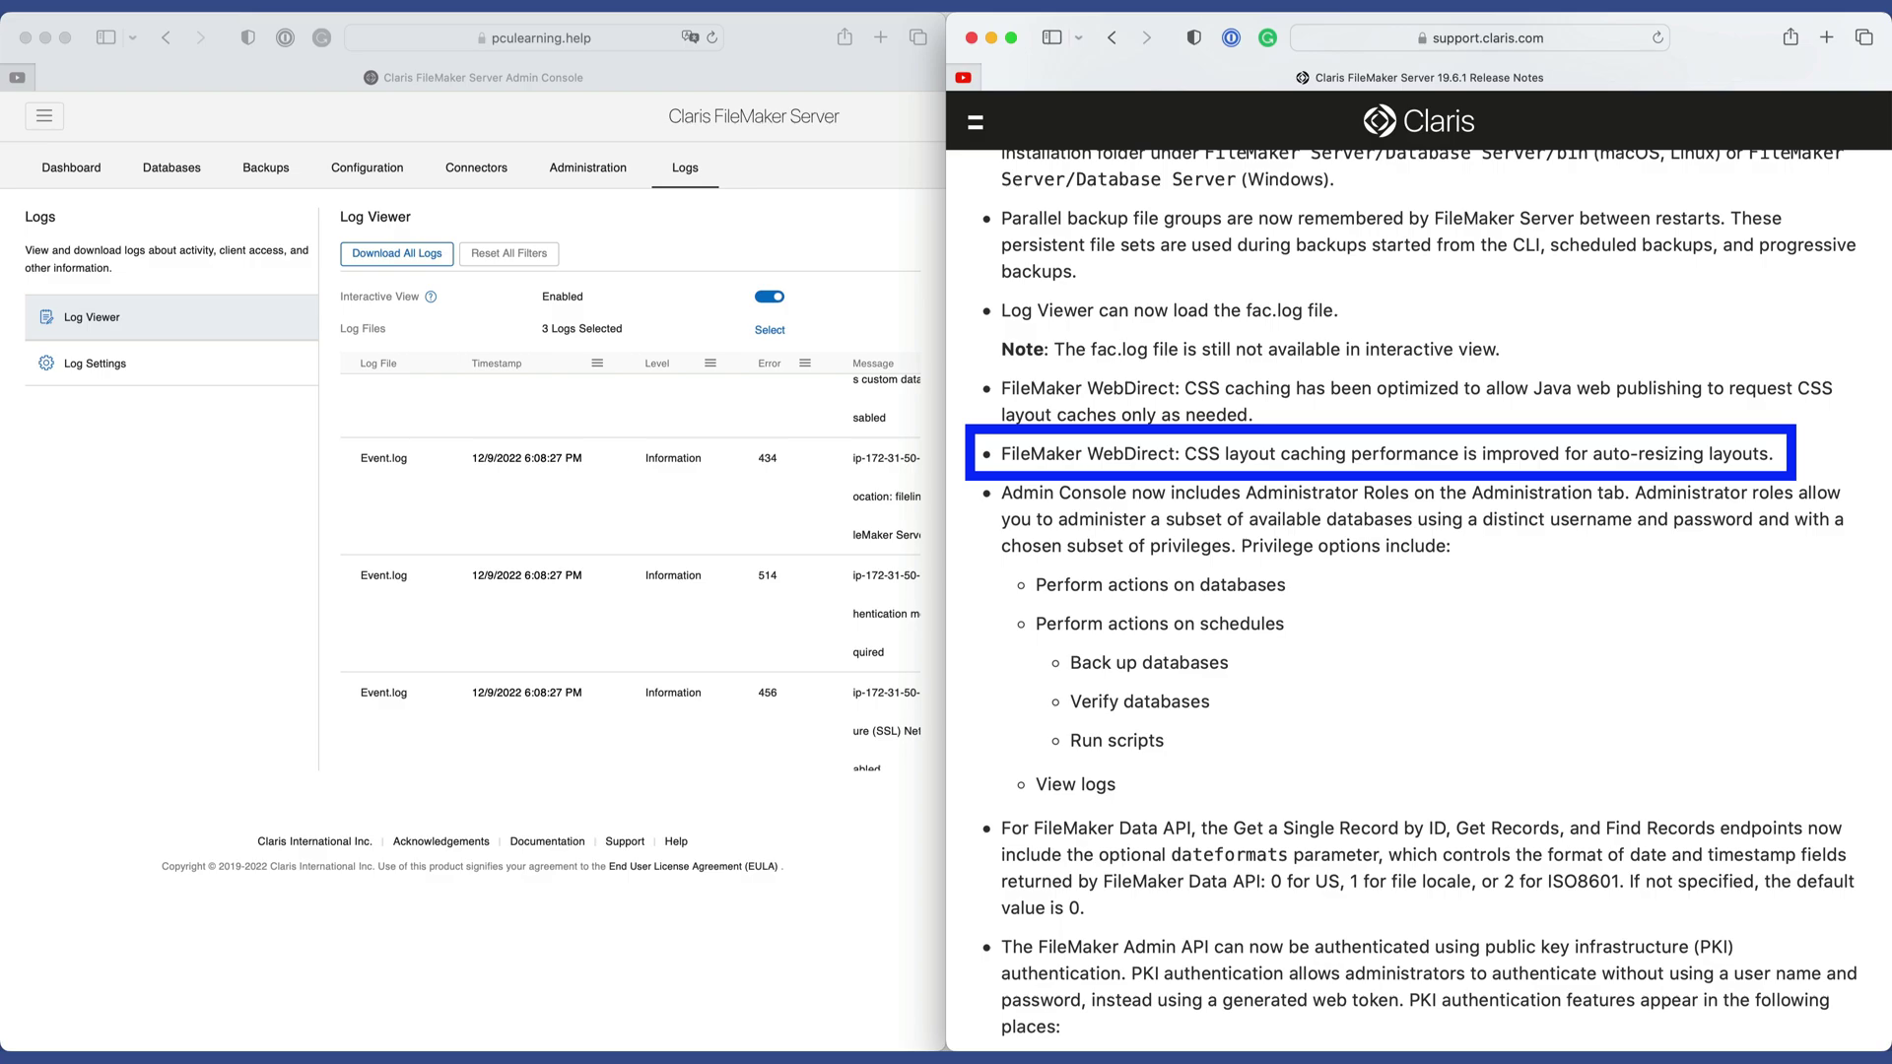
Open Administration > Administrator to view the empty Administrator Roles list.
scroll(1147, 488, down, 5)
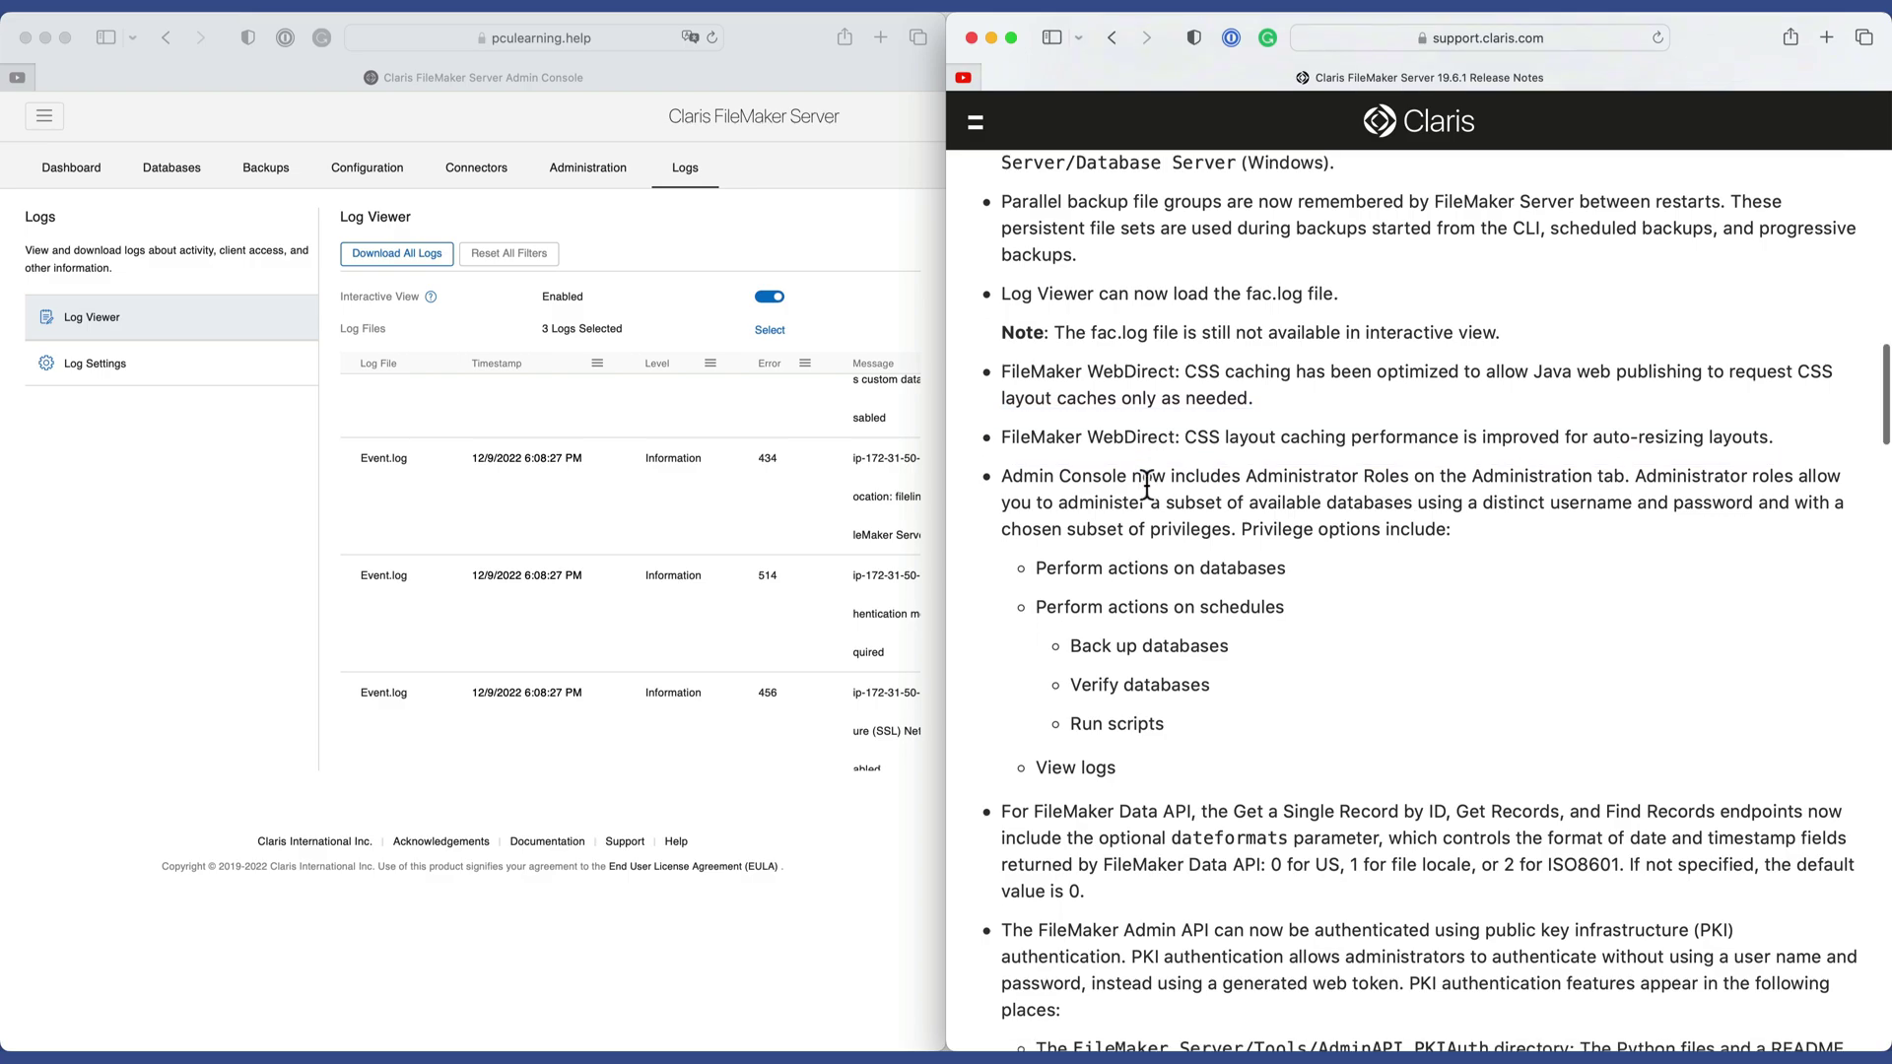
scroll(1147, 485, down, 2)
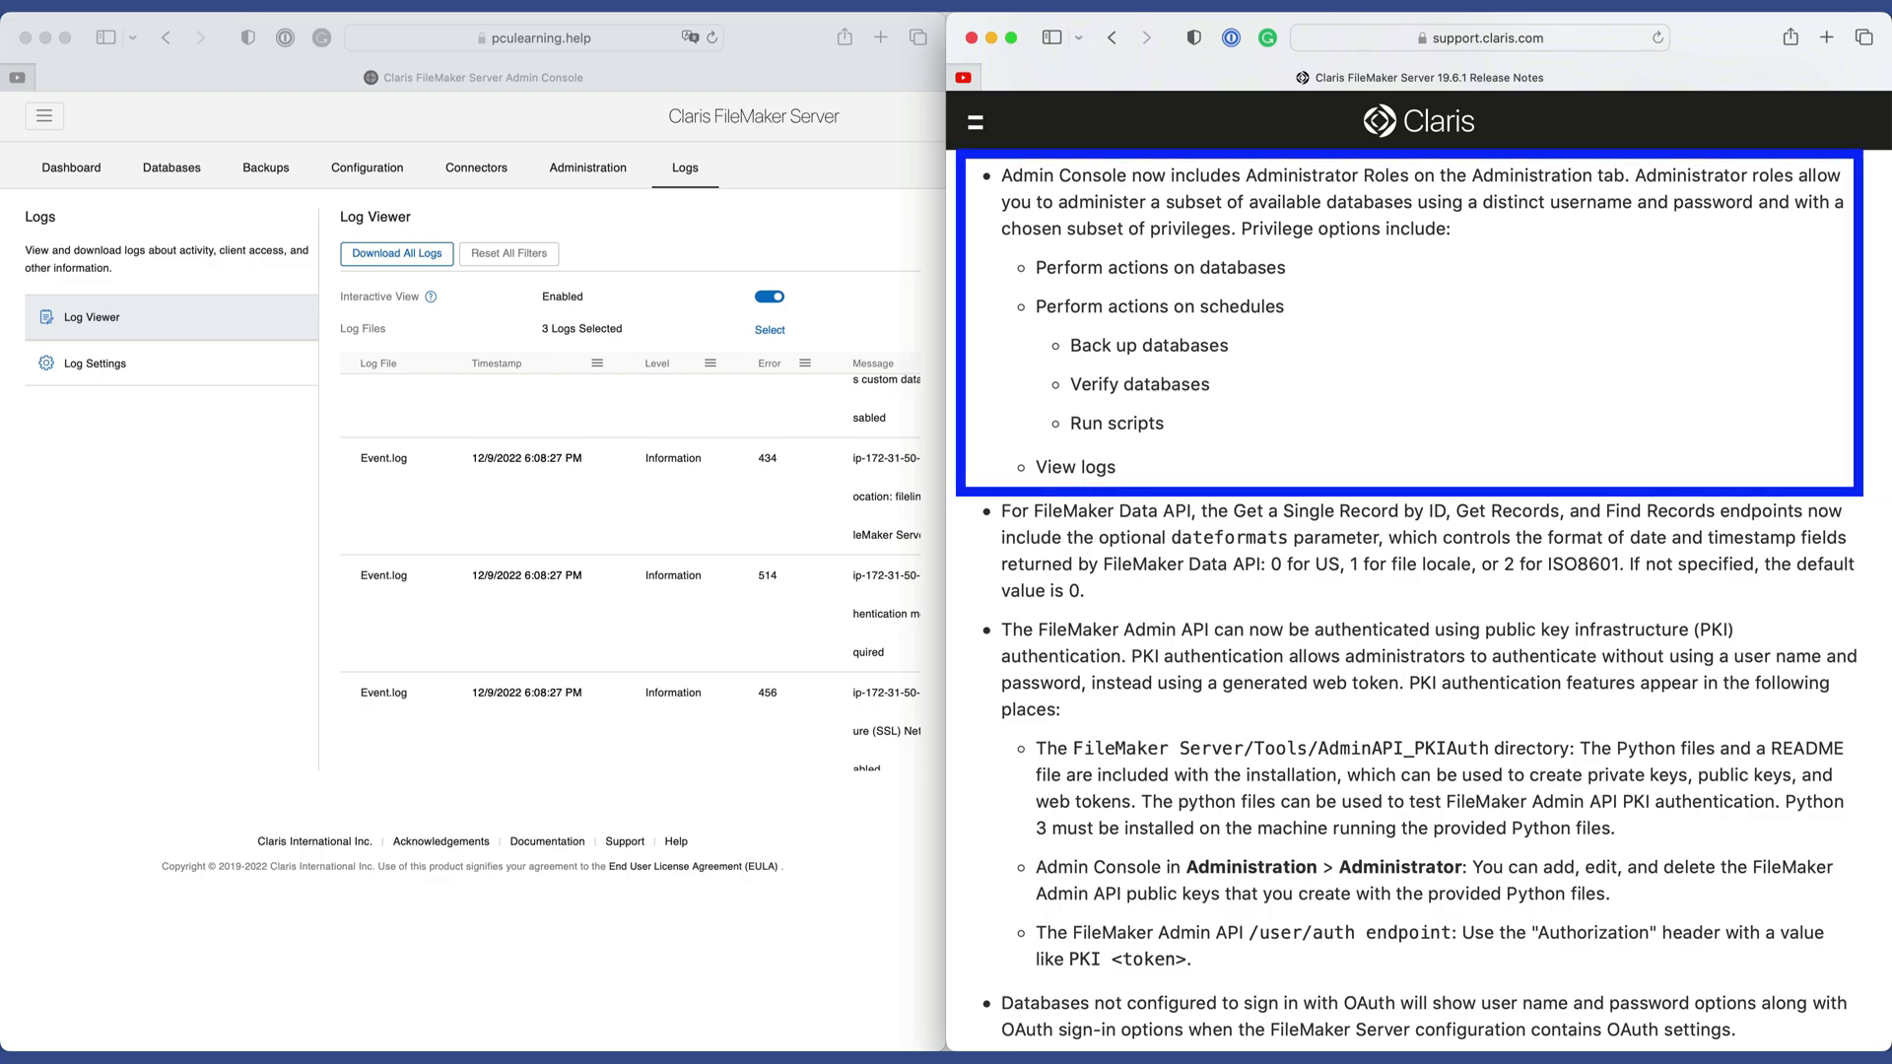
click(593, 162)
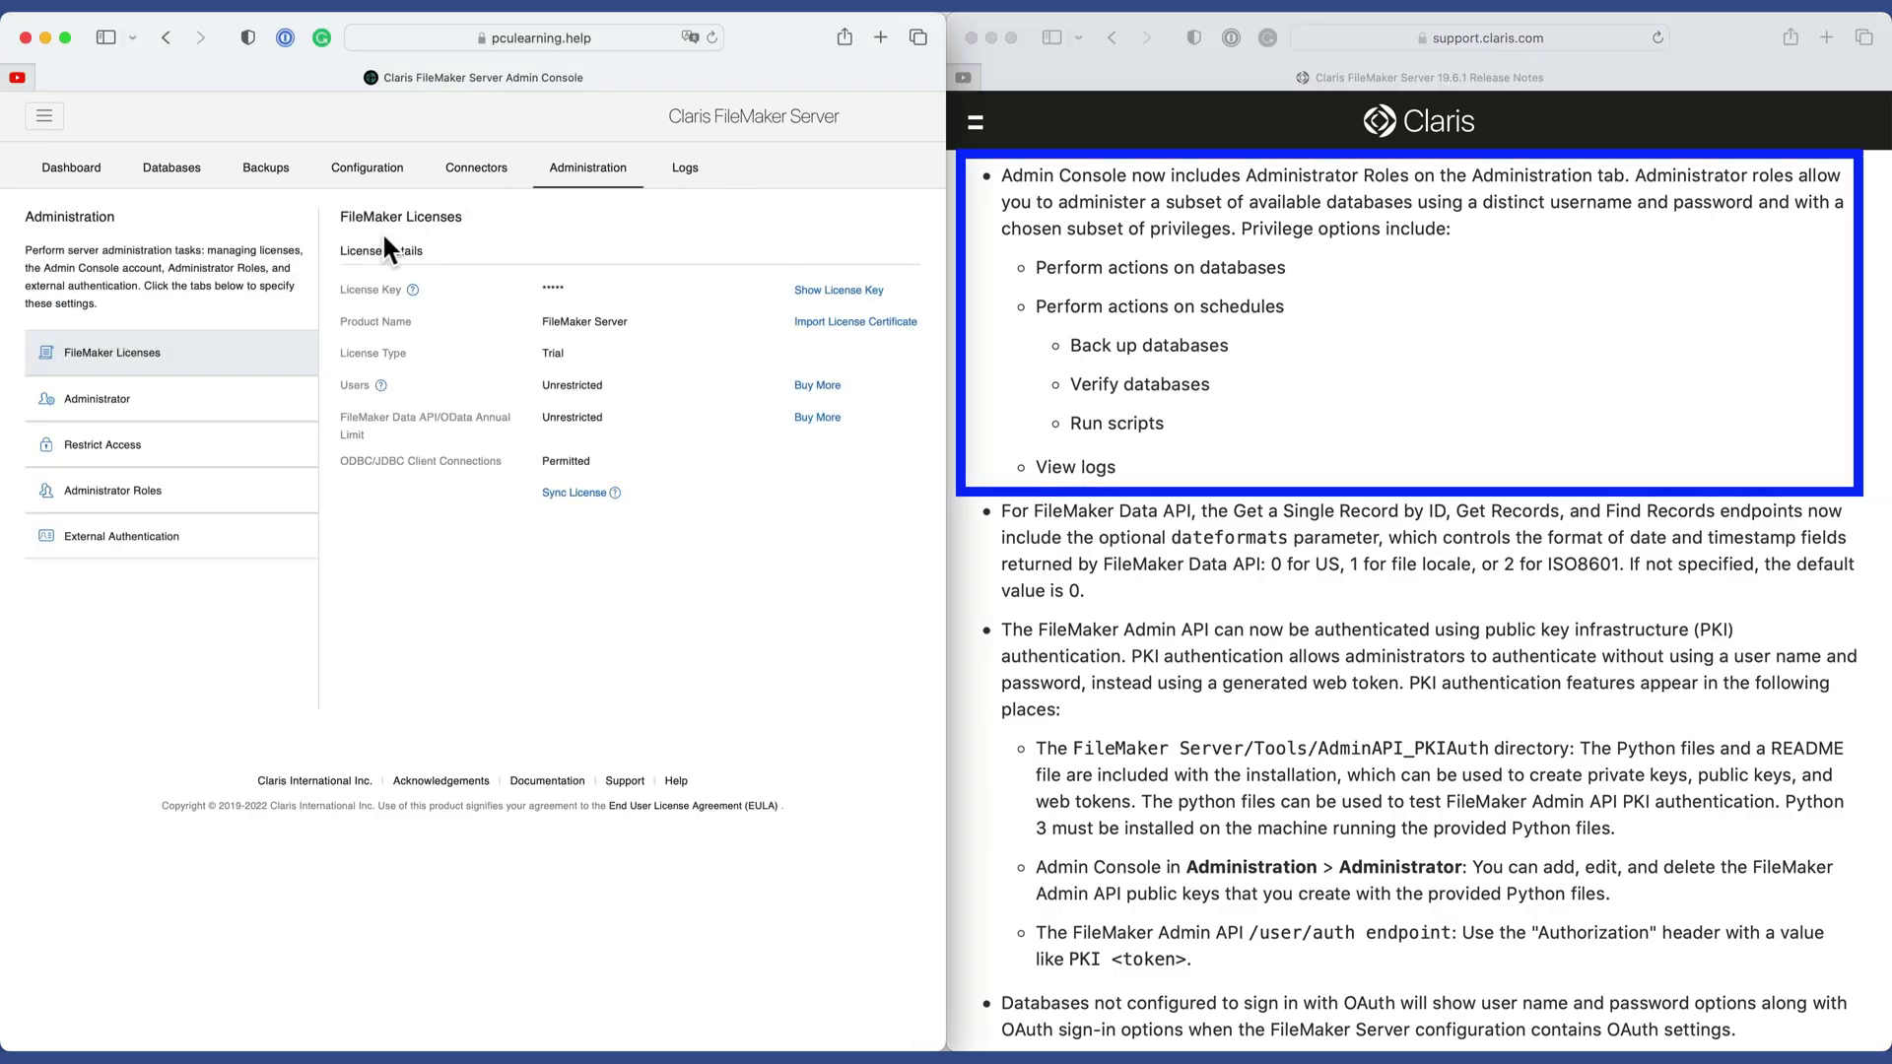
click(95, 404)
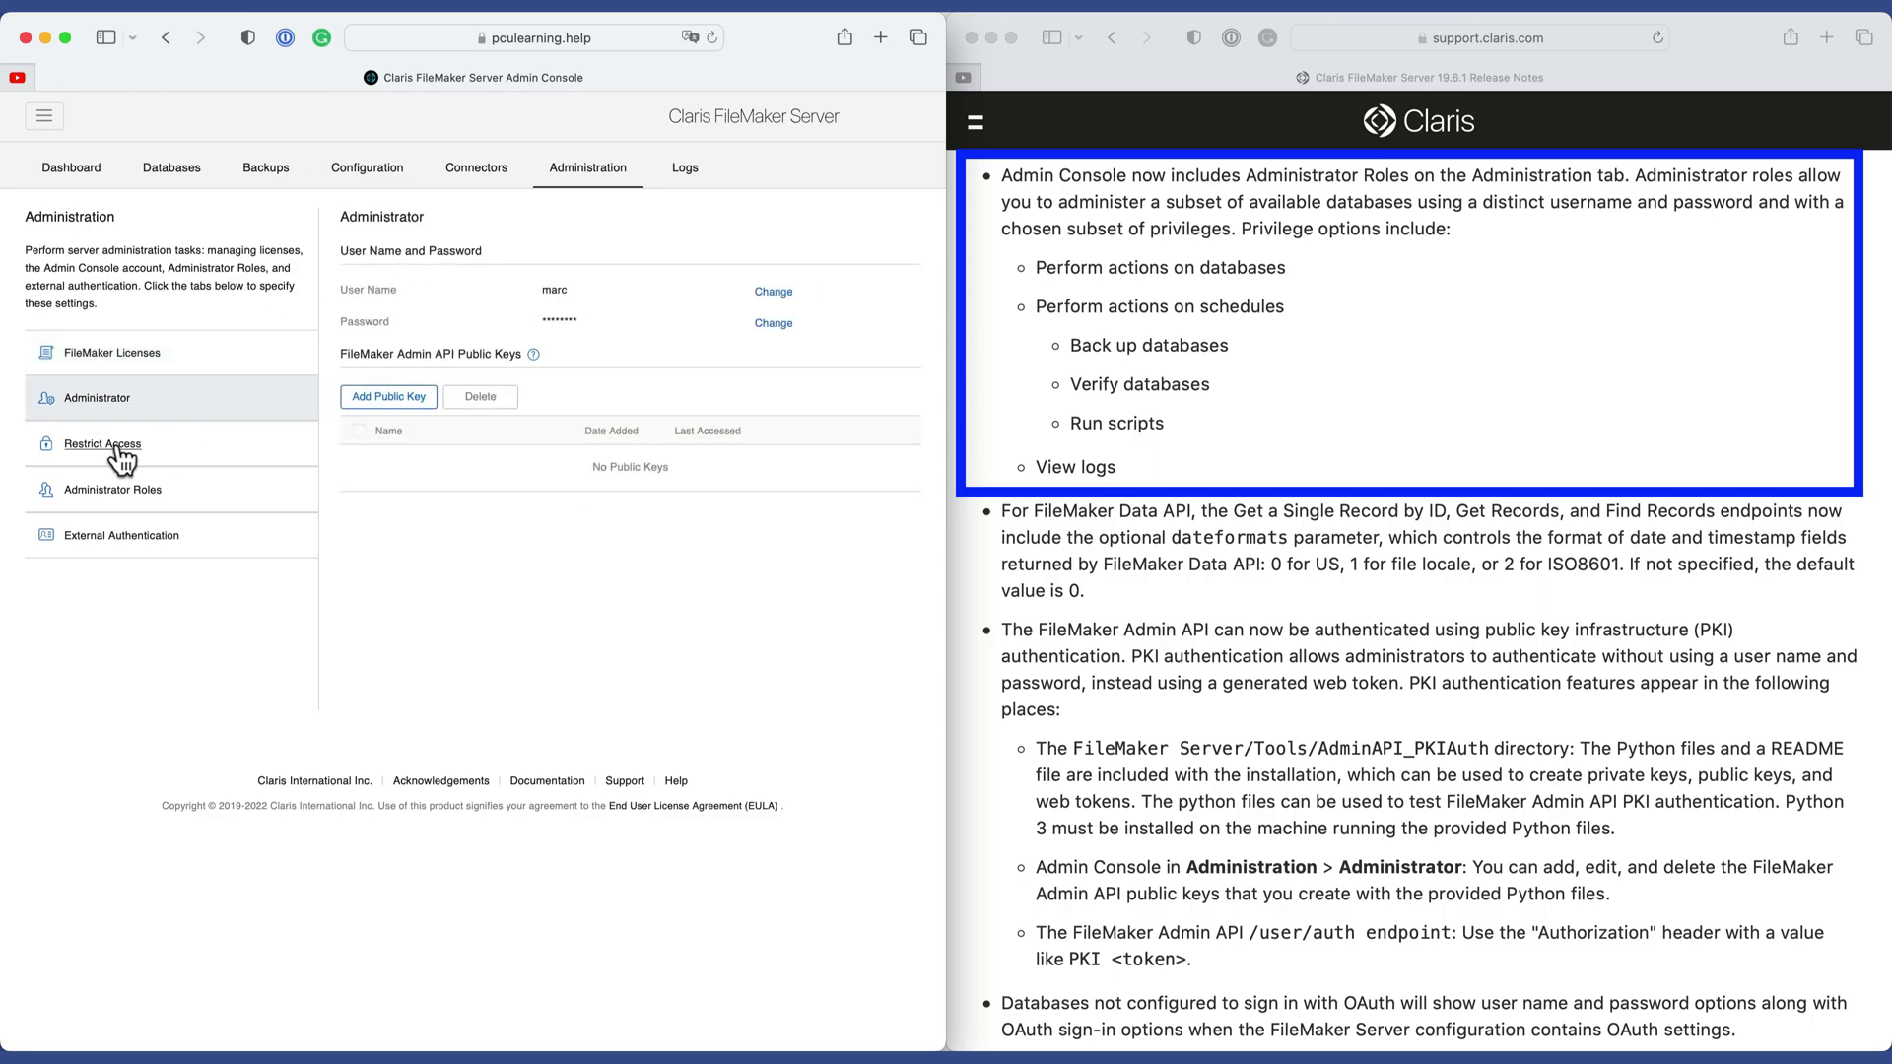
click(114, 492)
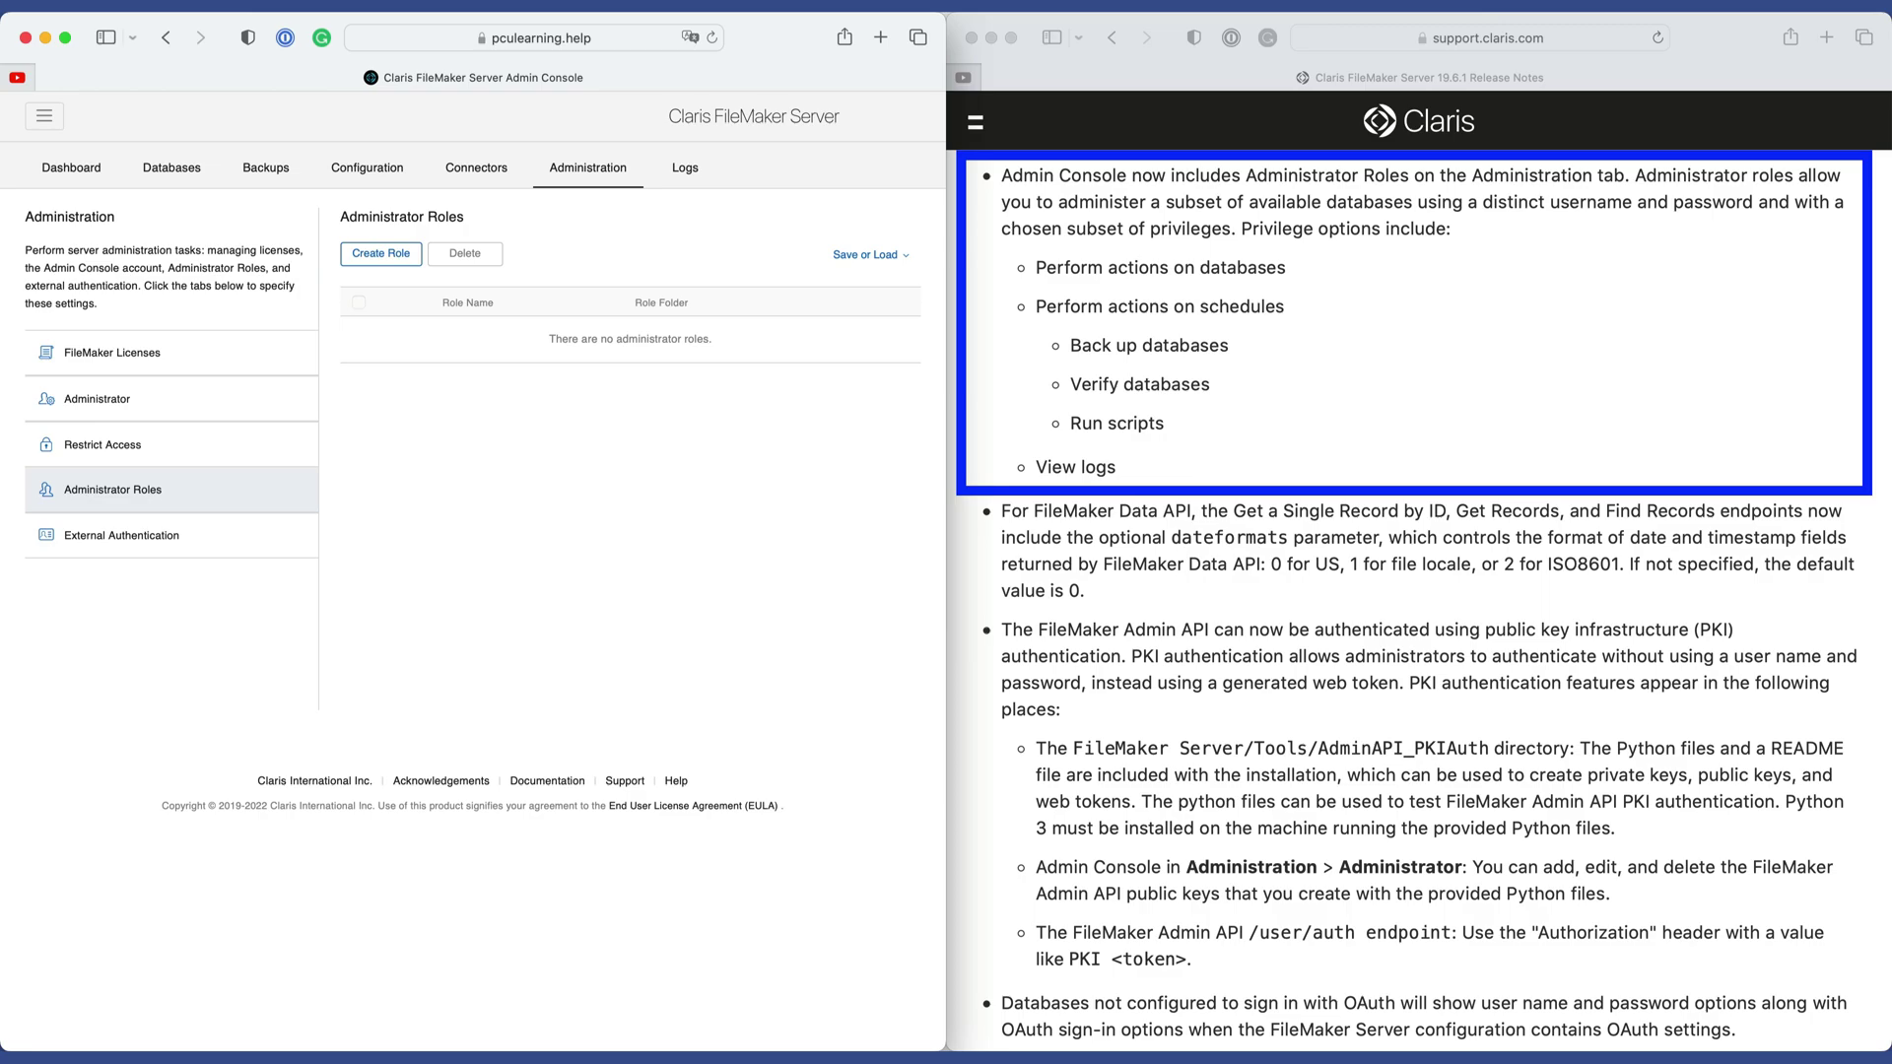
key(super+grave)
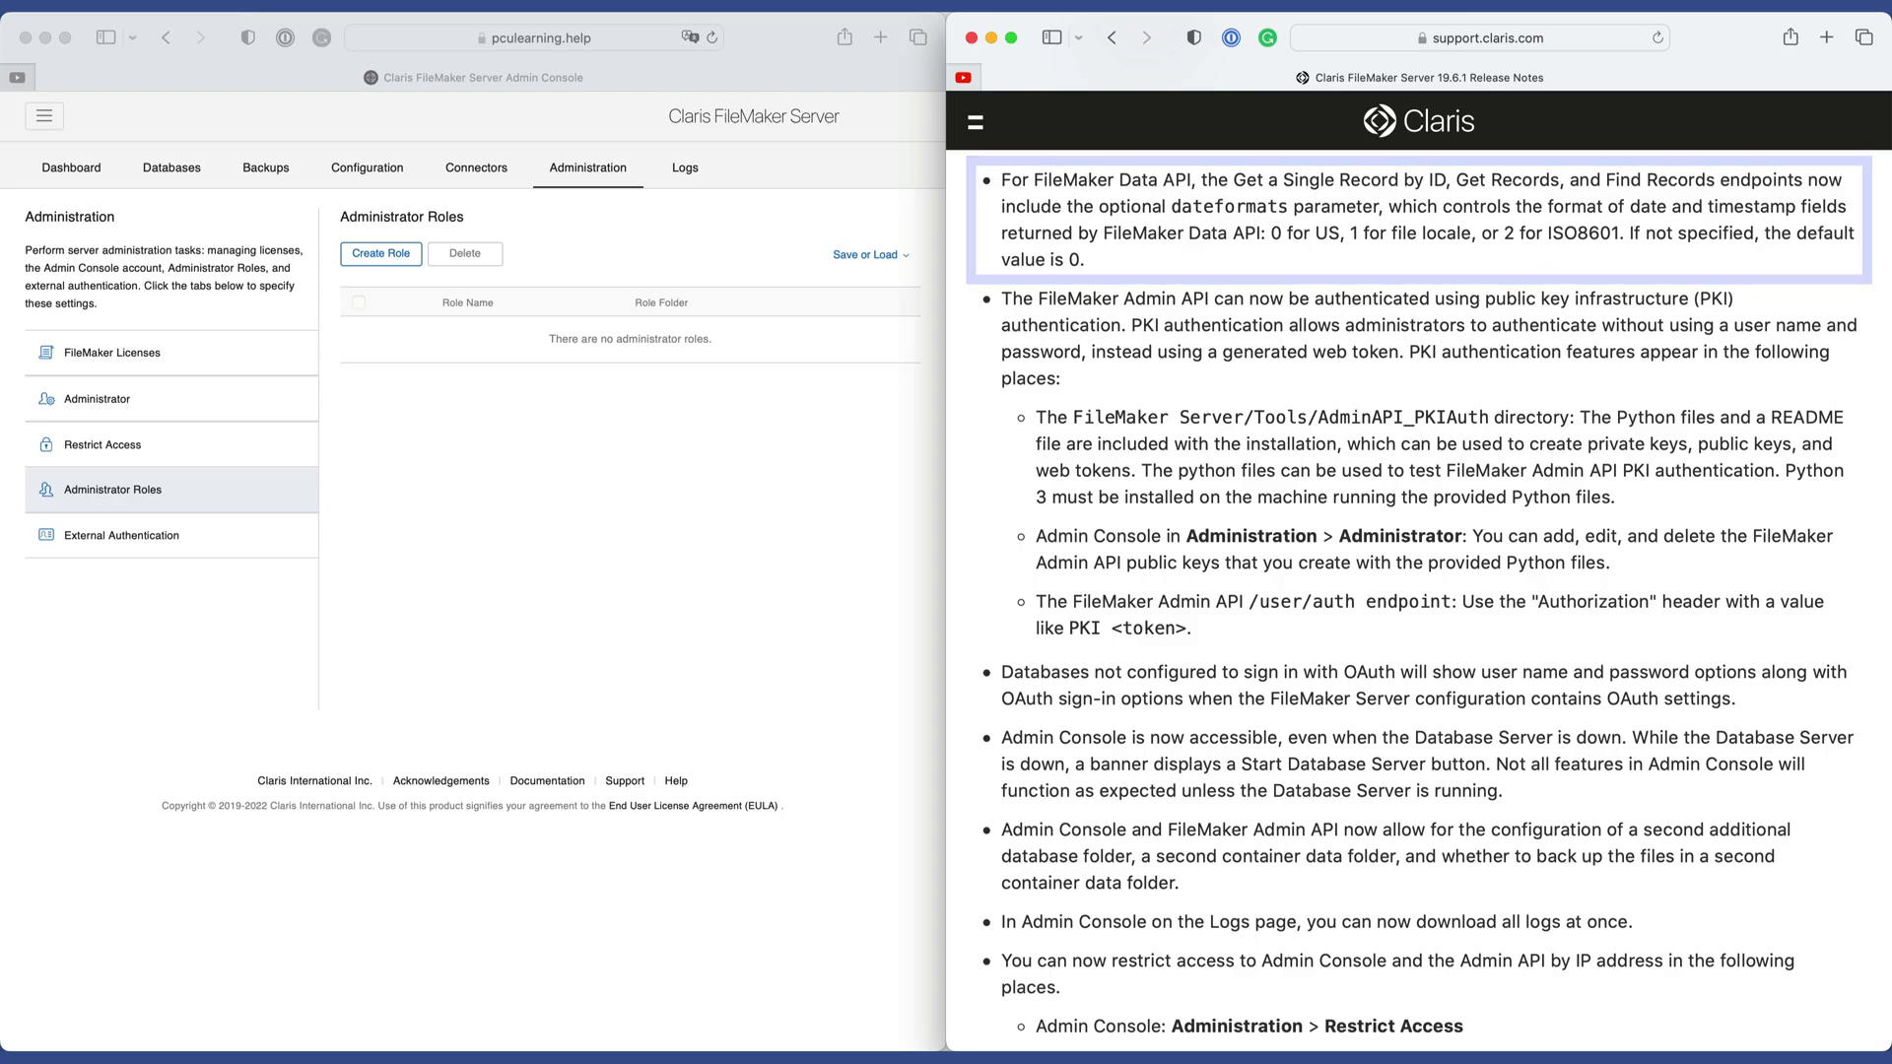
Scroll the release notes to the item on non-OAuth databases using user name and password sign-in.
scroll(1418, 591, down, 2)
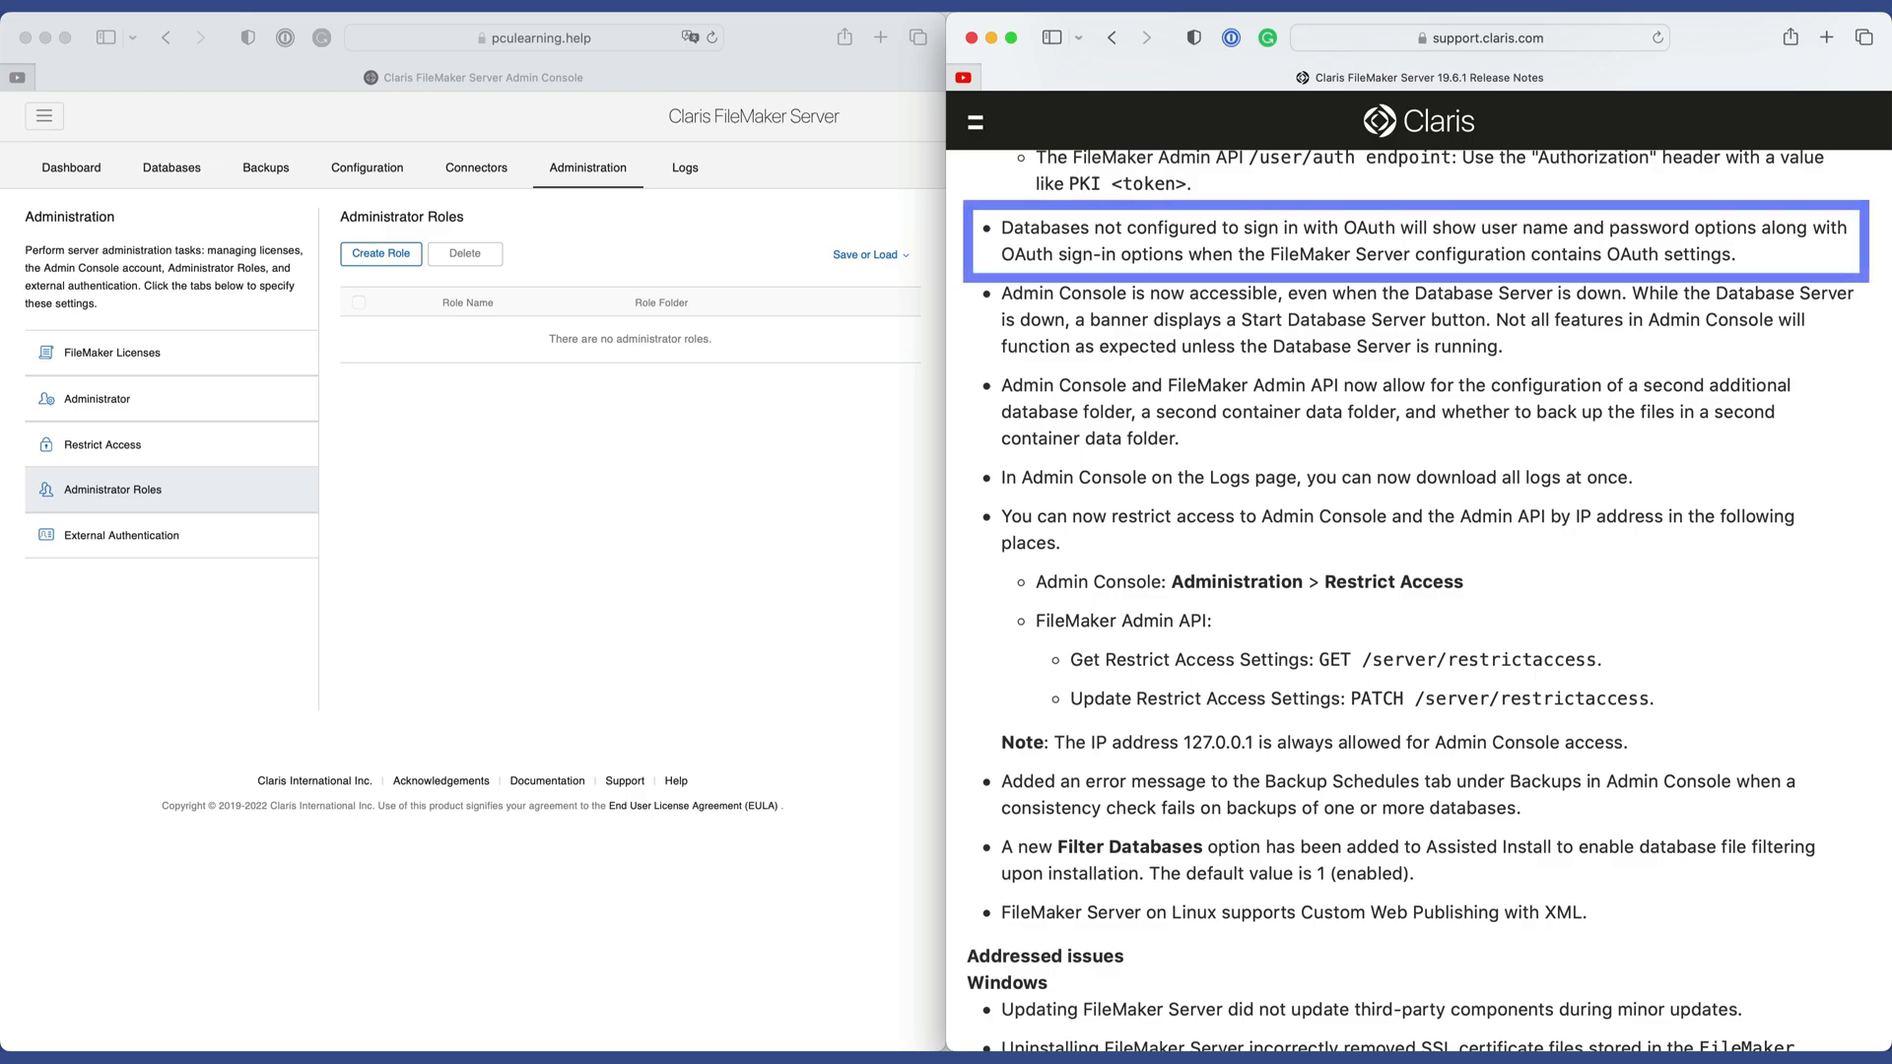
From General Settings, begin stopping the Database Server and select the delay time value to replace.
scroll(1230, 345, down, 2)
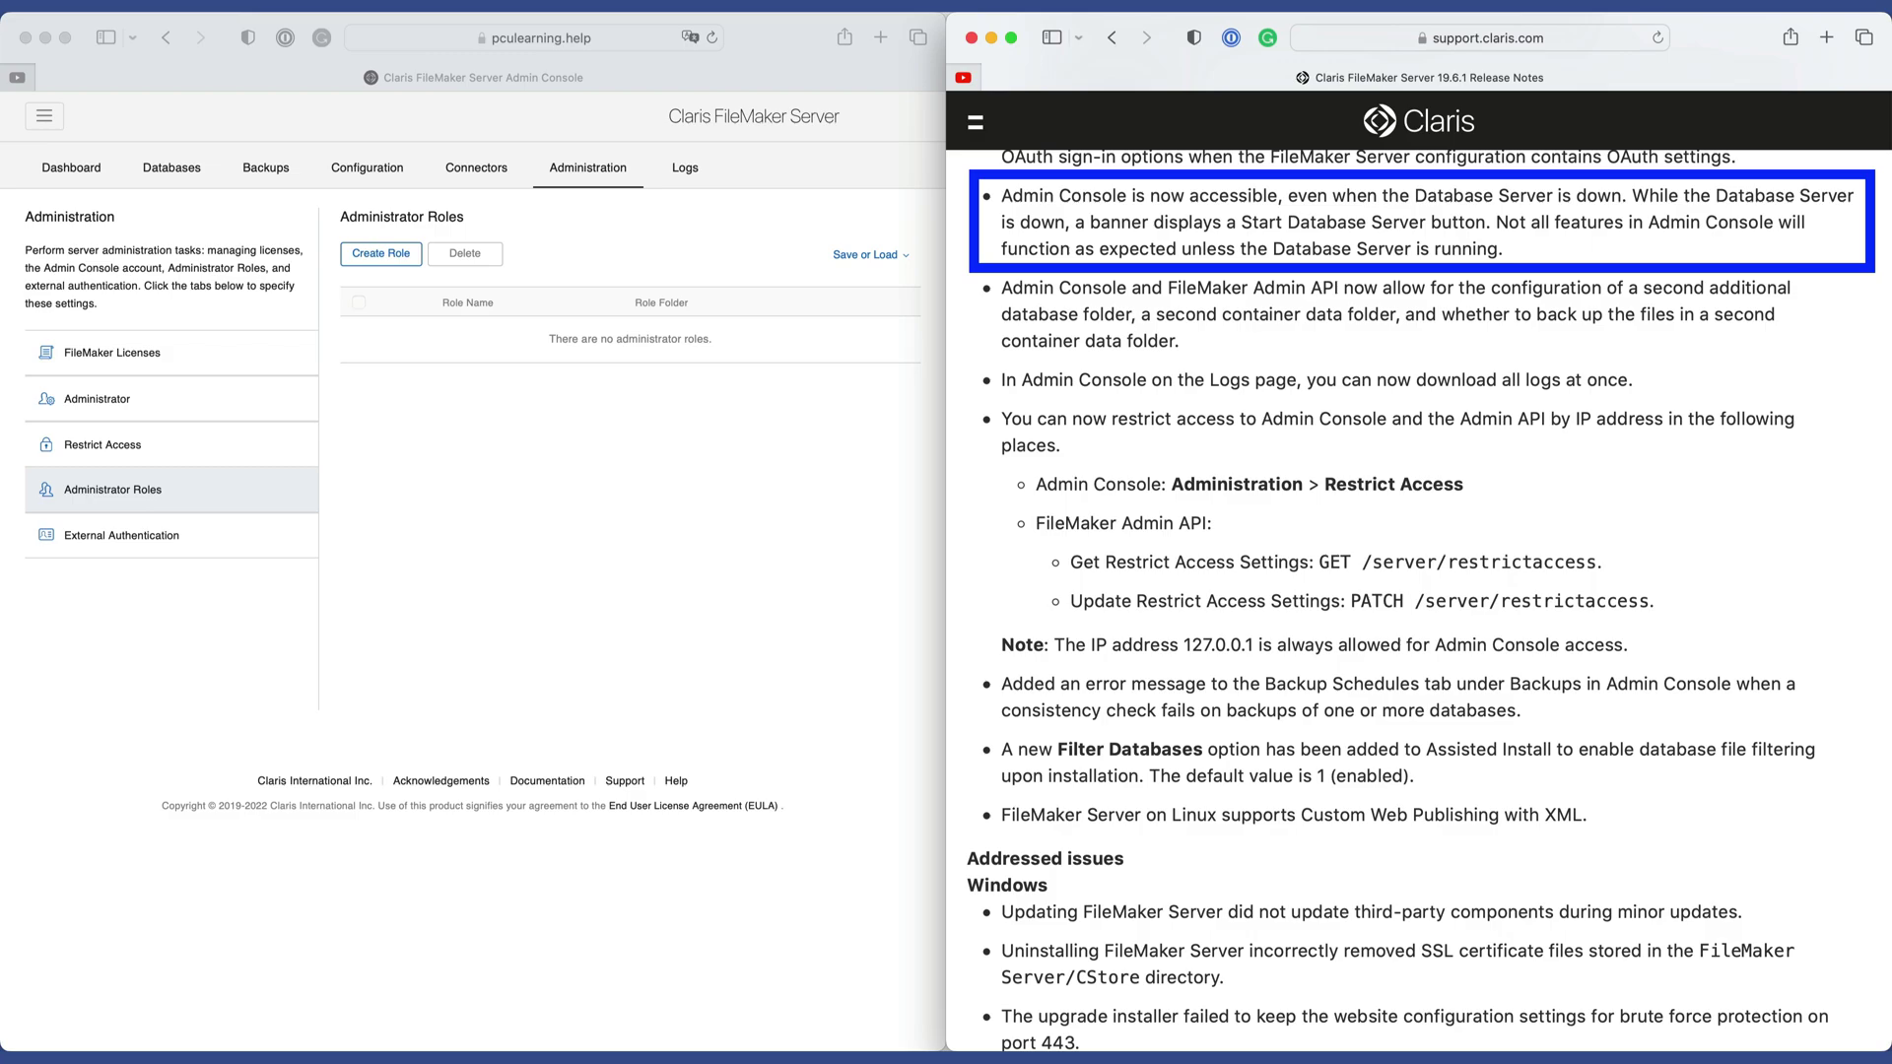
click(379, 167)
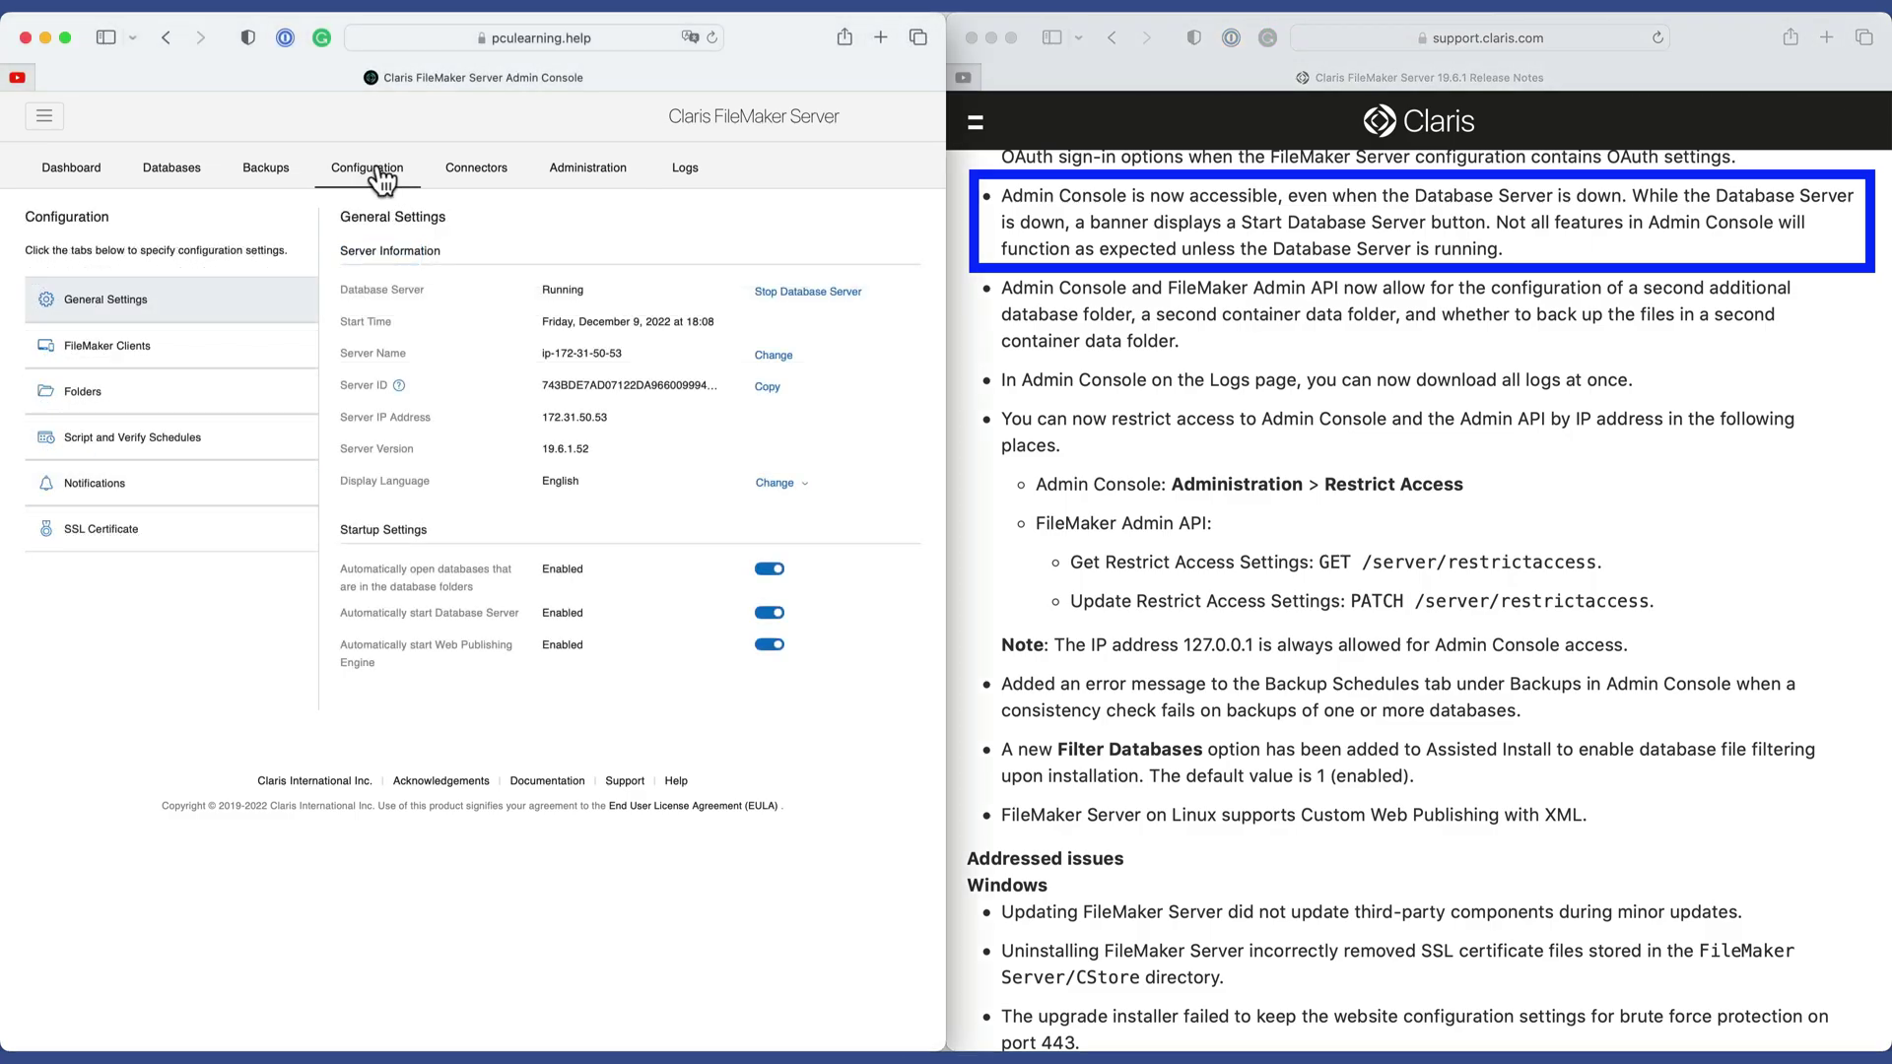
click(846, 293)
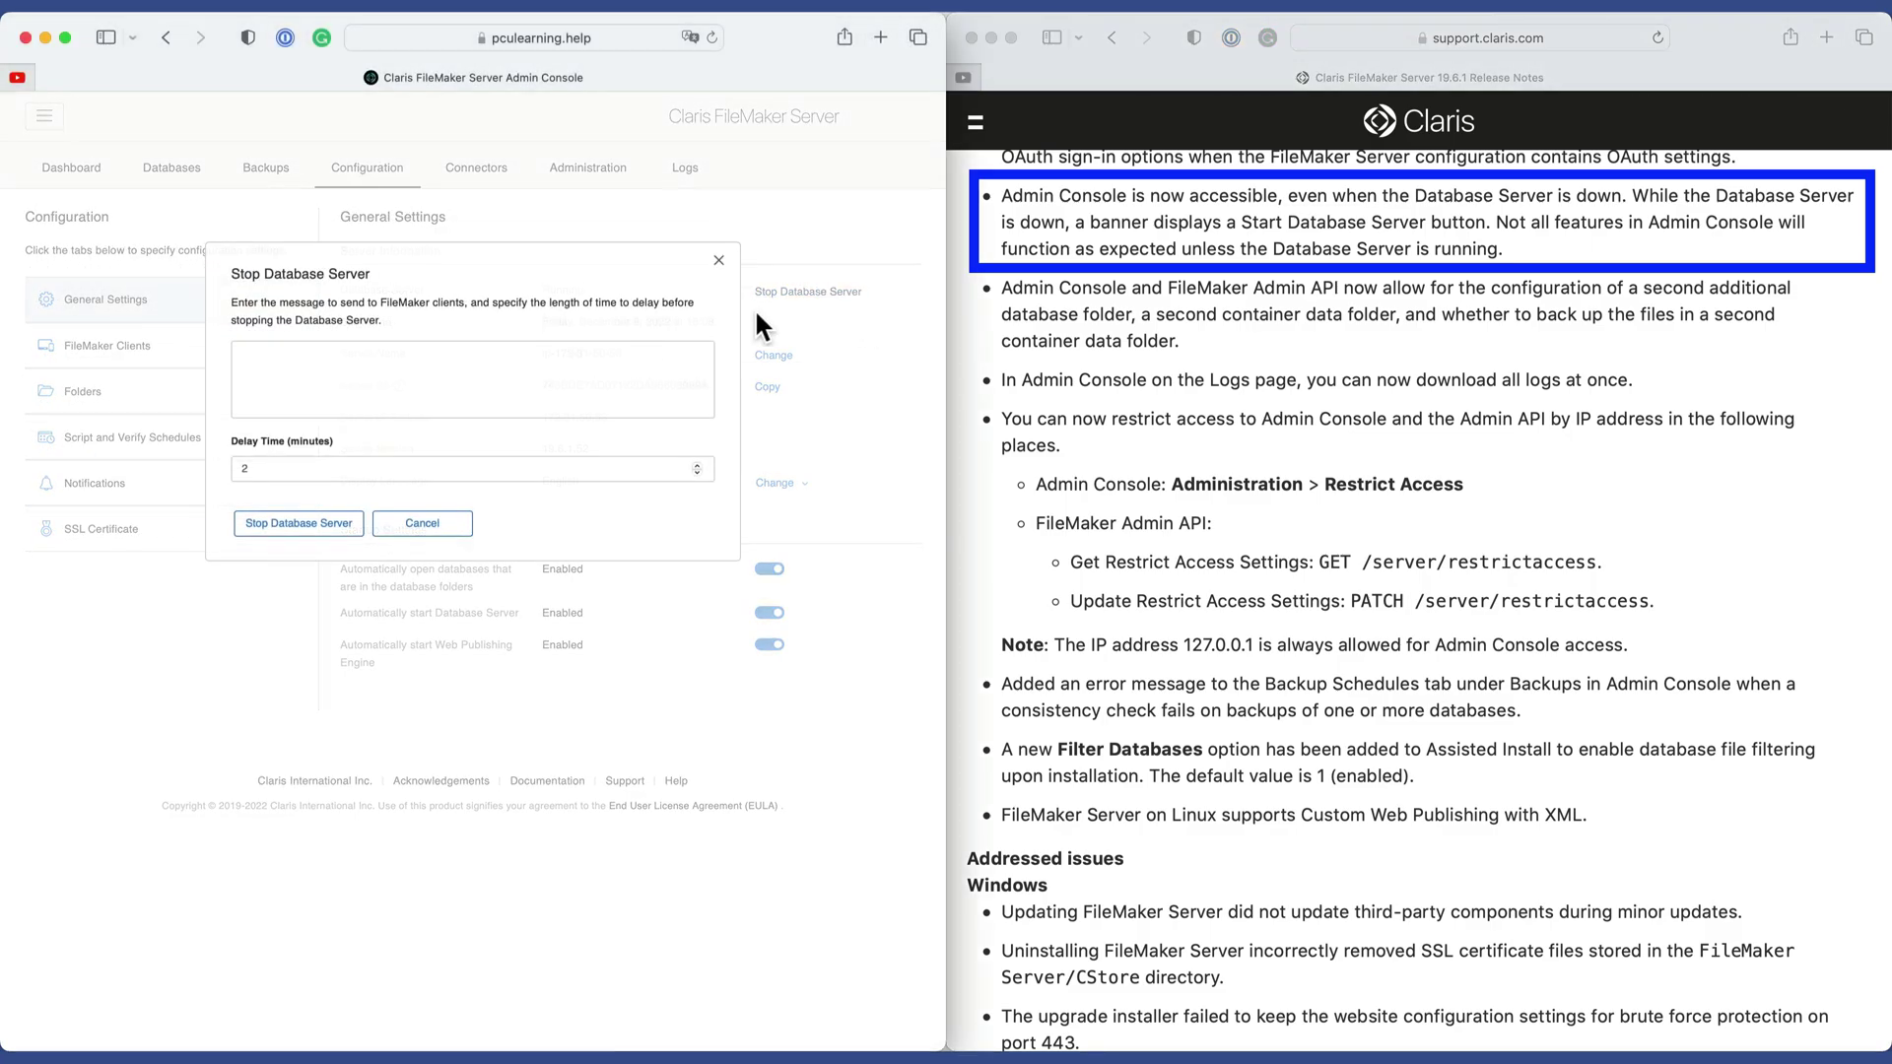
double_click(329, 475)
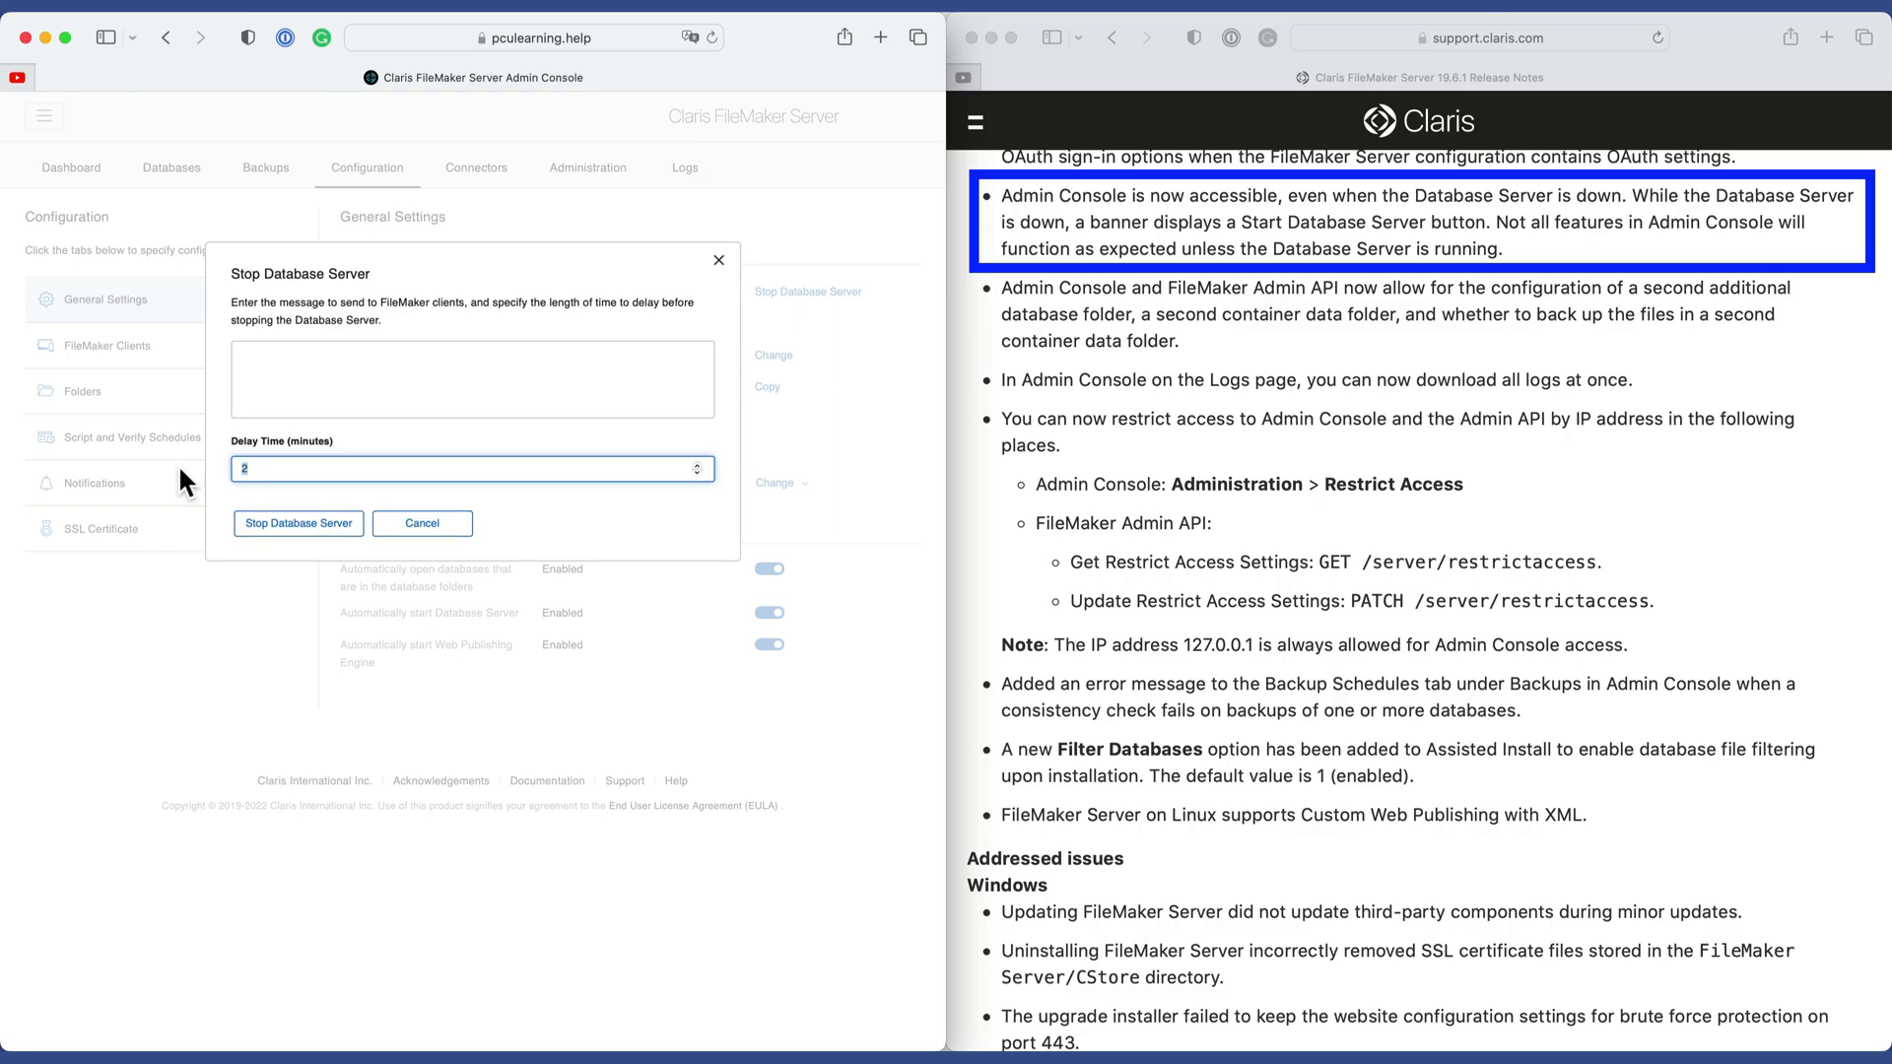
Stop the Database Server with a 0-minute delay, then view Databases, Backups and Configuration pages.
text(0)
click(273, 517)
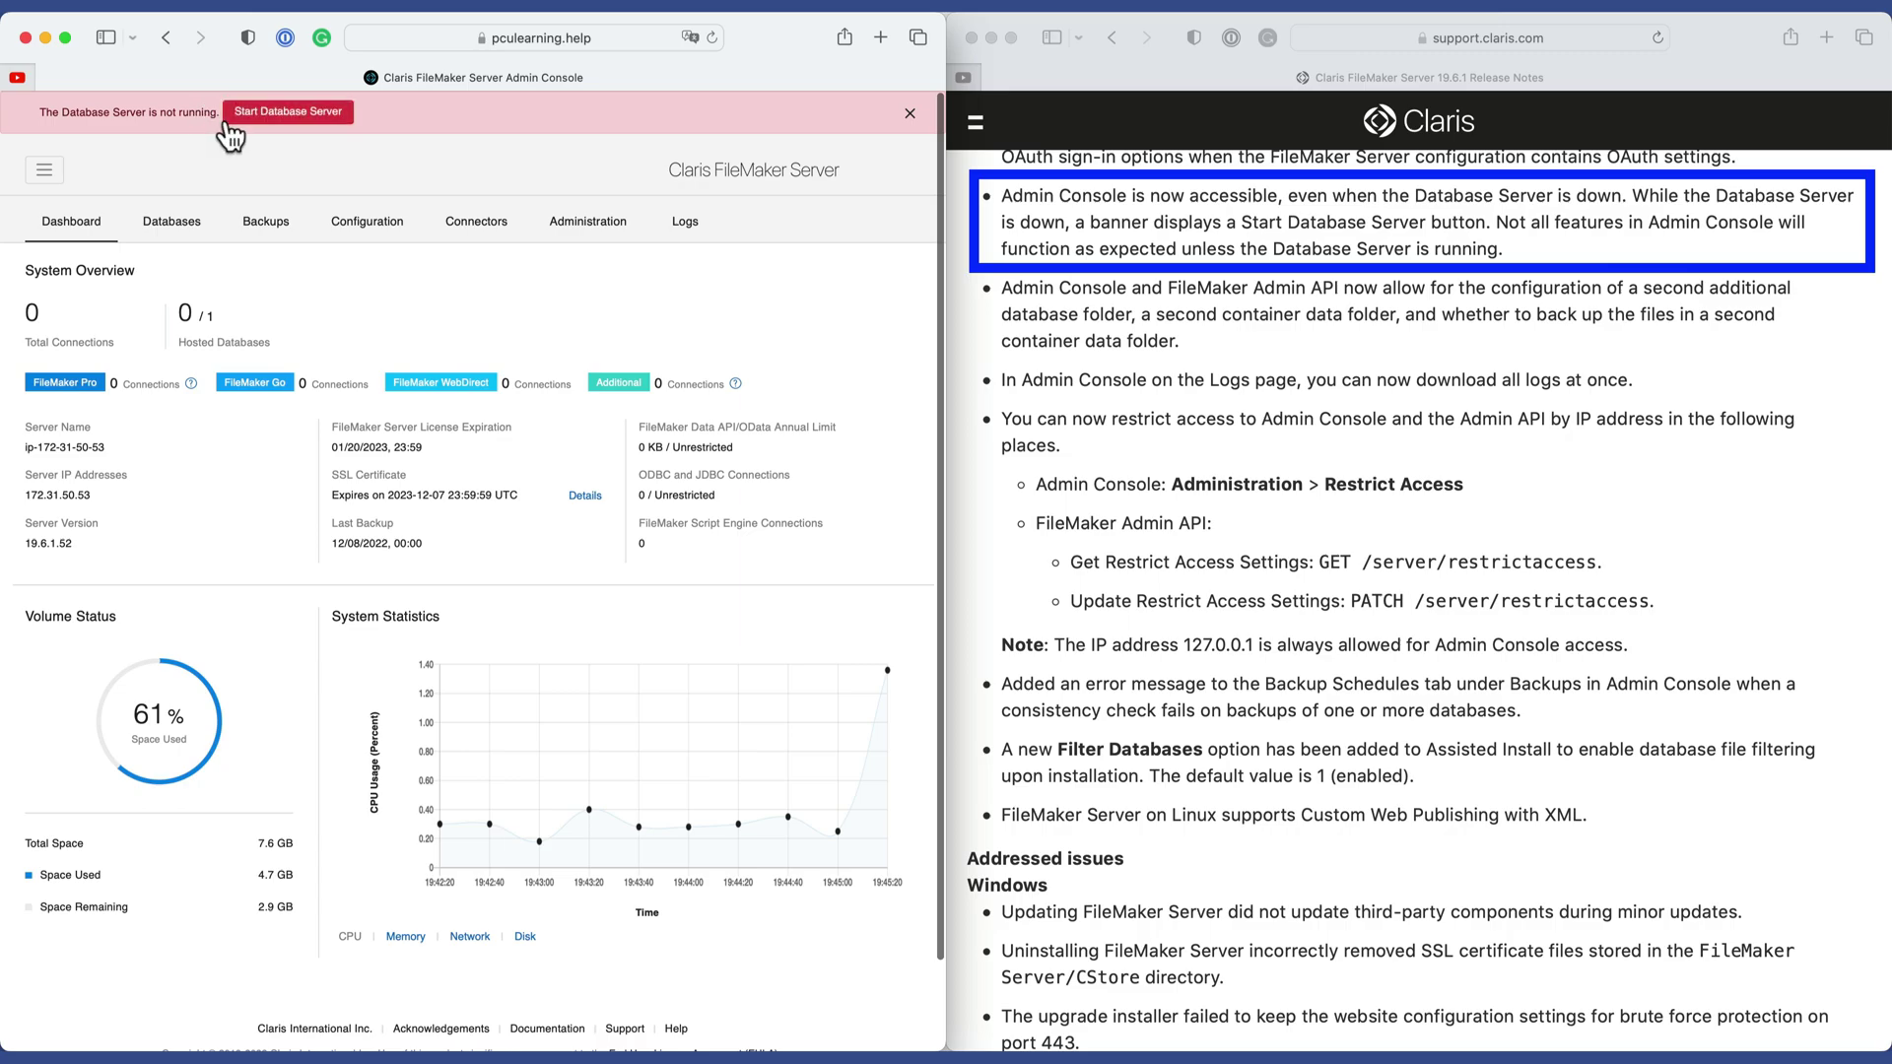
click(175, 225)
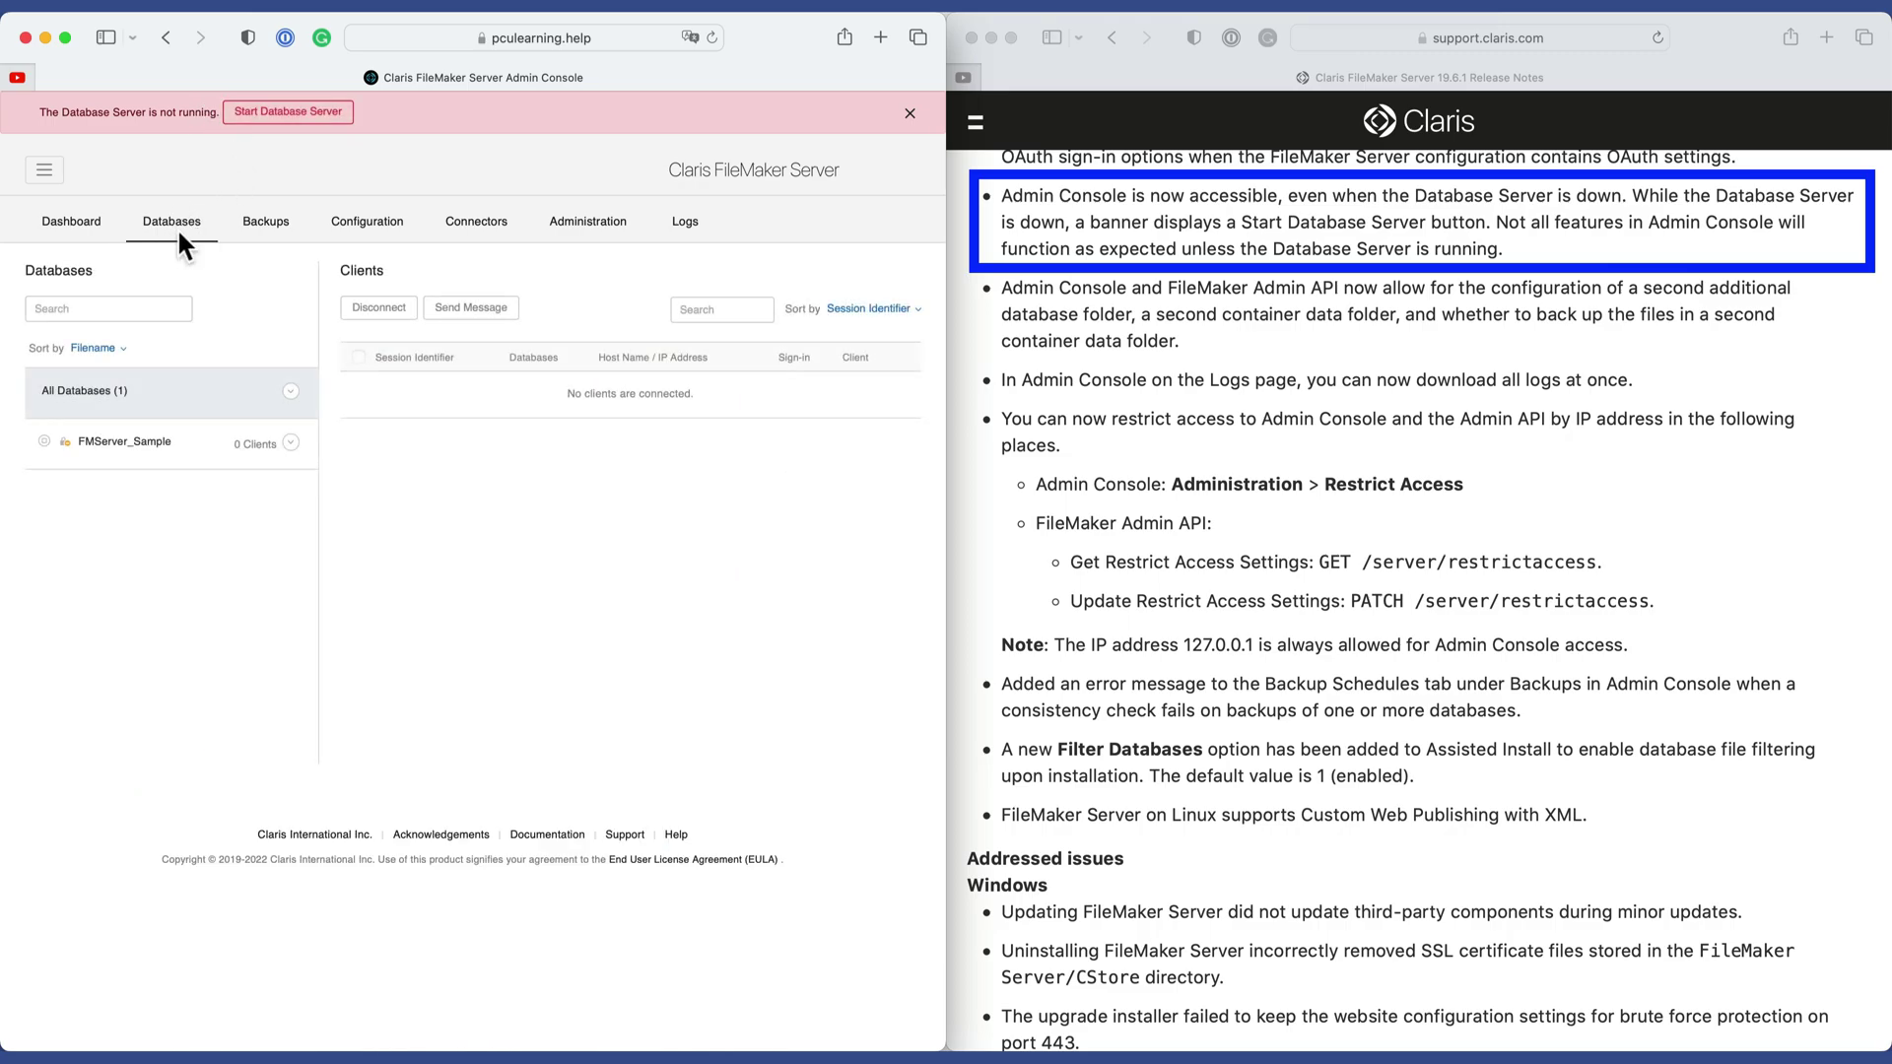
click(272, 237)
click(377, 234)
click(493, 224)
Tour the Administration, Logs, Databases, Configuration and Connectors pages, ending on the Dashboard.
click(588, 224)
click(685, 225)
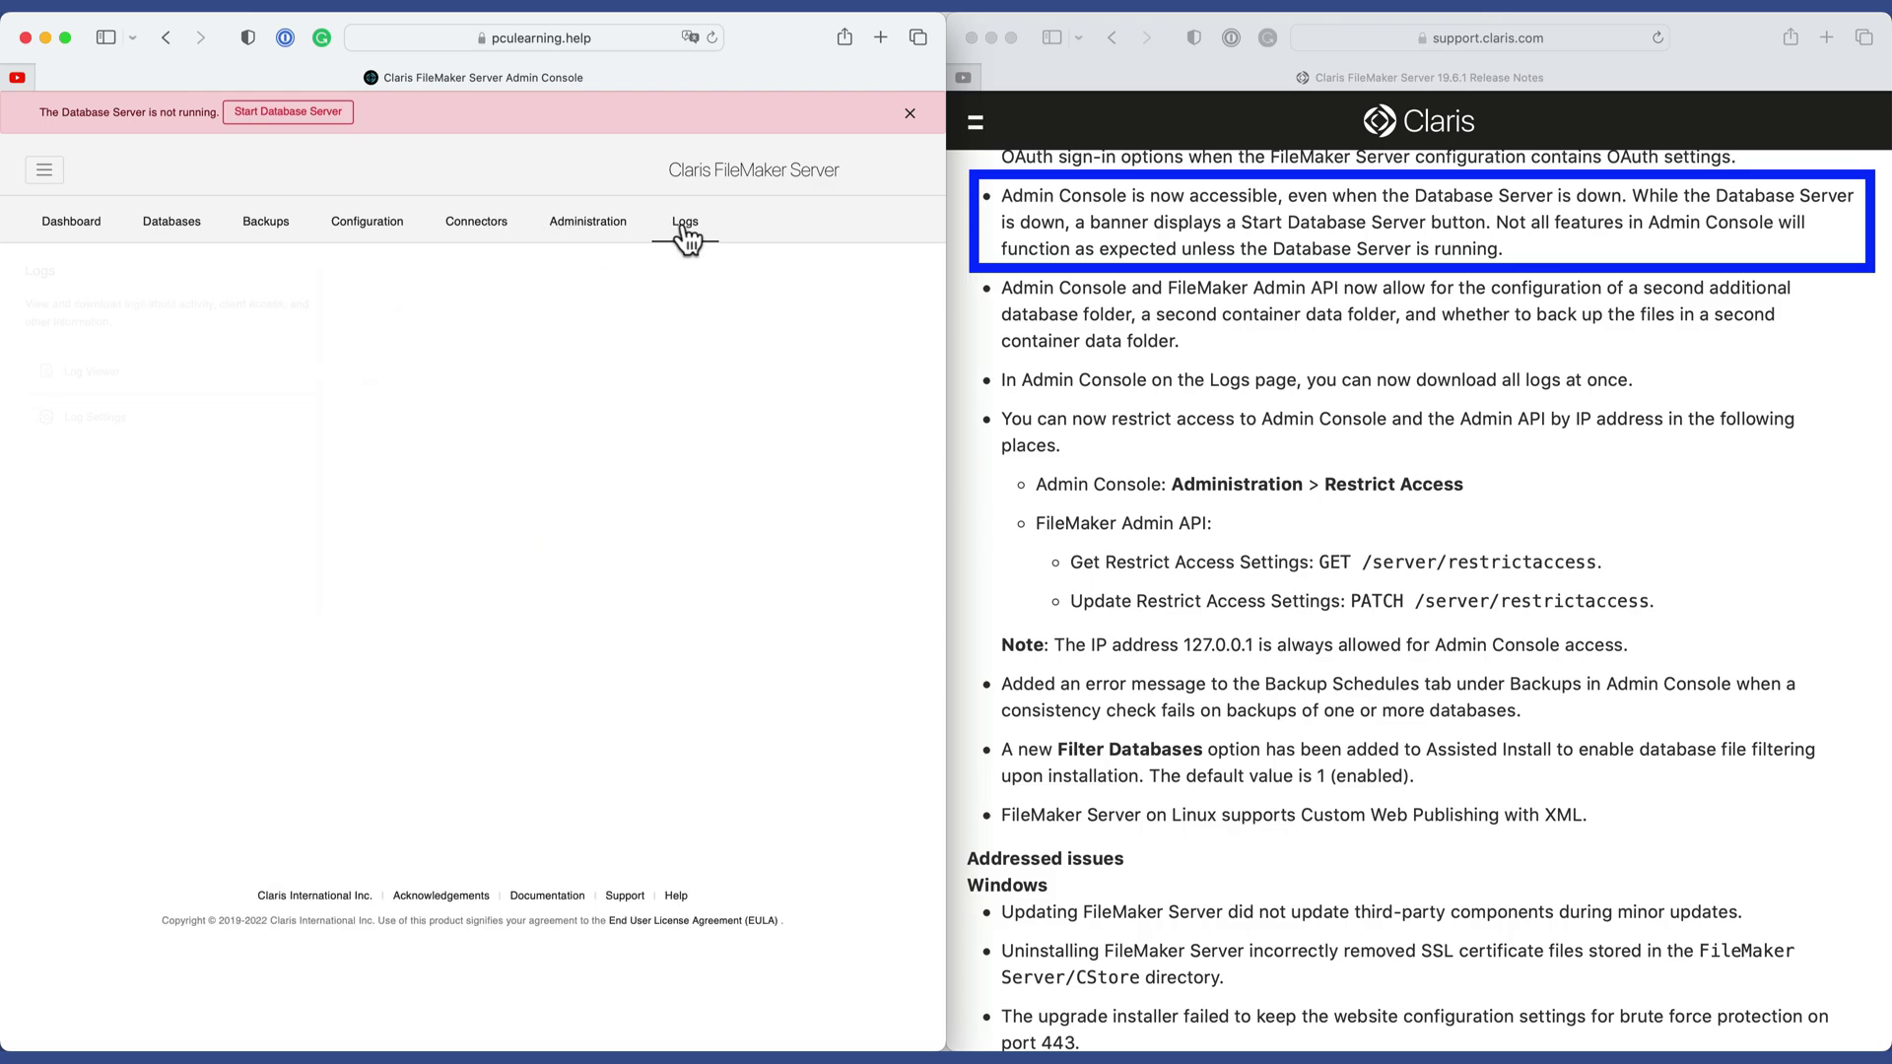
click(100, 227)
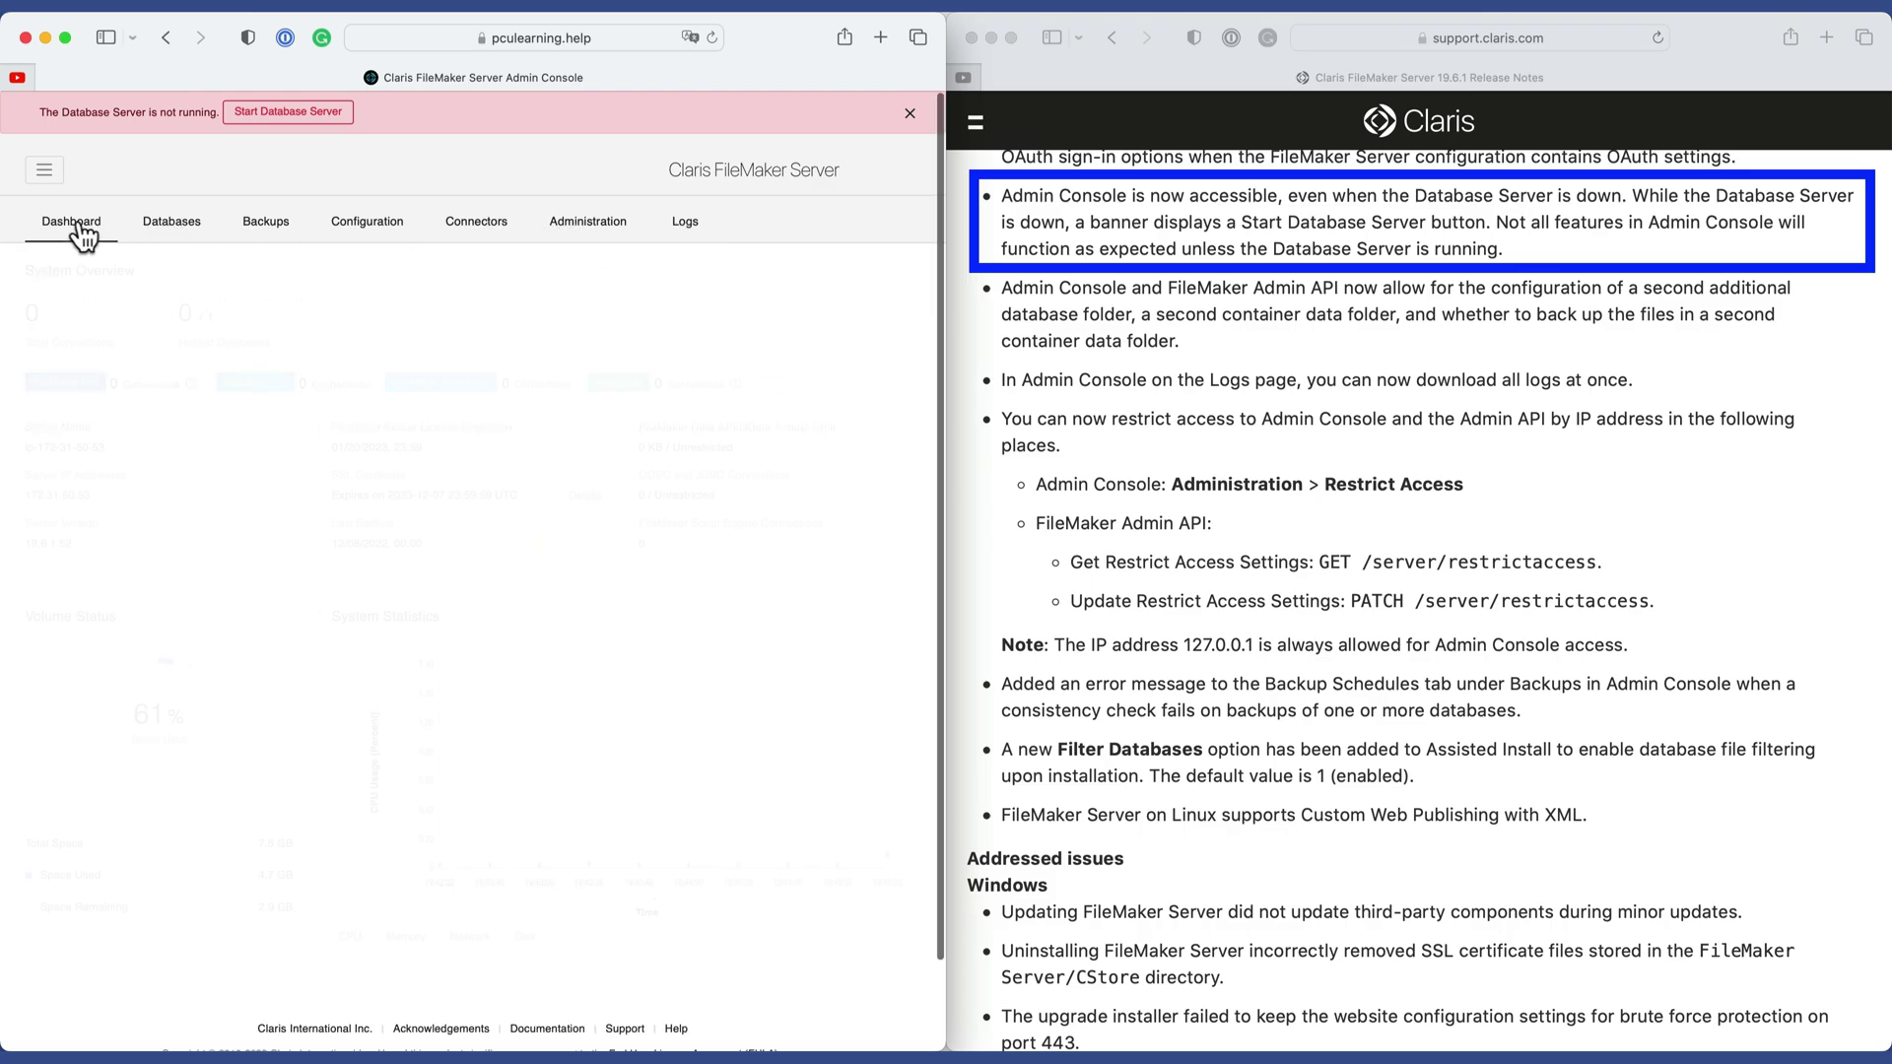
click(166, 227)
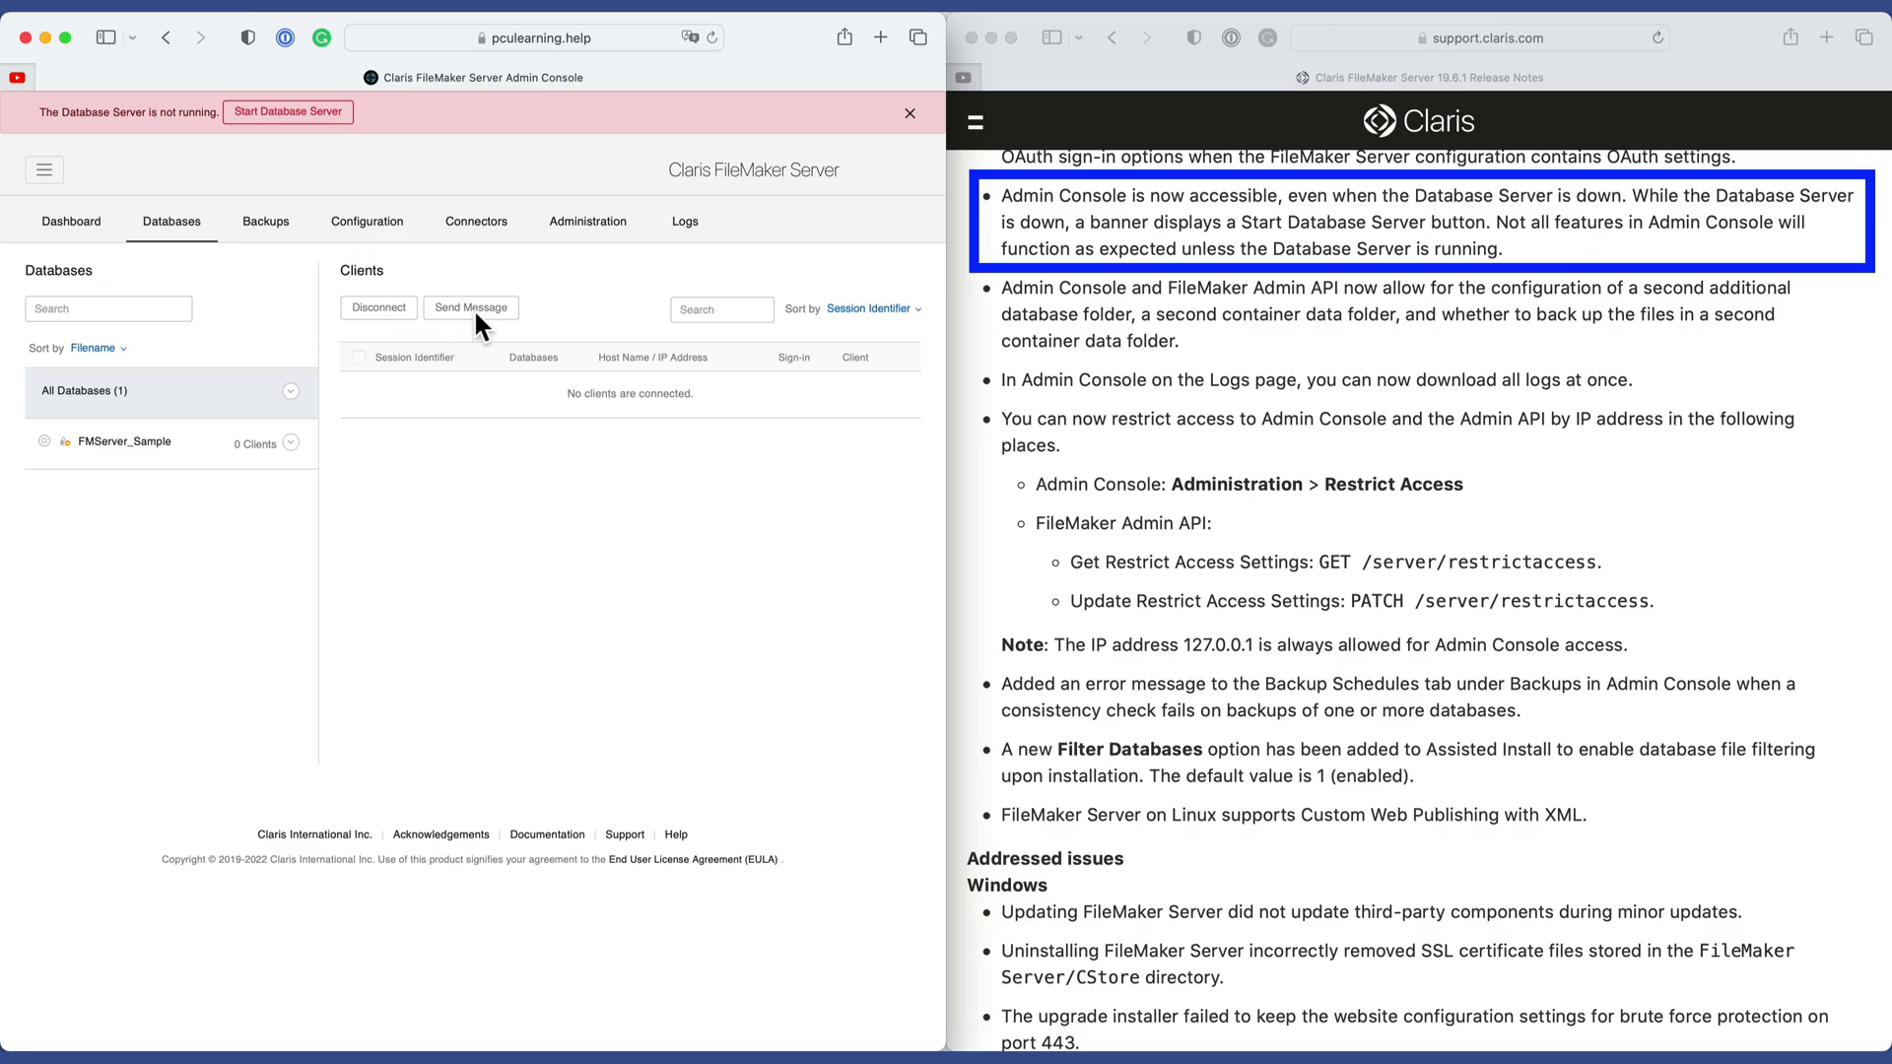
click(404, 230)
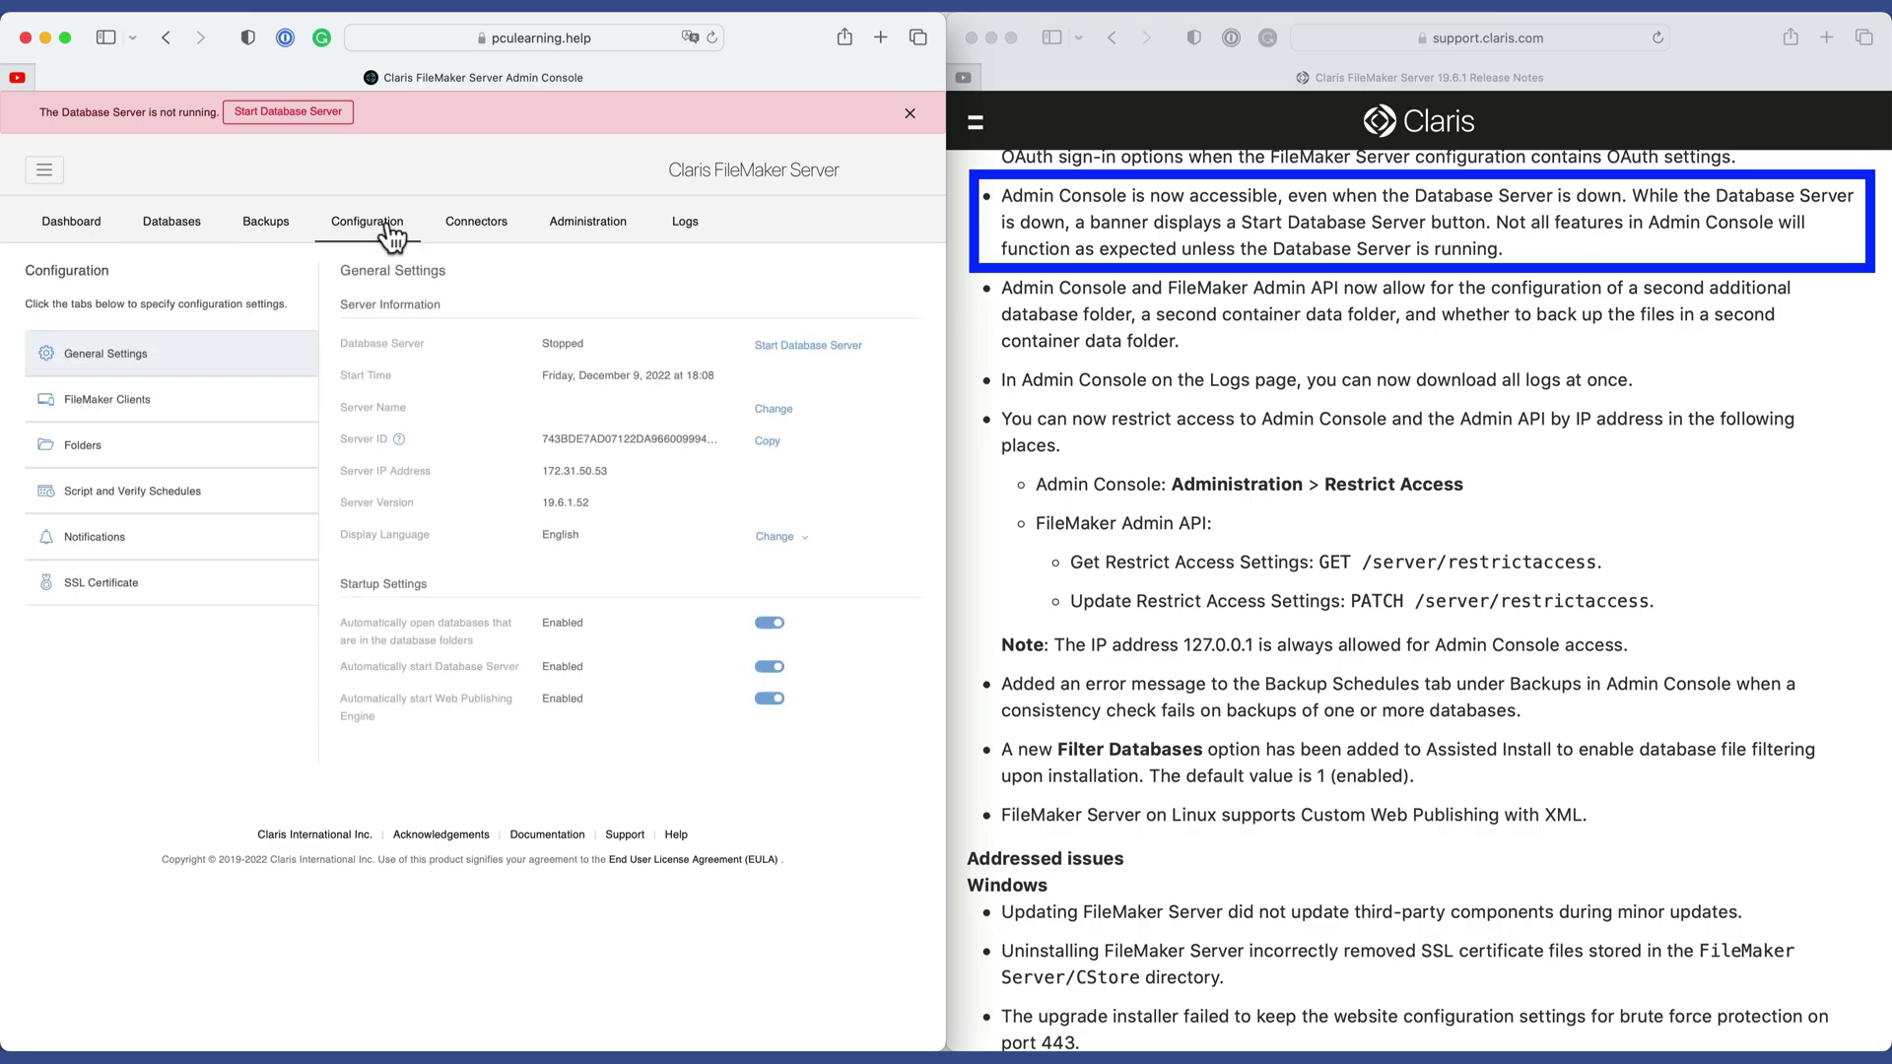
click(594, 224)
click(478, 223)
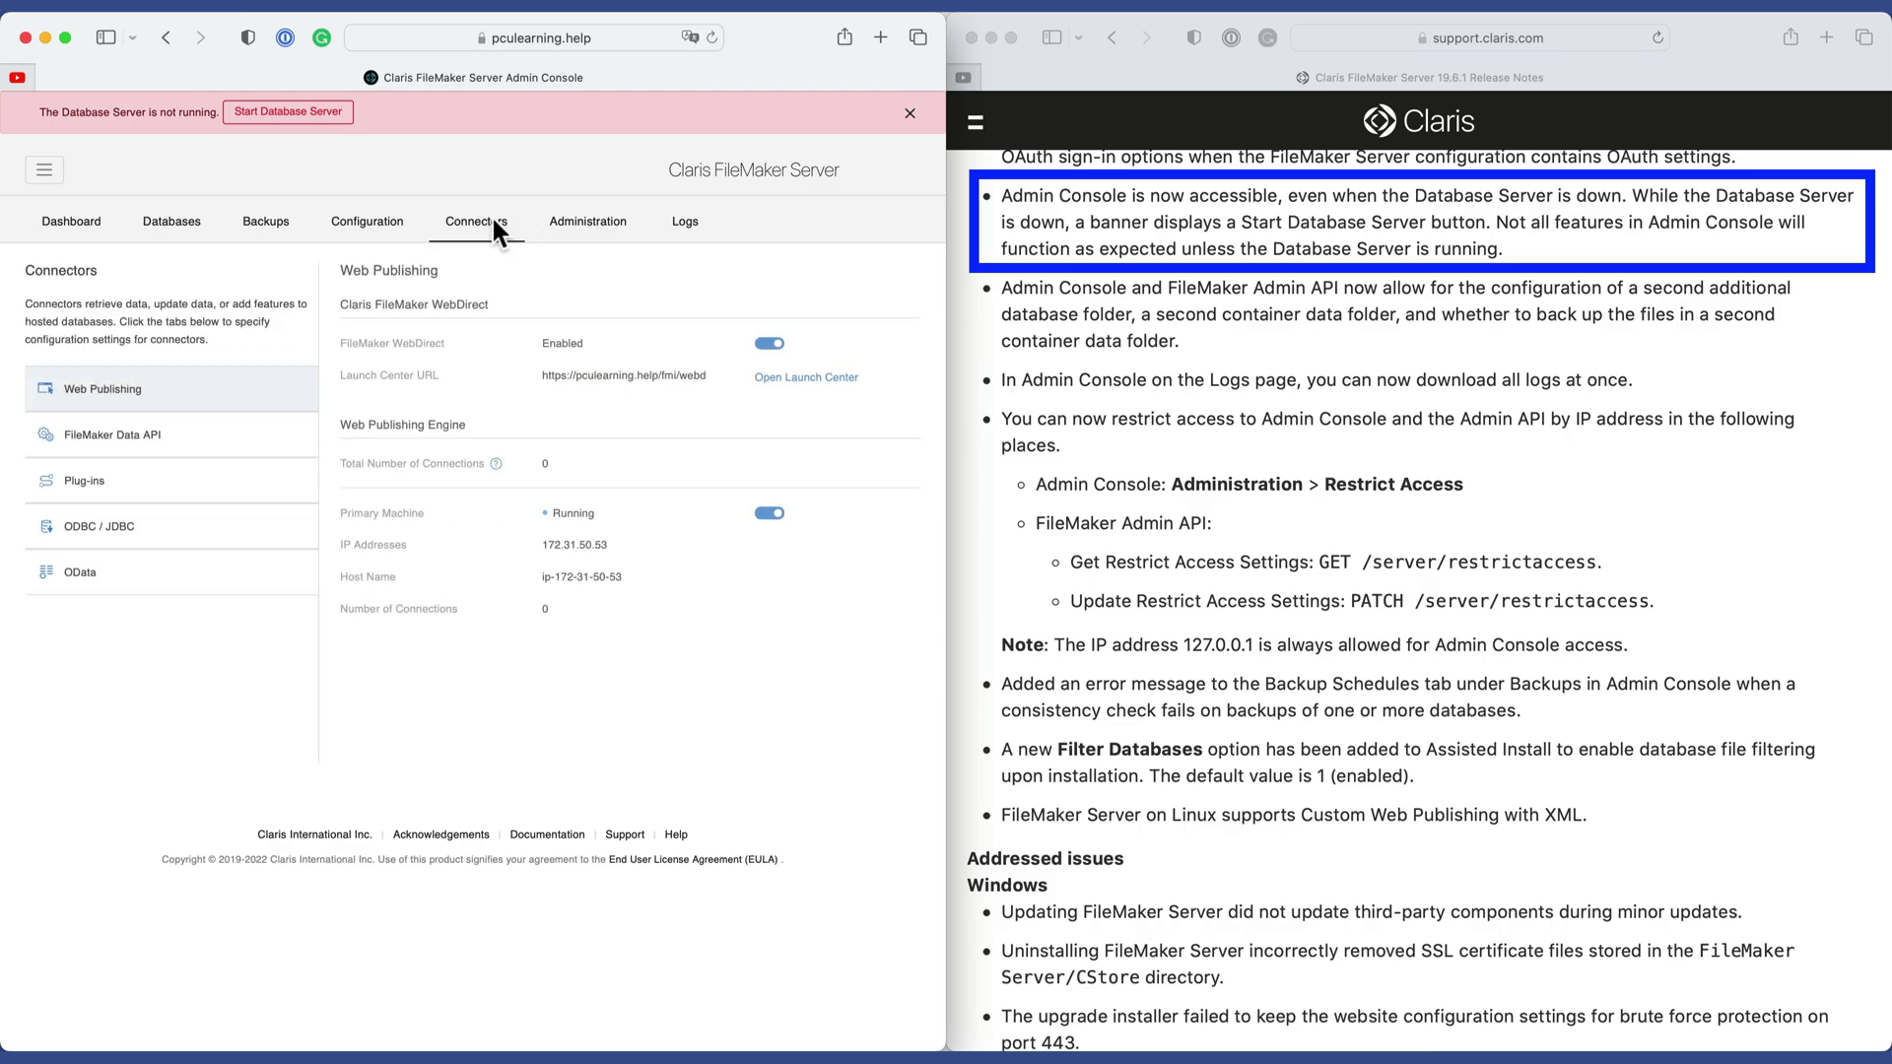
click(99, 219)
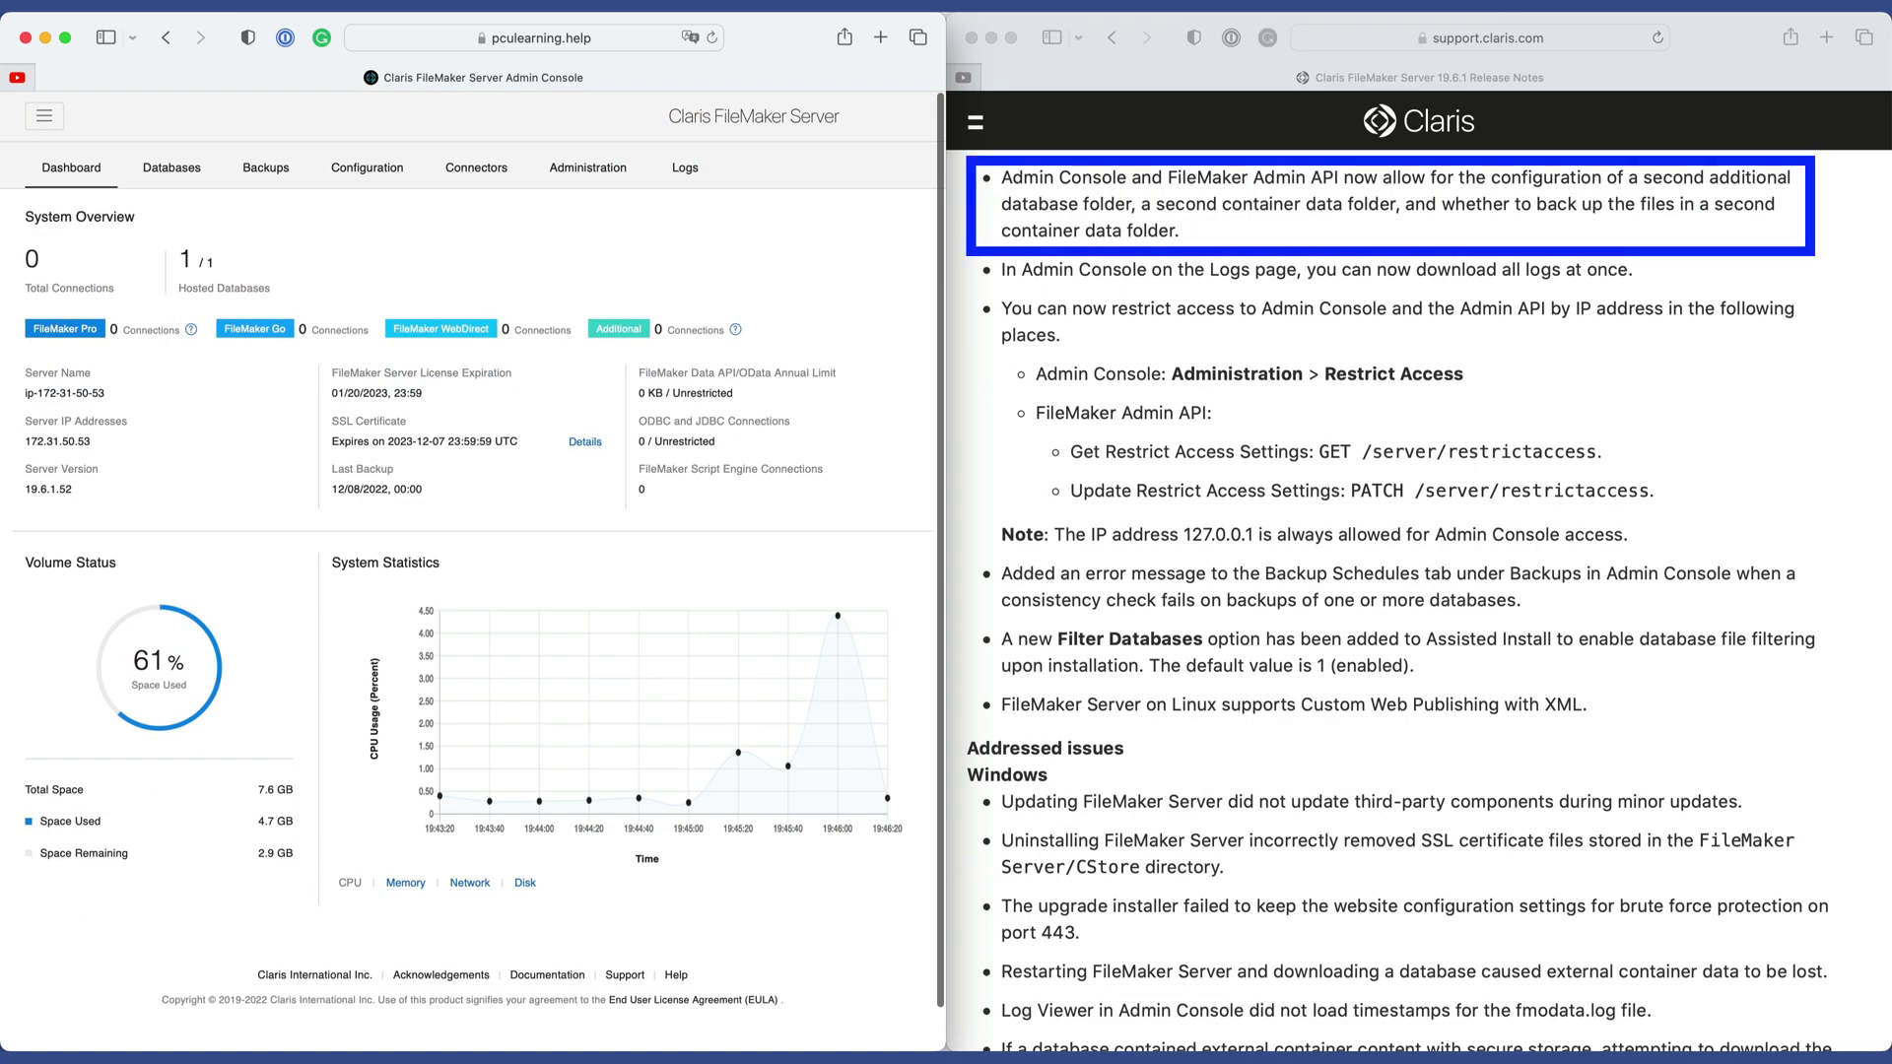
Show the Configuration Folders settings with Additional Database Folders 1 and 2 disabled.
click(379, 172)
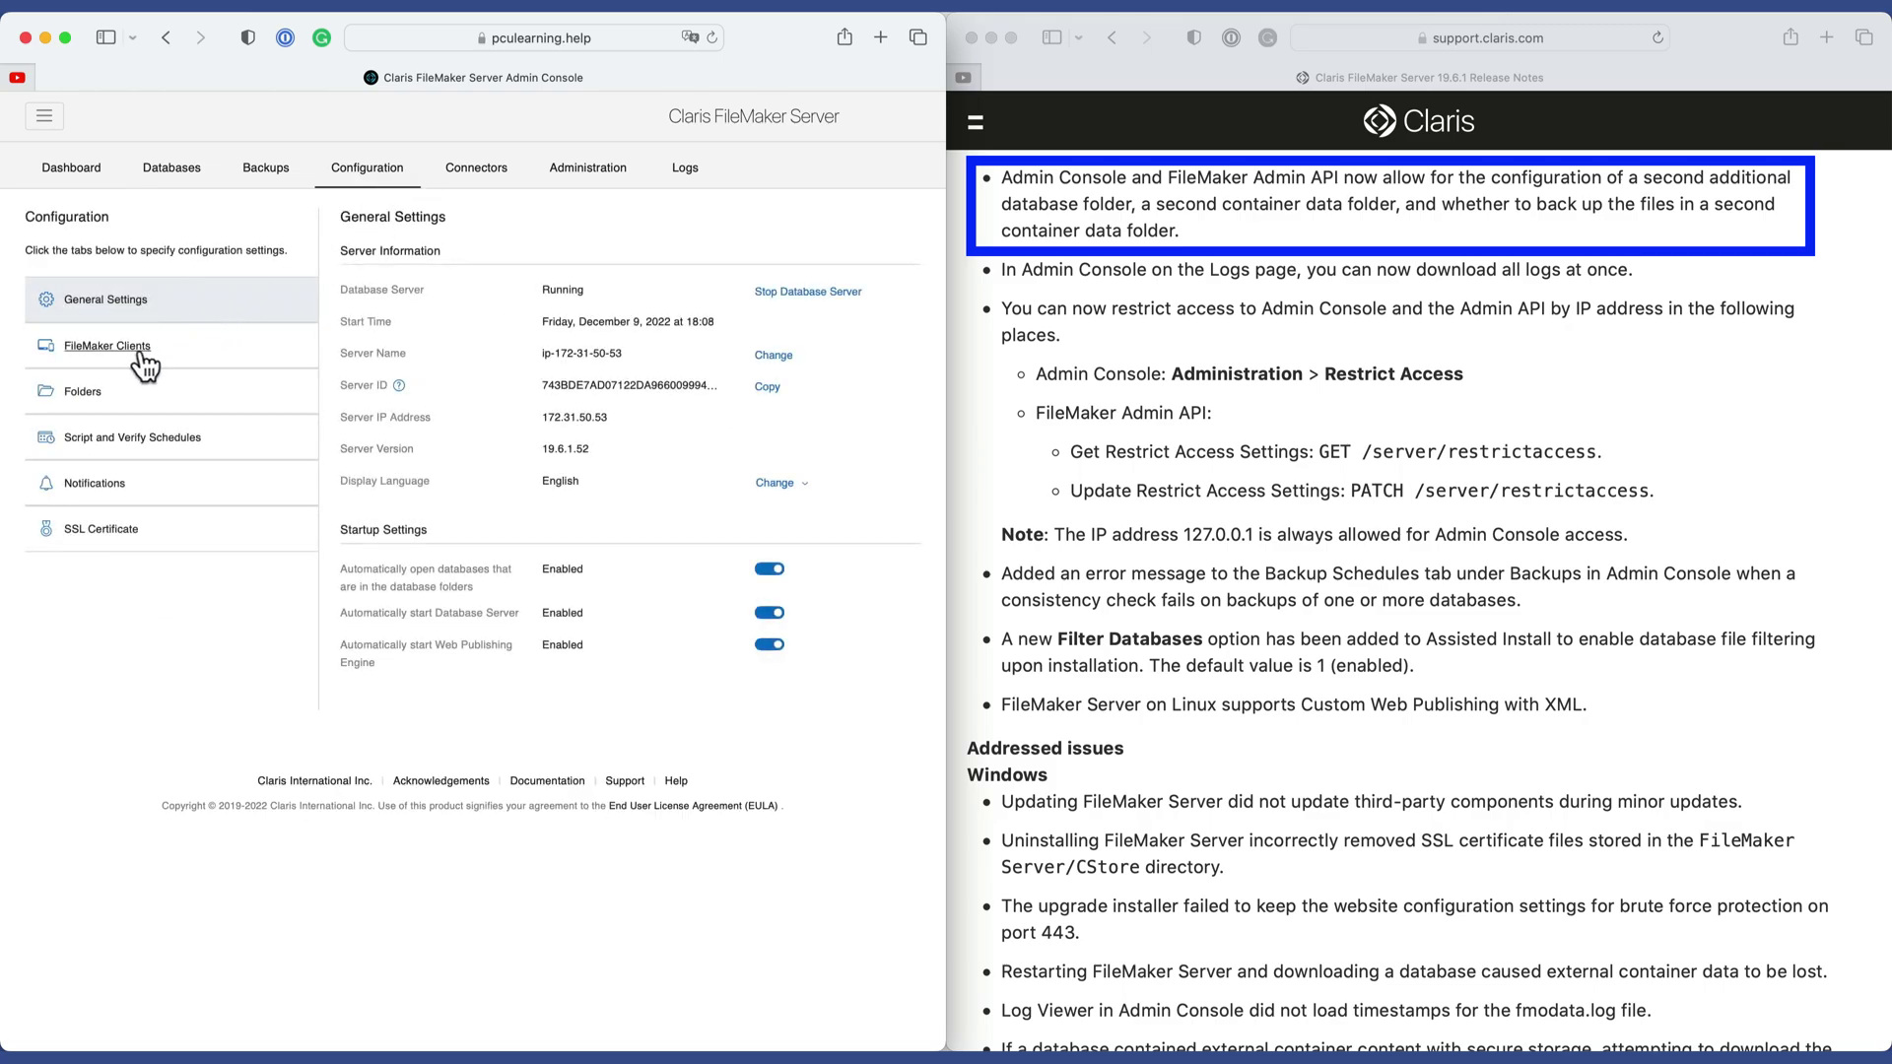
click(95, 388)
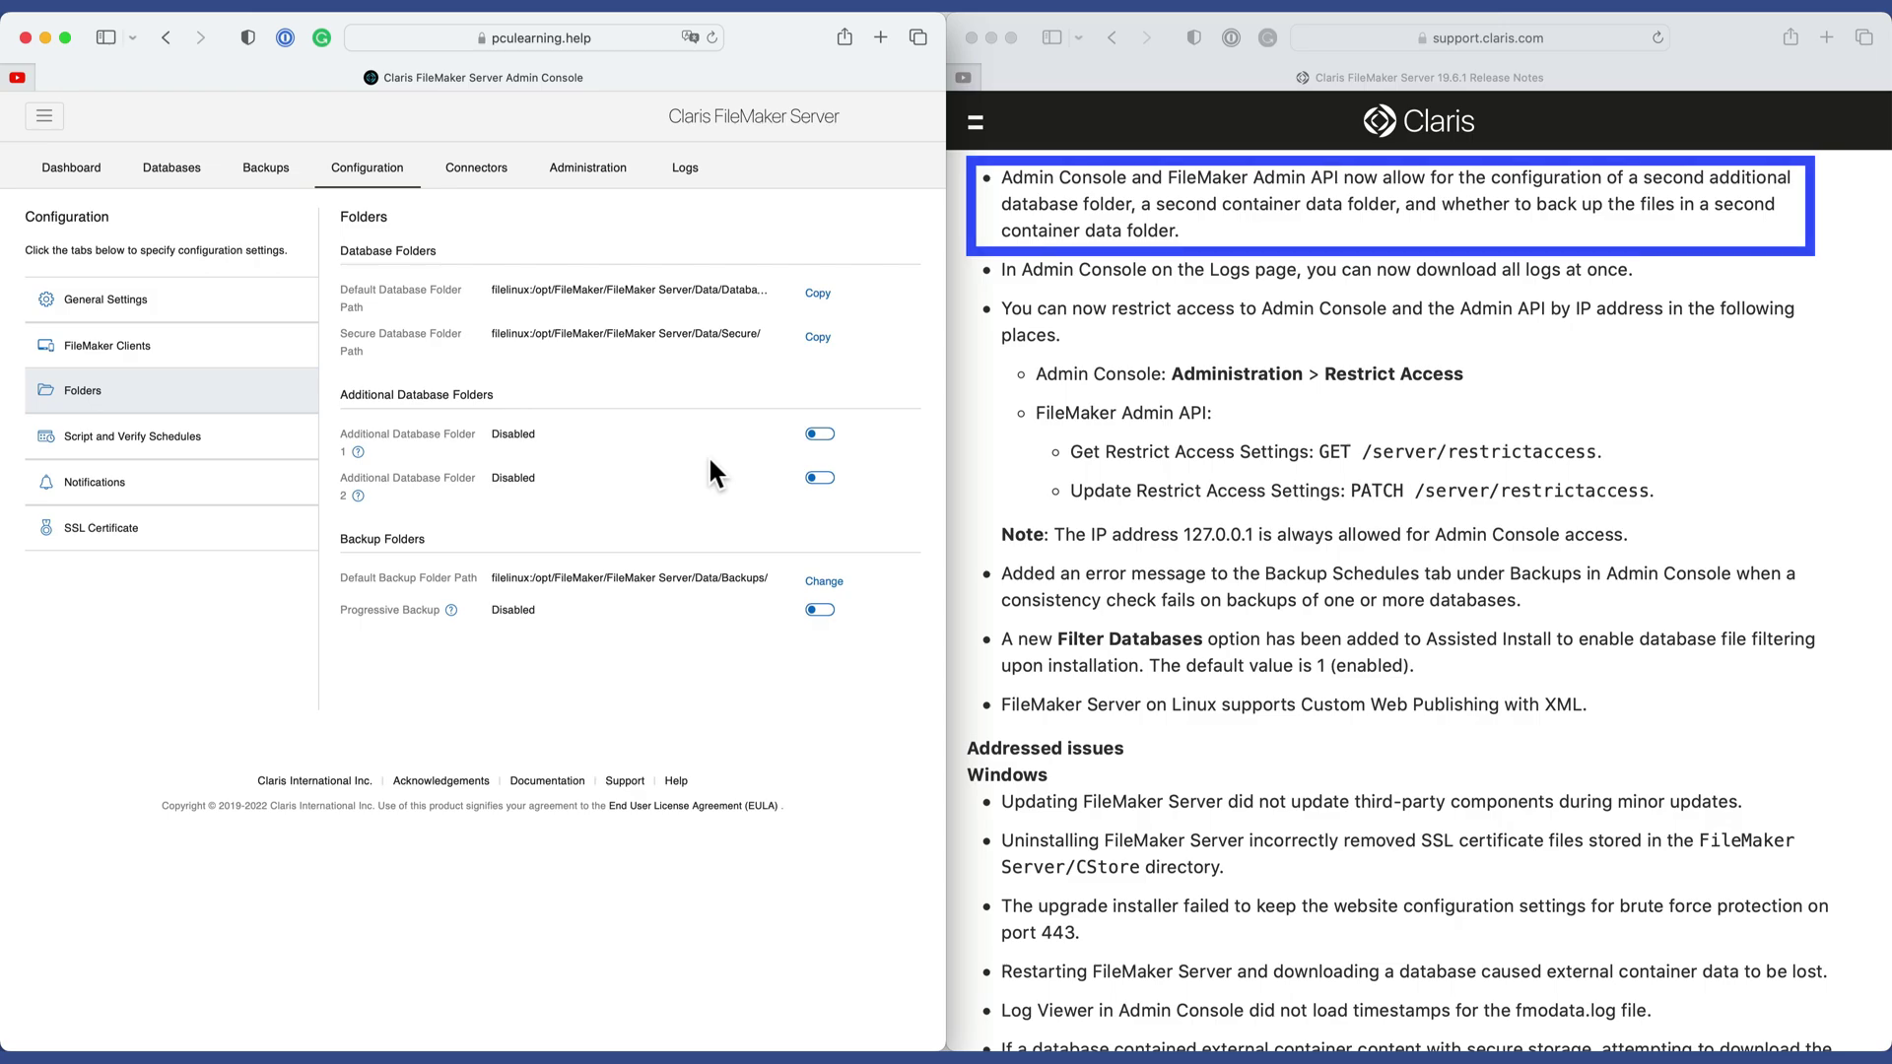
Scroll the release notes to the Backup Schedules item and open Administration > Restrict Access.
click(1371, 373)
scroll(1371, 372, down, 3)
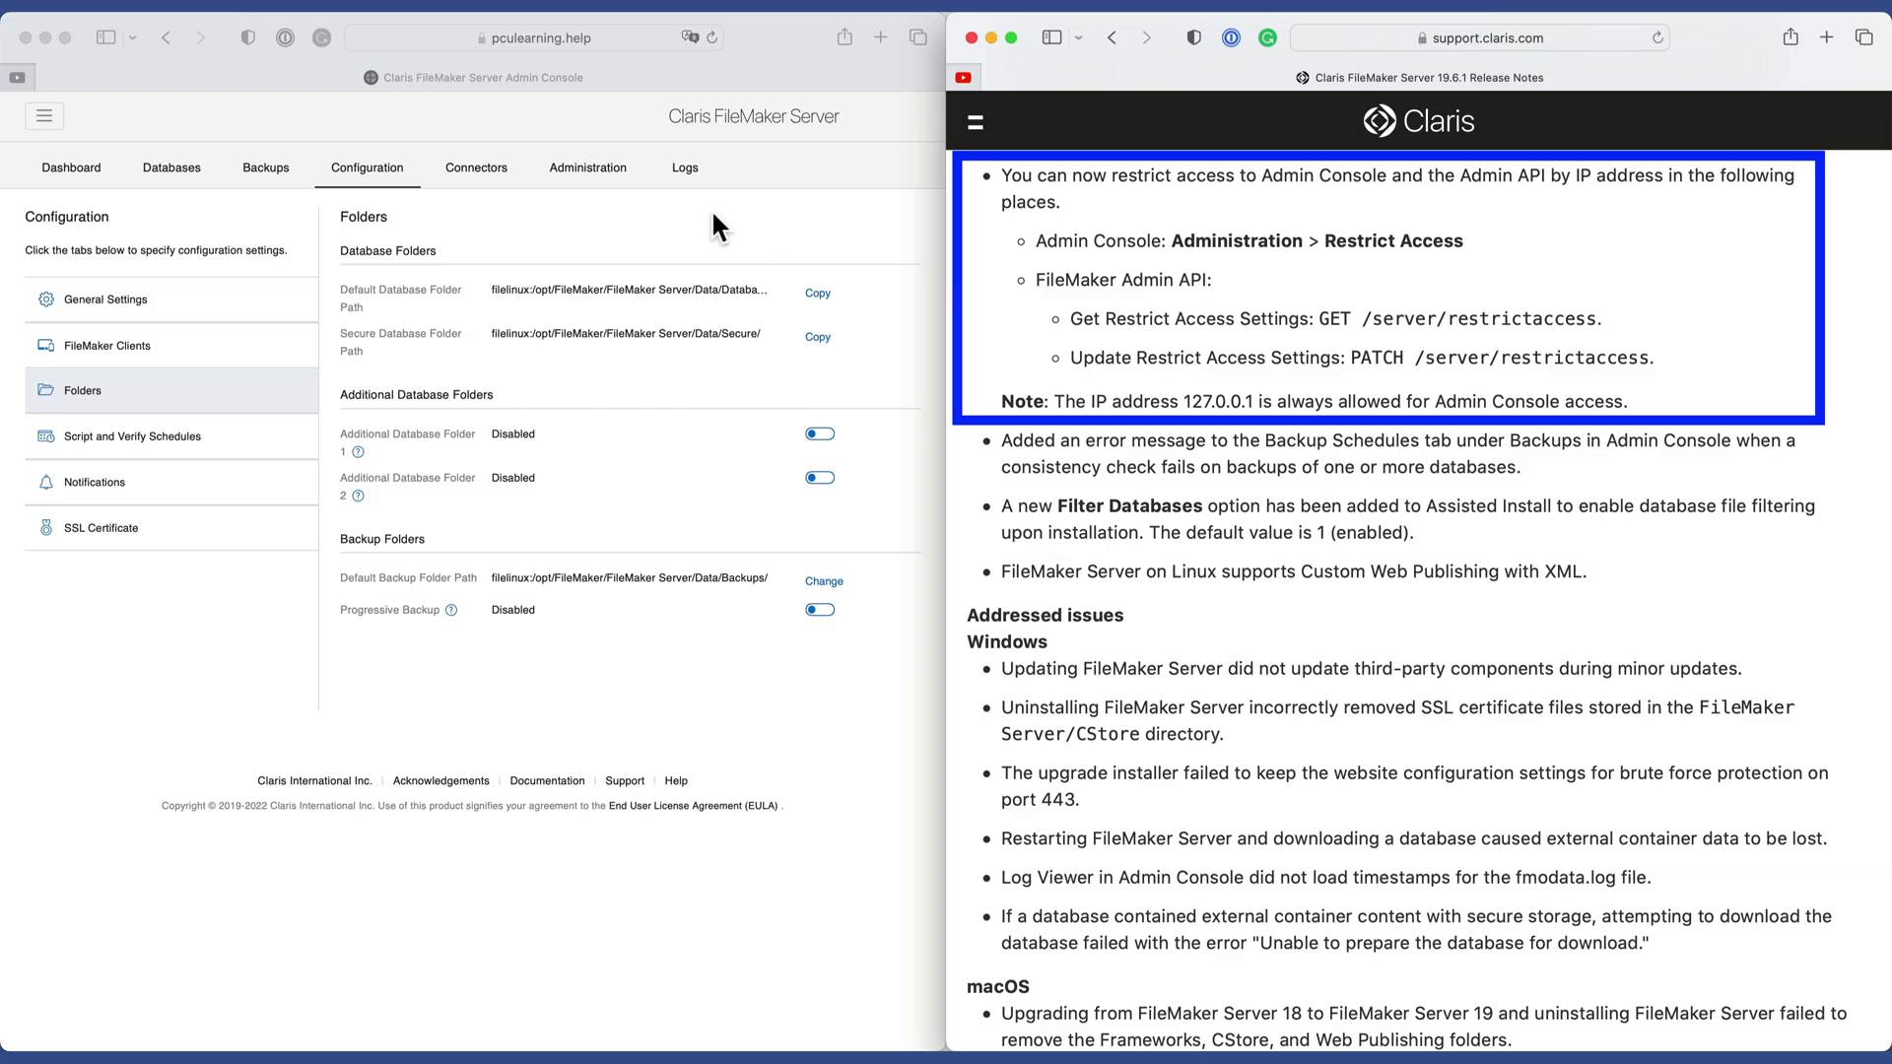
click(577, 173)
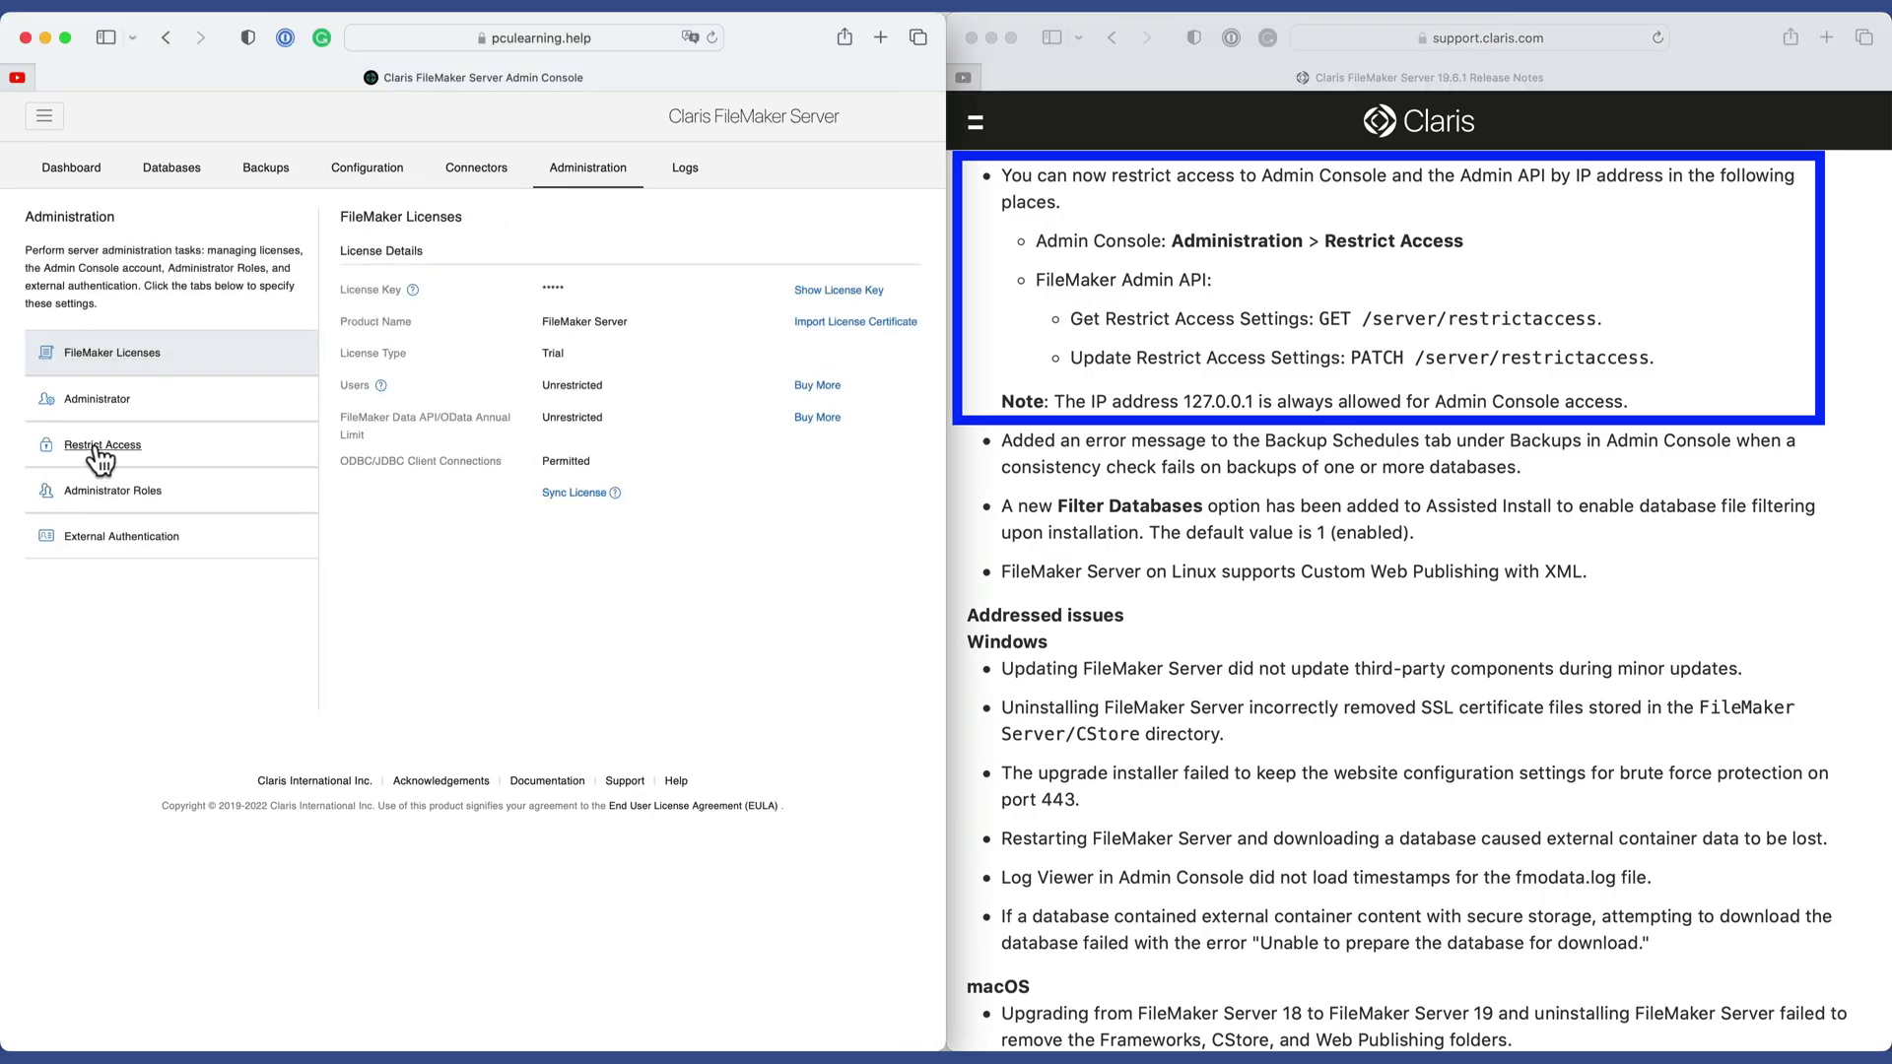
click(108, 451)
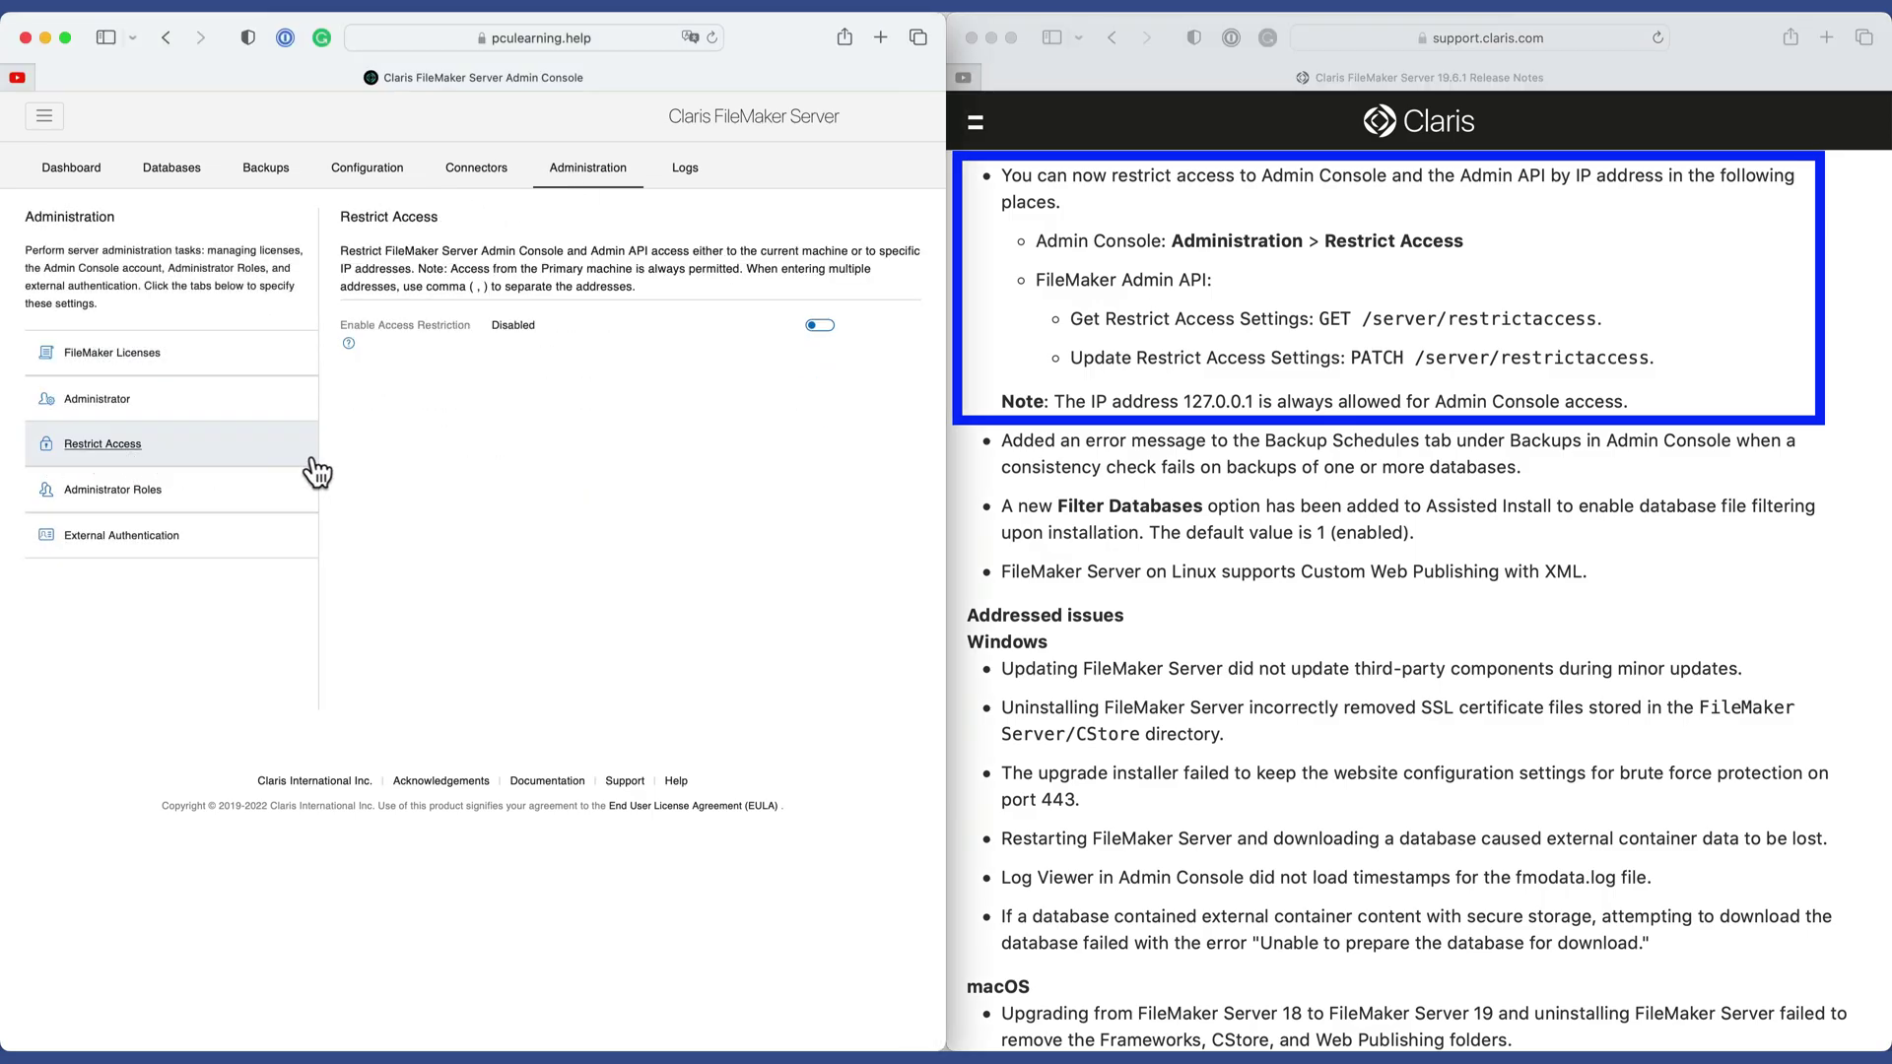
Enable Access Restriction and start editing the Allowed IP Addresses field.
click(820, 326)
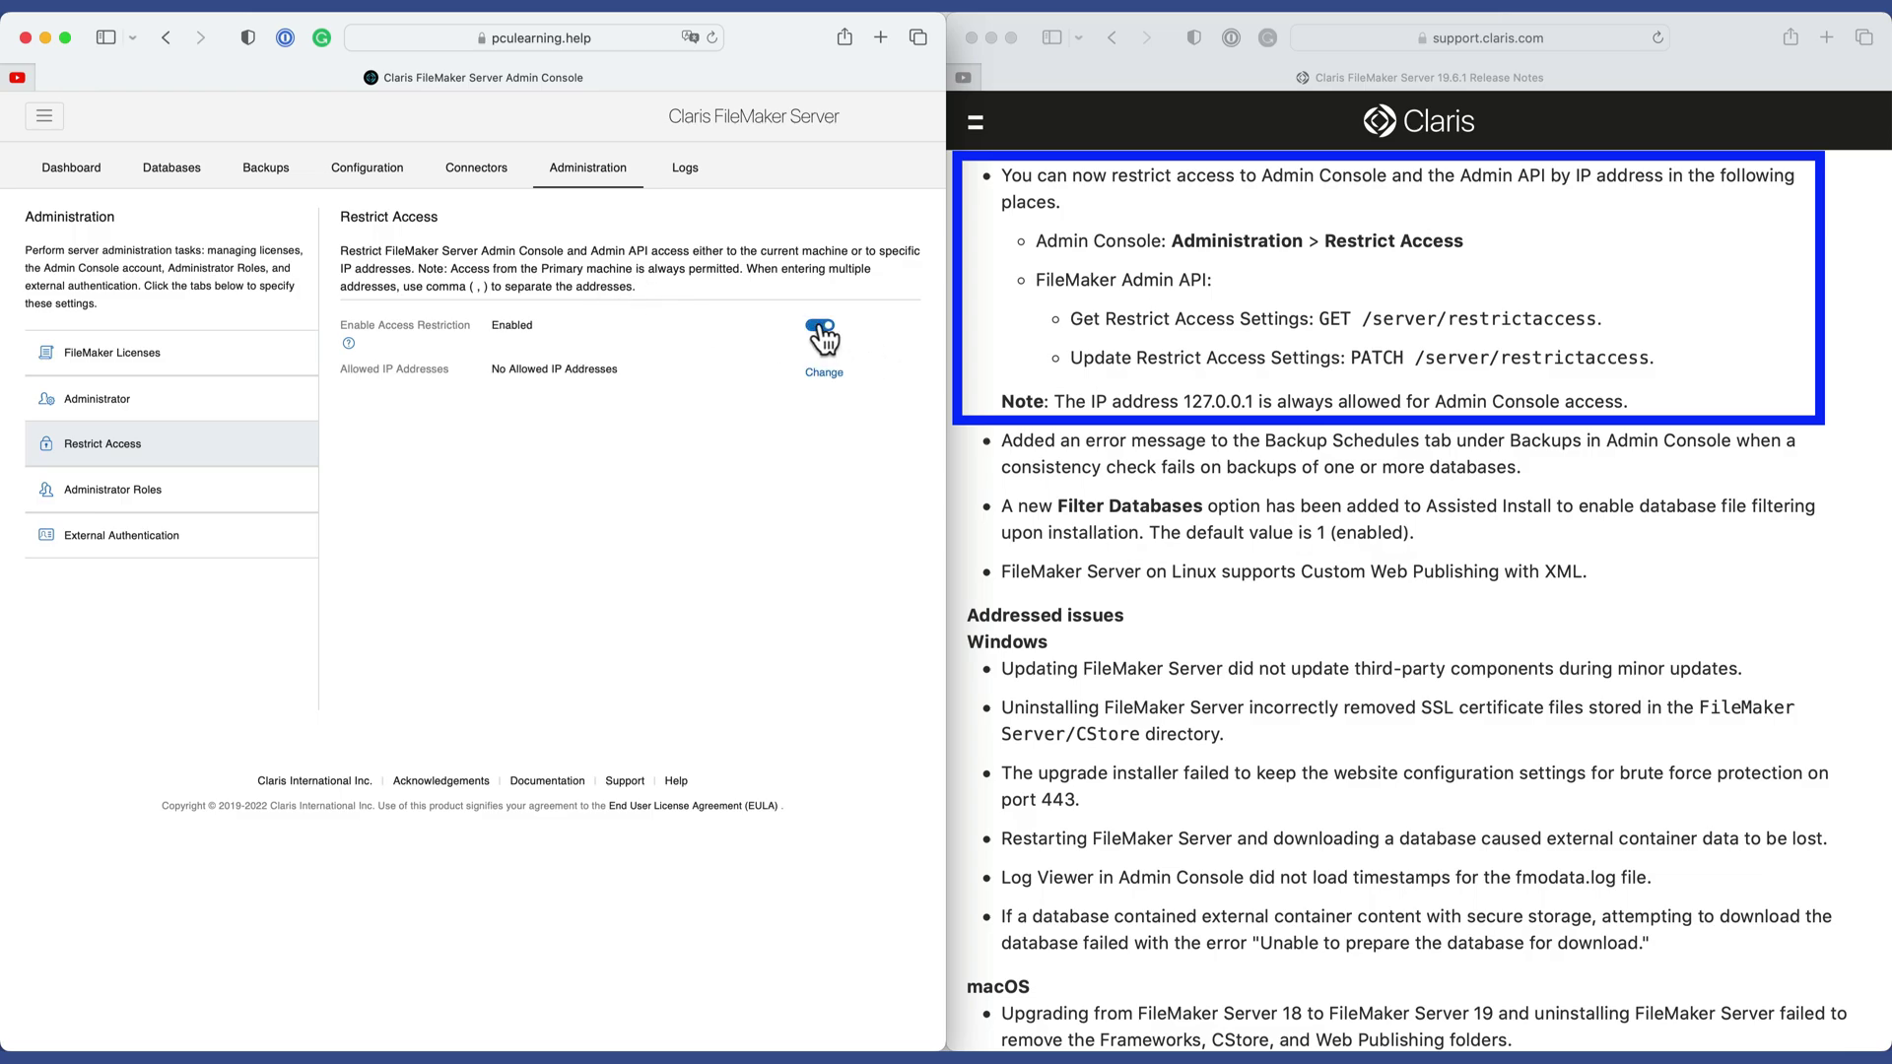
click(823, 373)
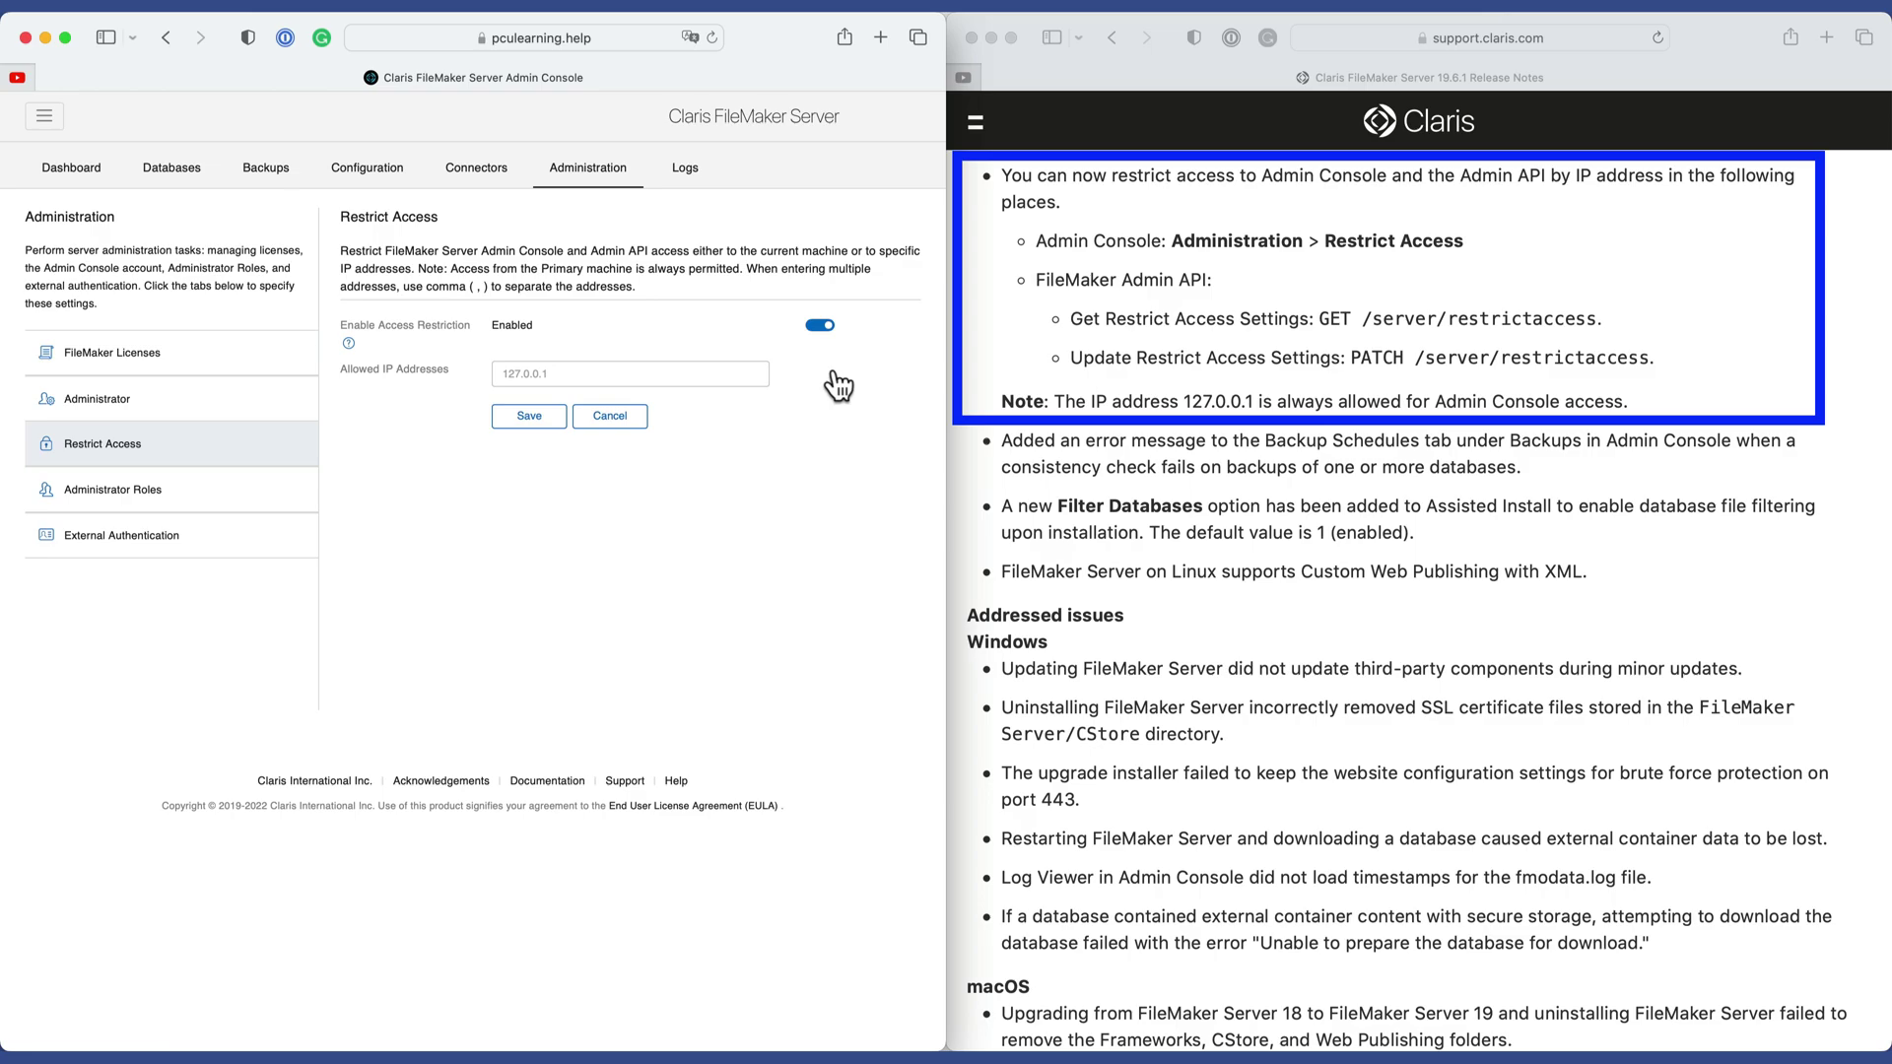
click(633, 378)
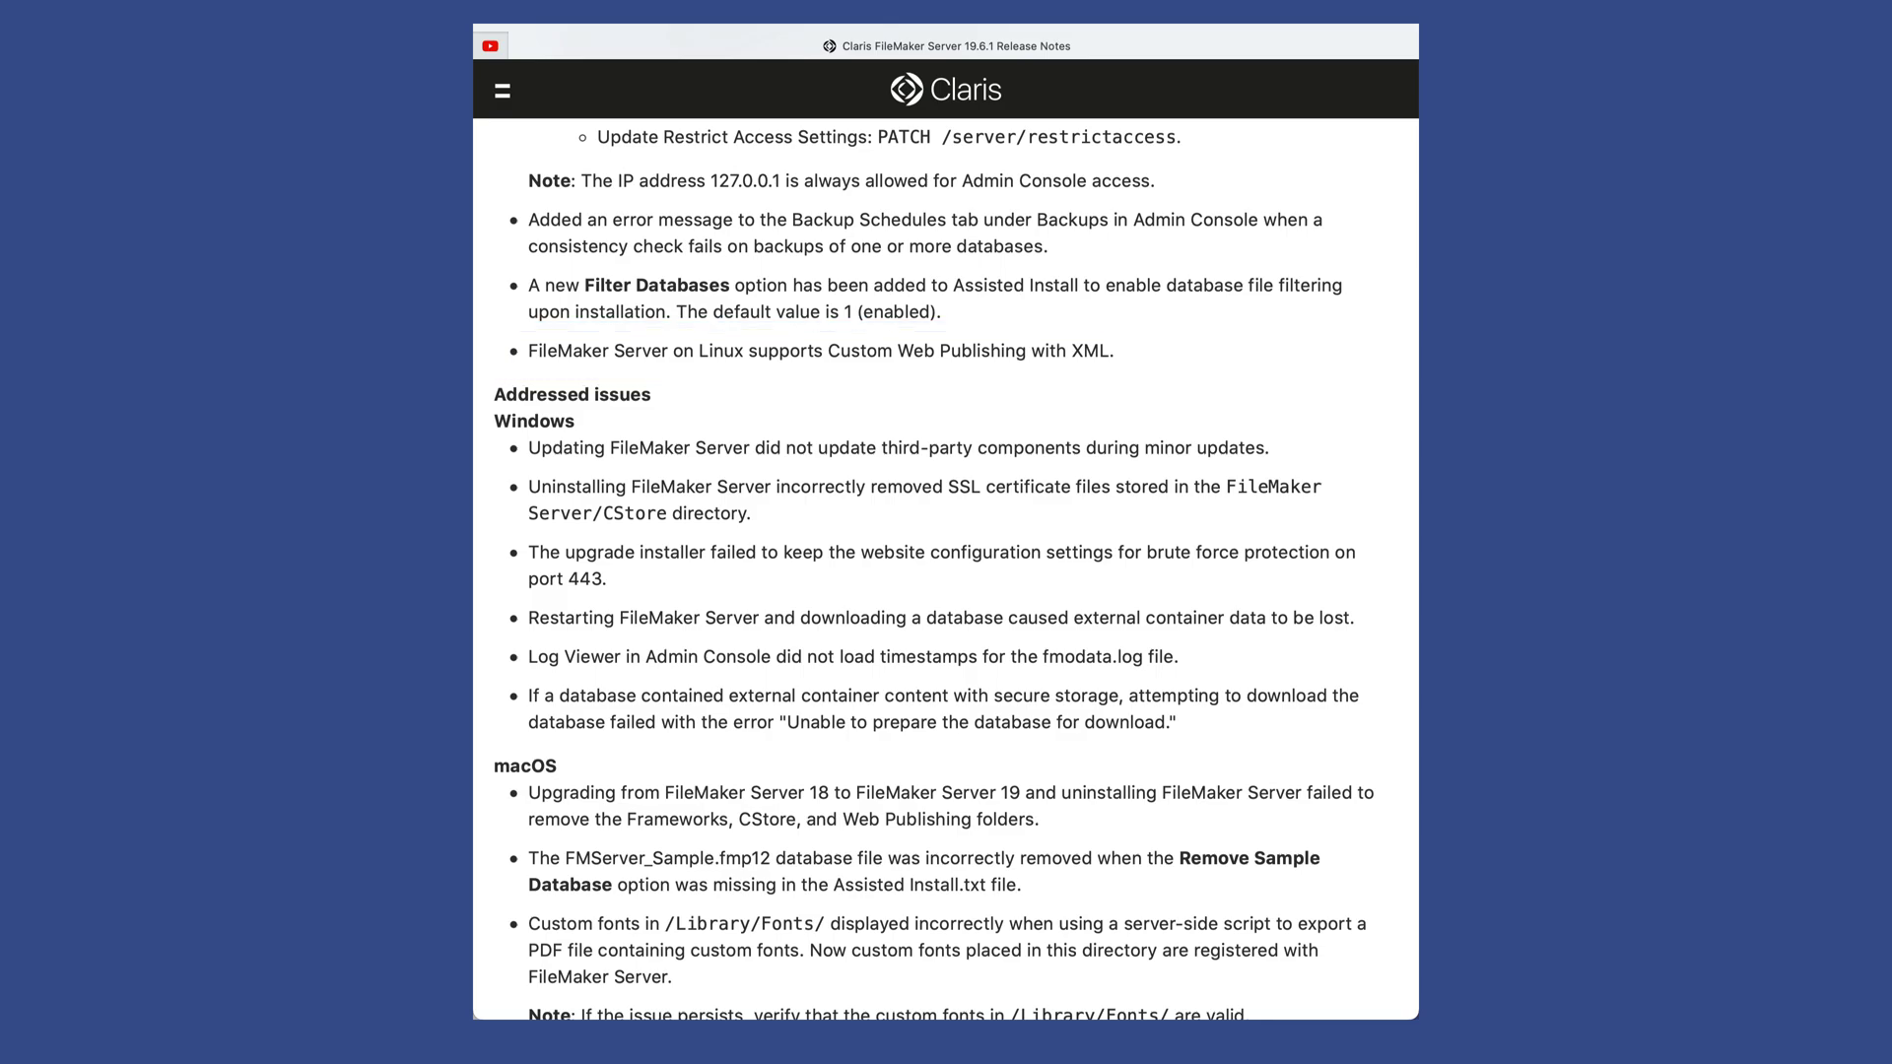
scroll(955, 367, down, 4)
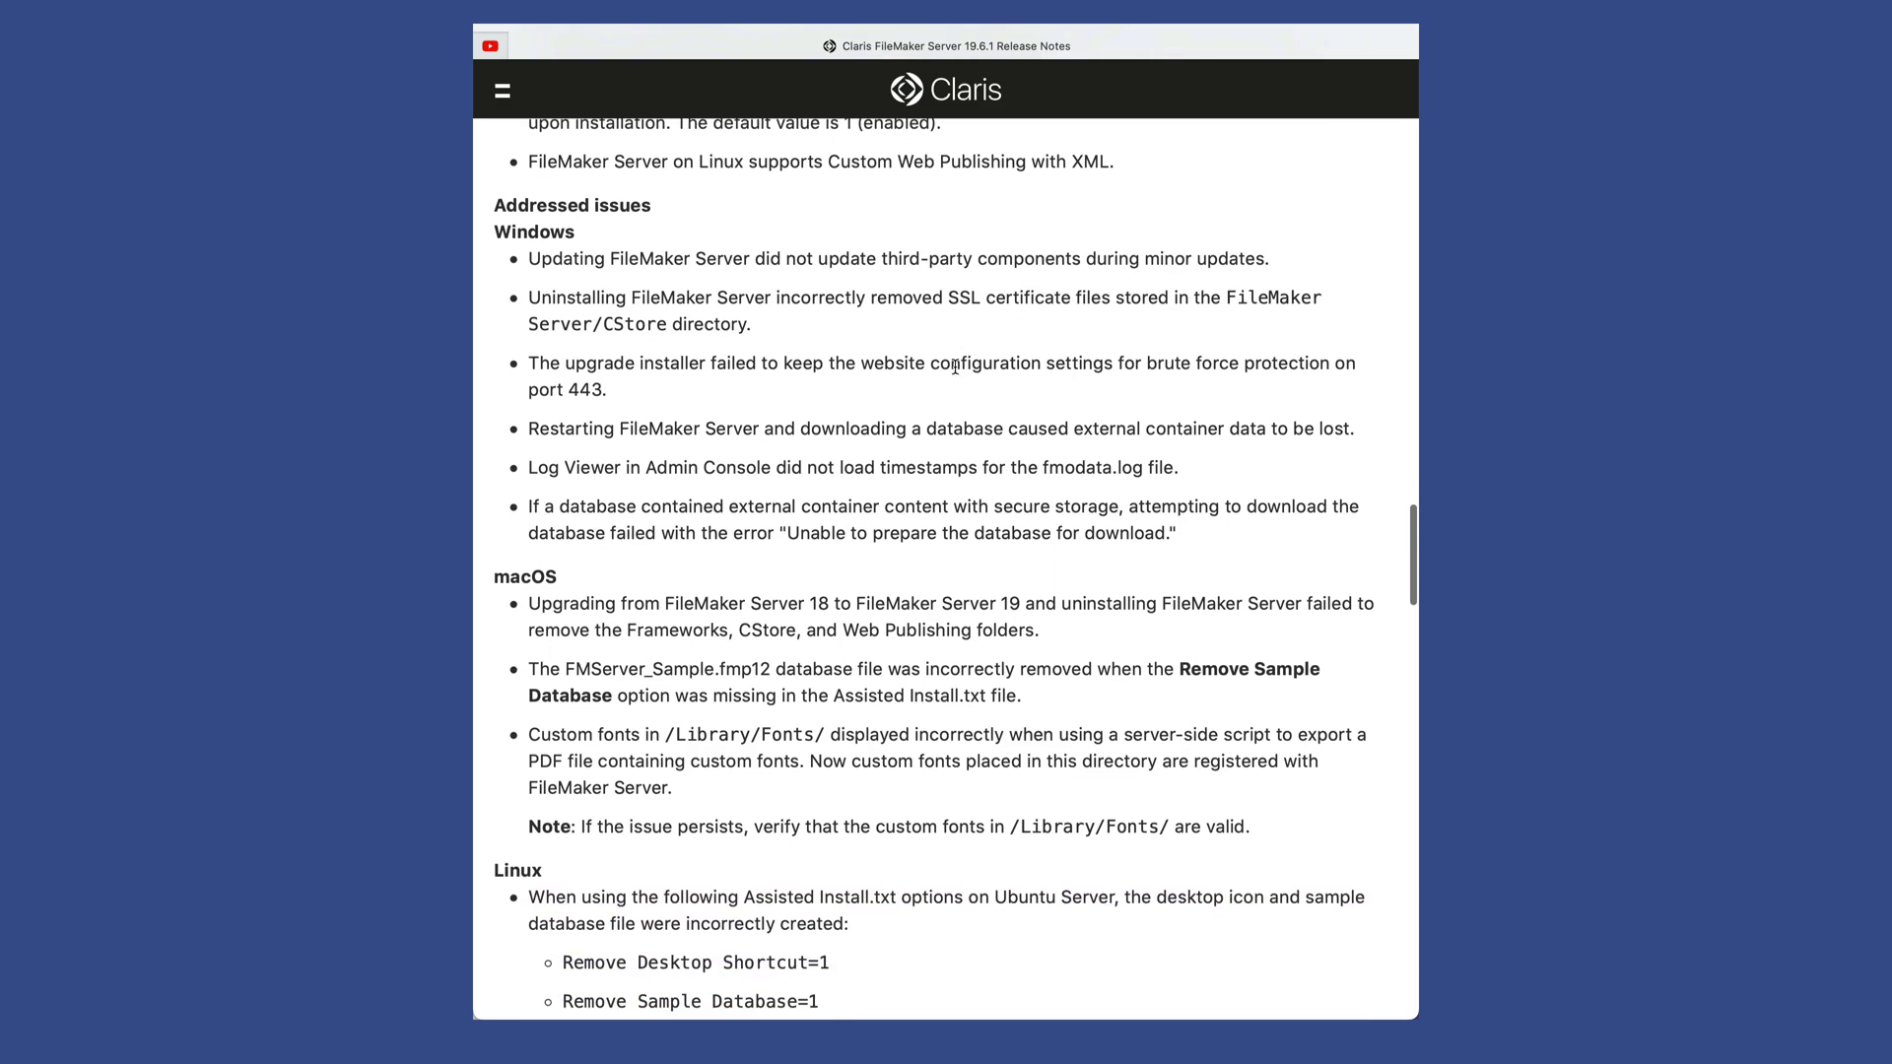
scroll(954, 367, down, 1)
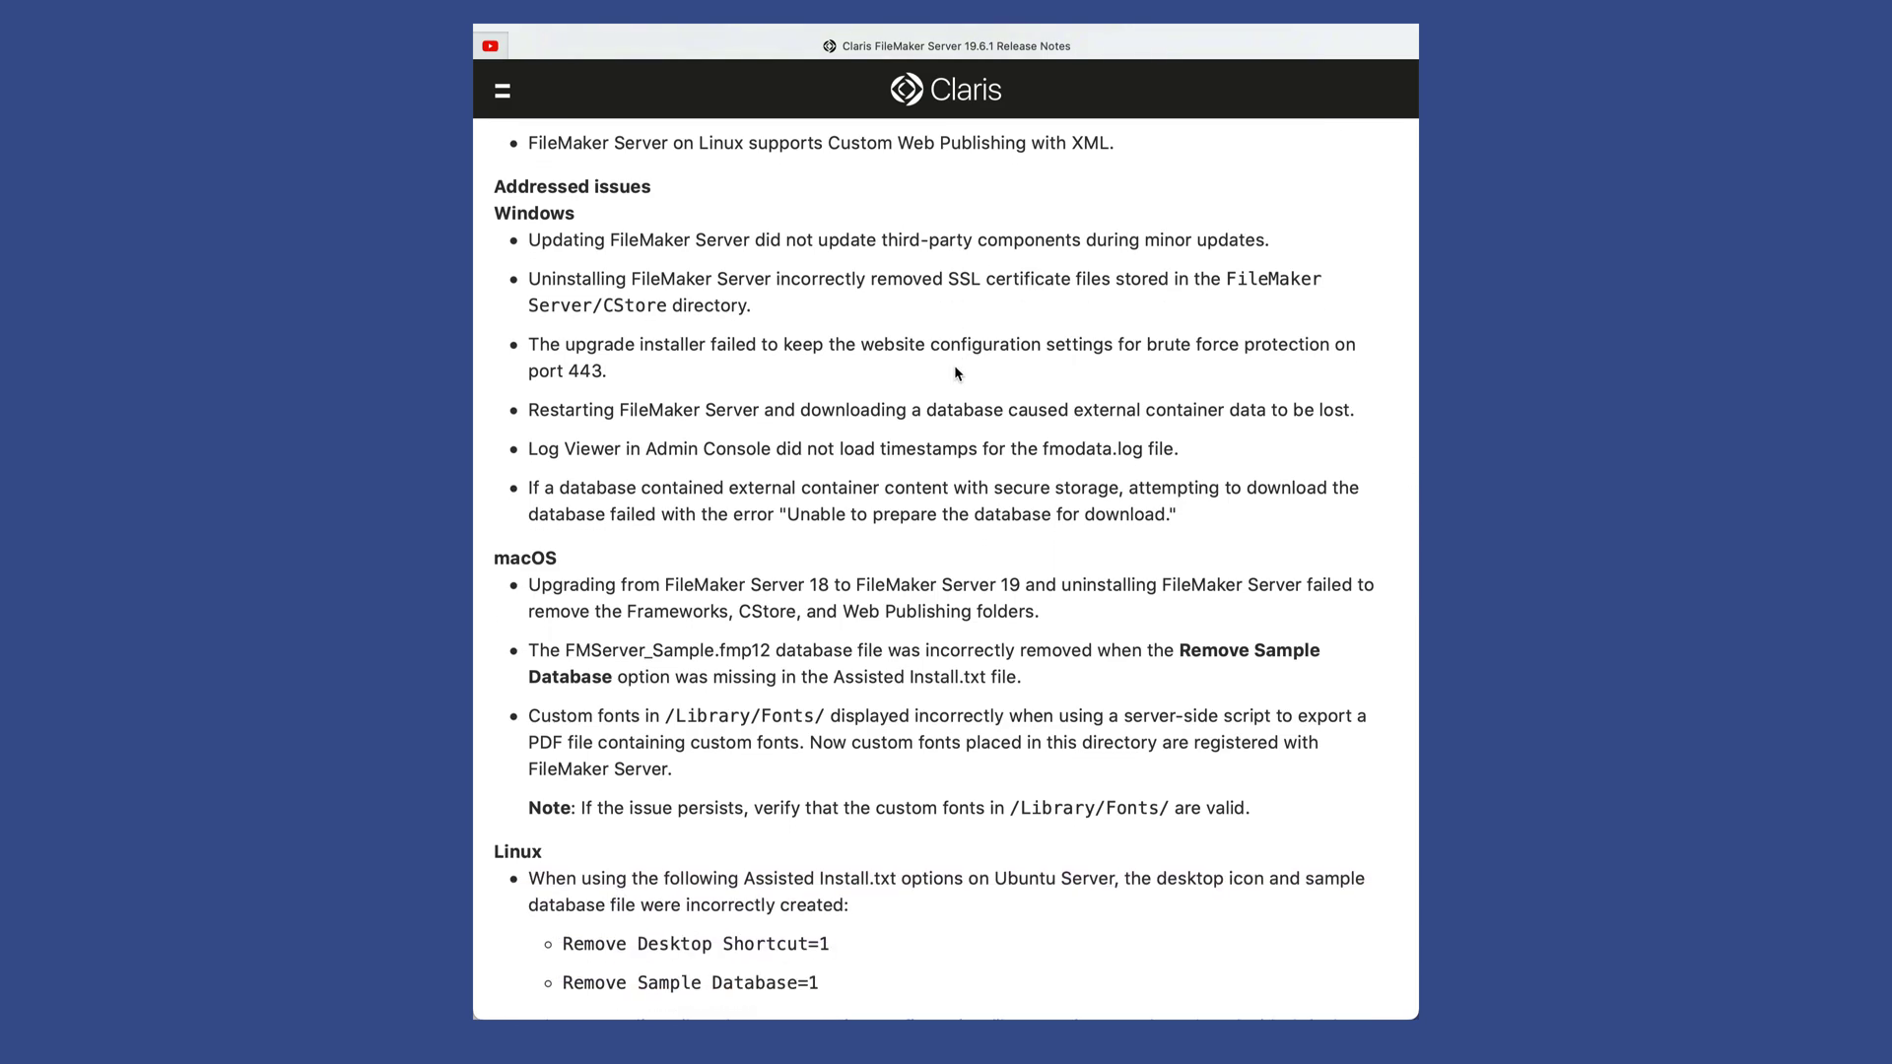
scroll(954, 370, down, 1)
scroll(946, 566, down, 9)
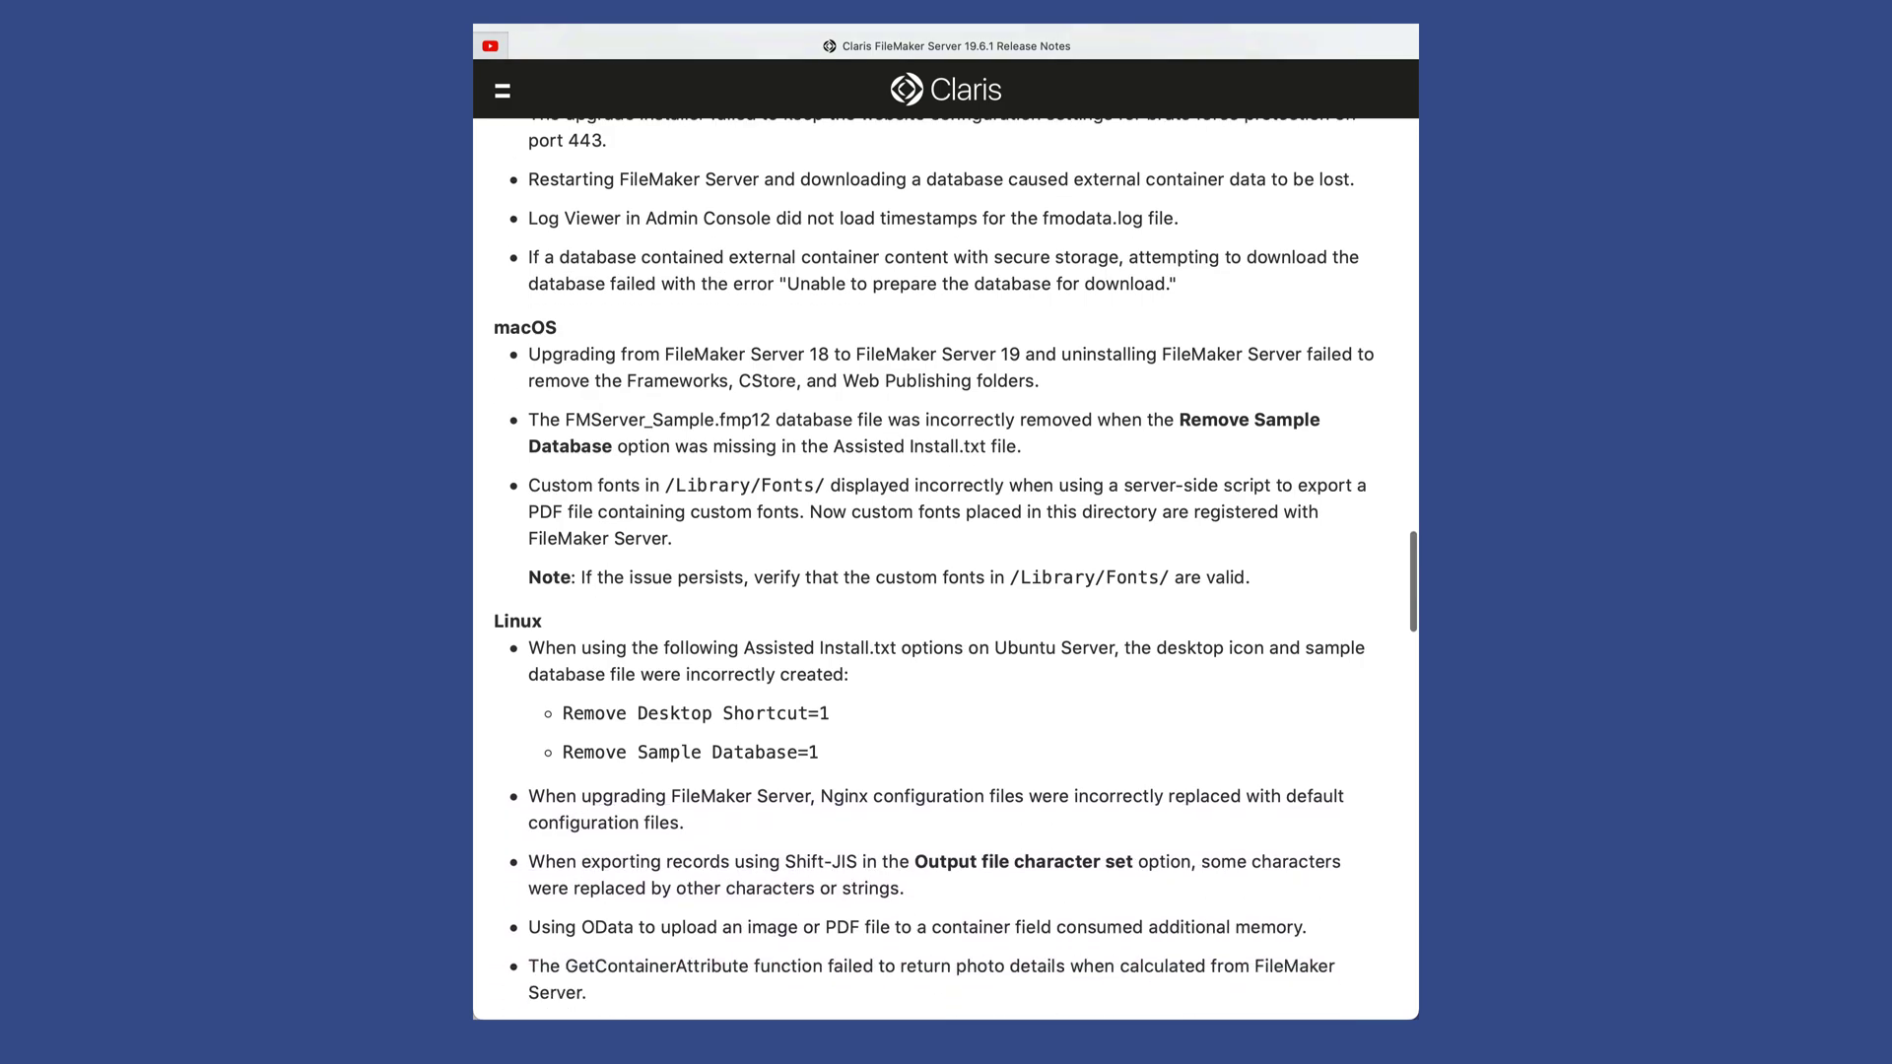
scroll(940, 568, down, 11)
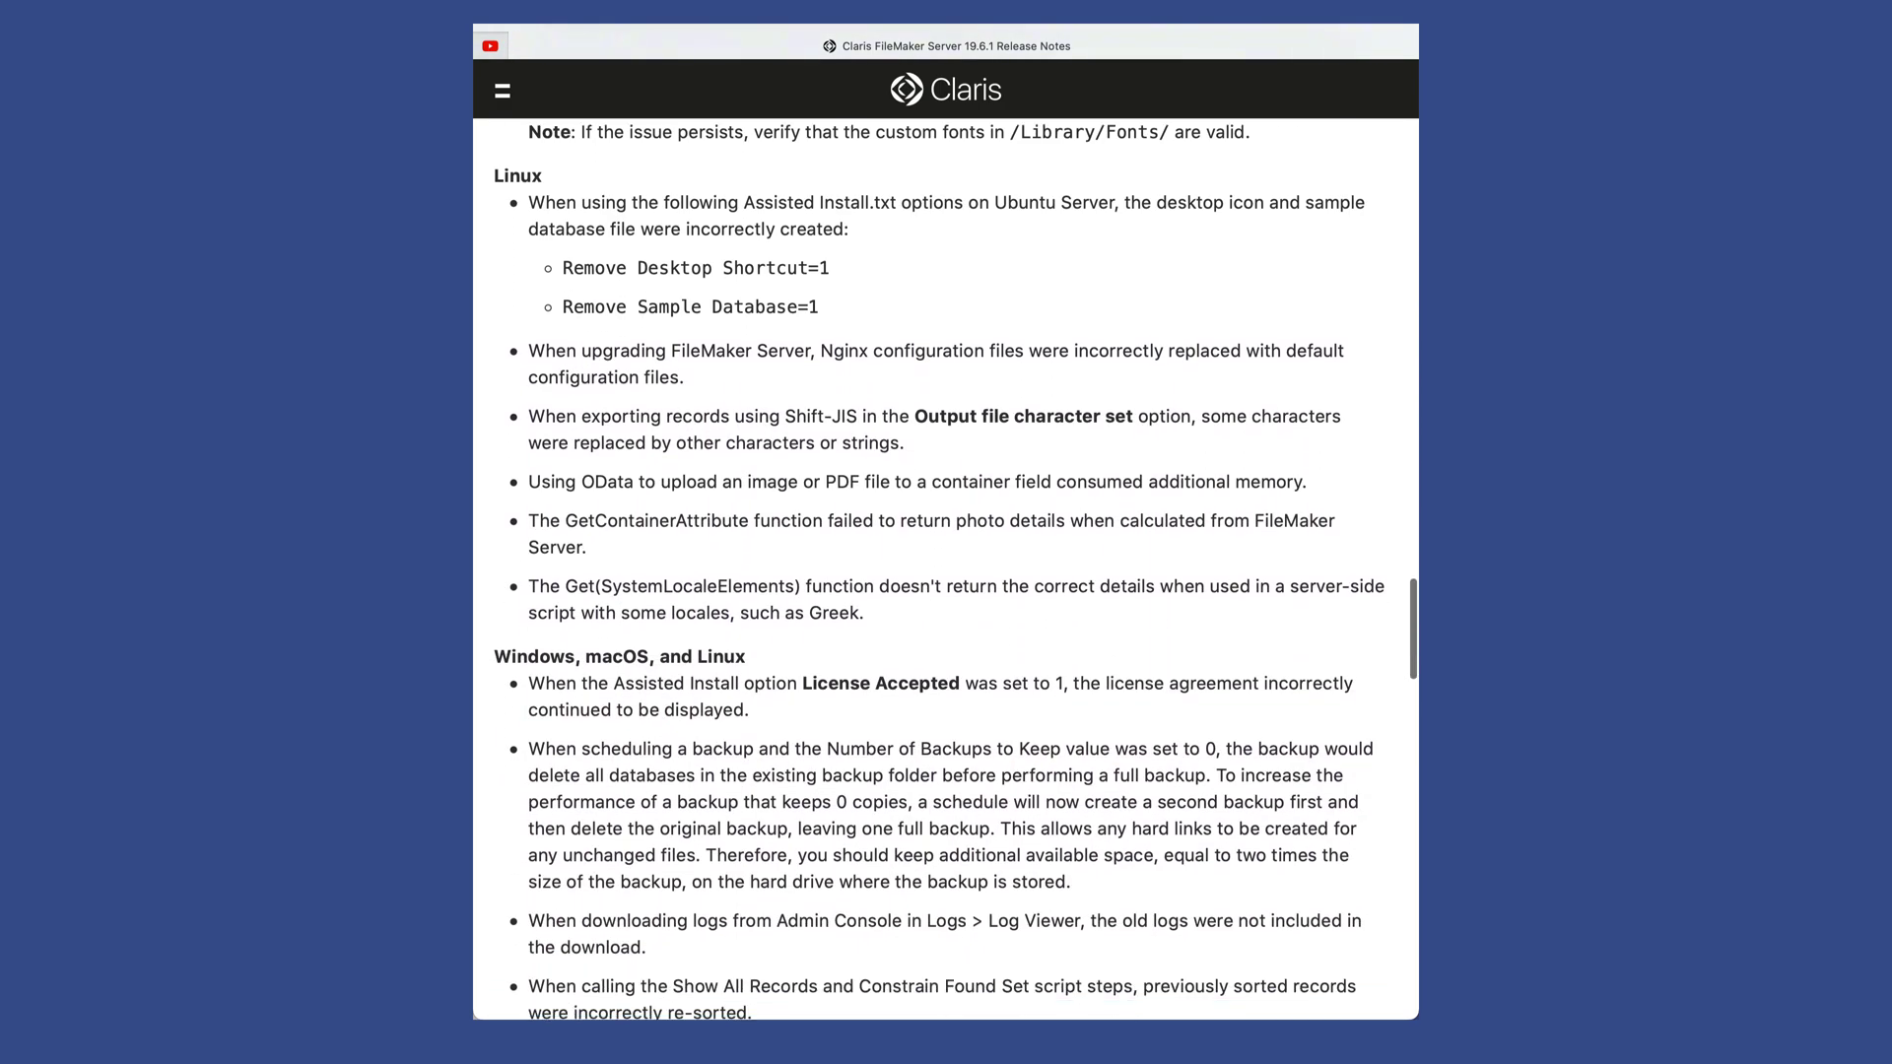
scroll(946, 568, down, 19)
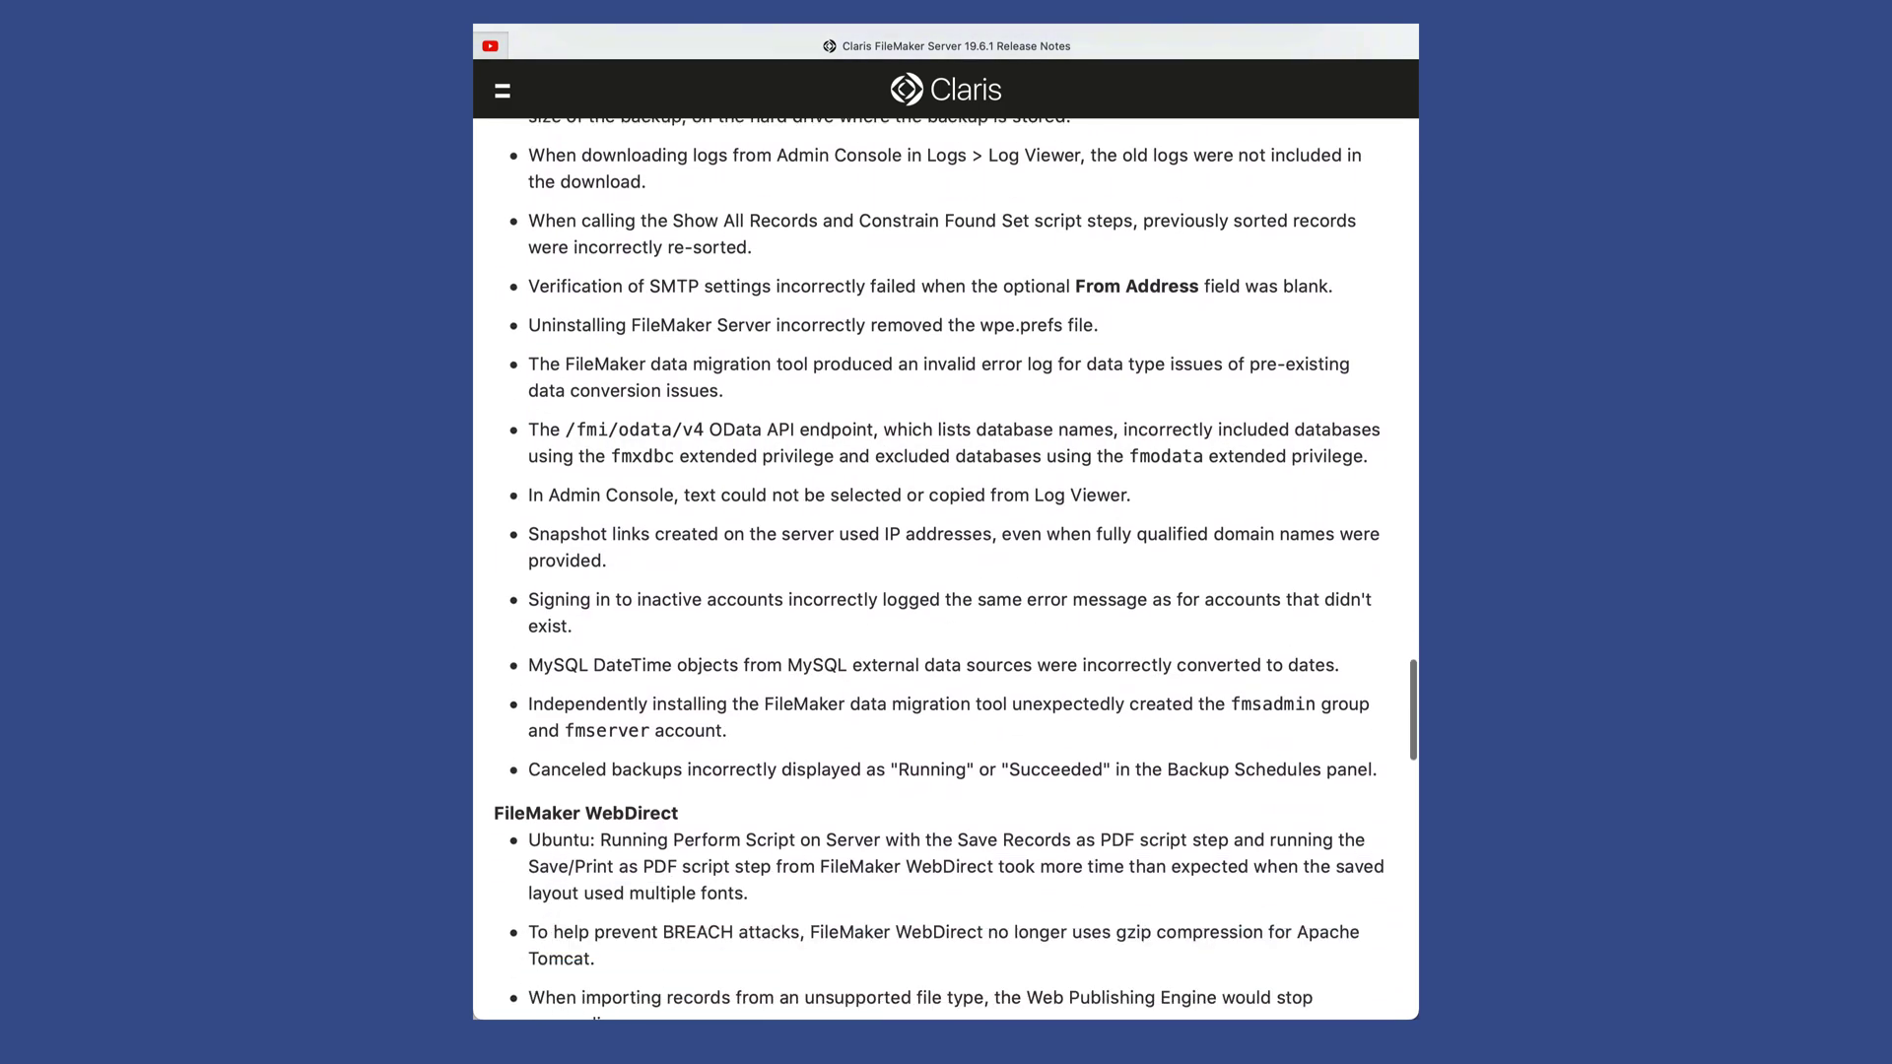
scroll(687, 481, down, 8)
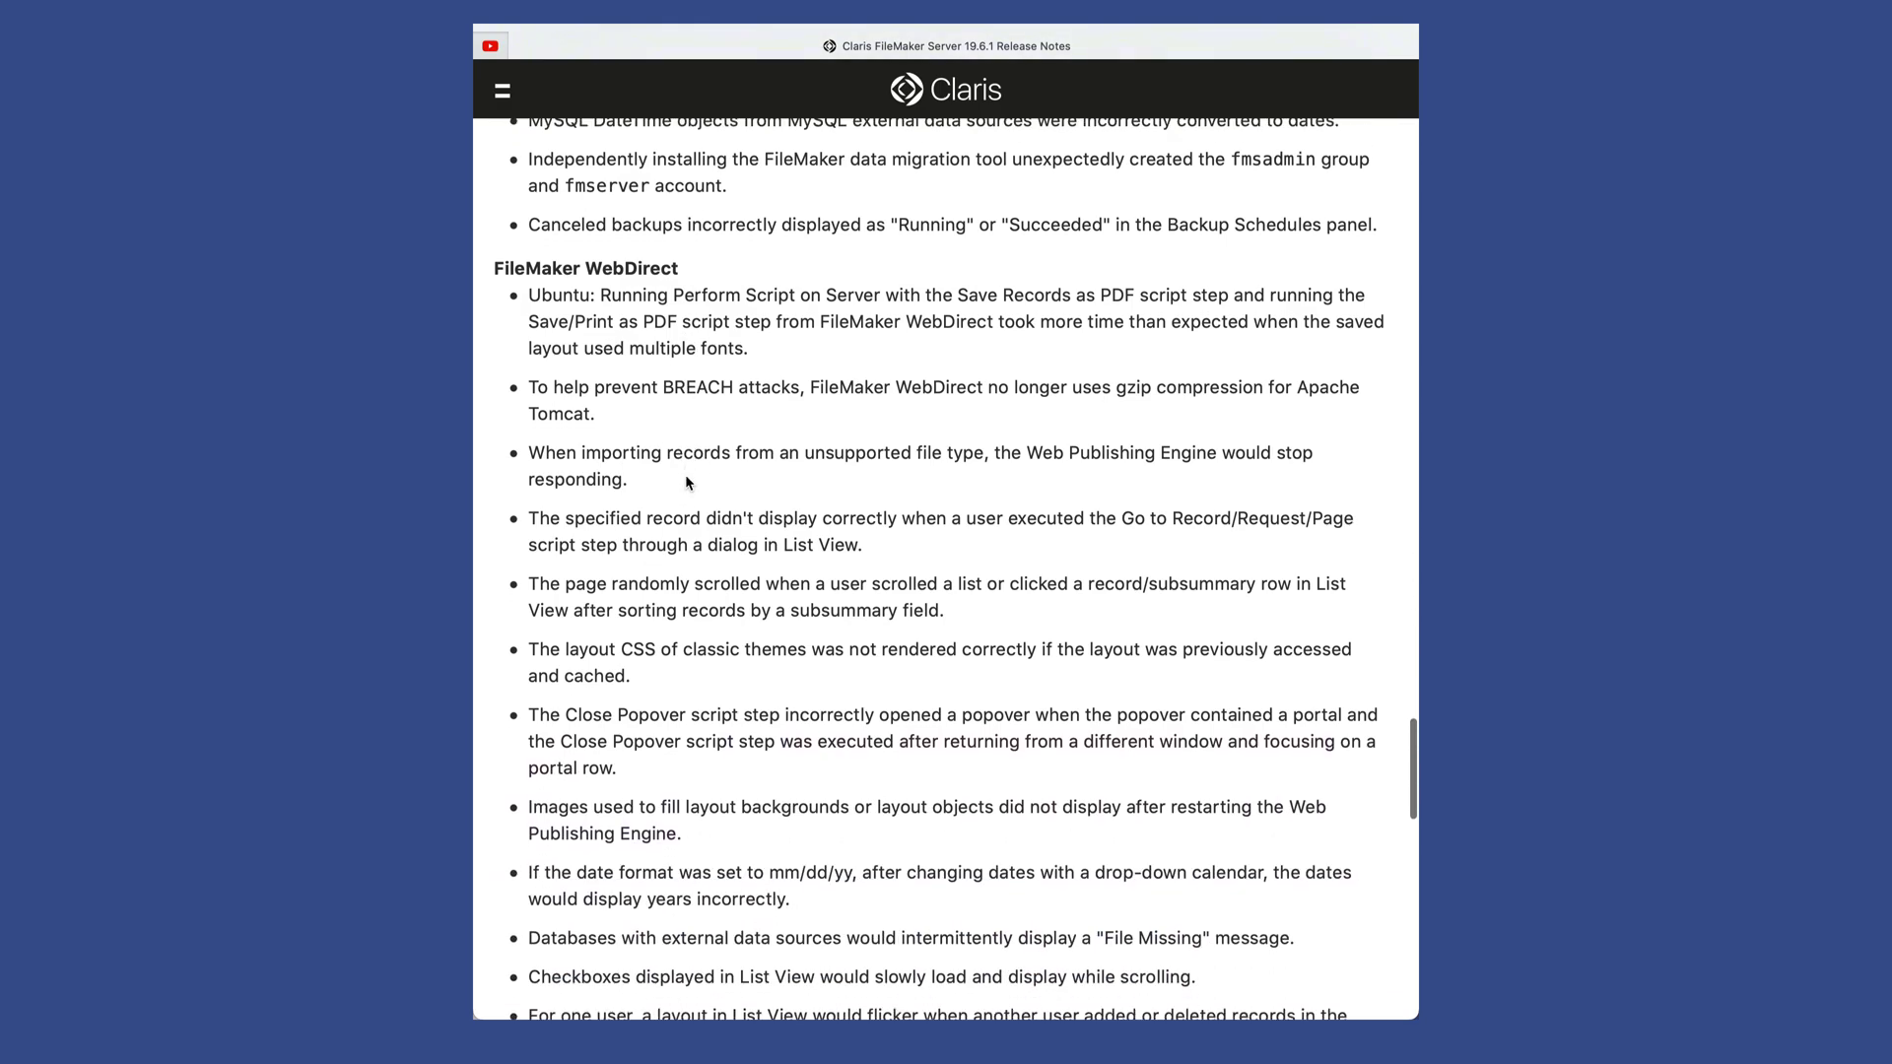
scroll(687, 481, down, 7)
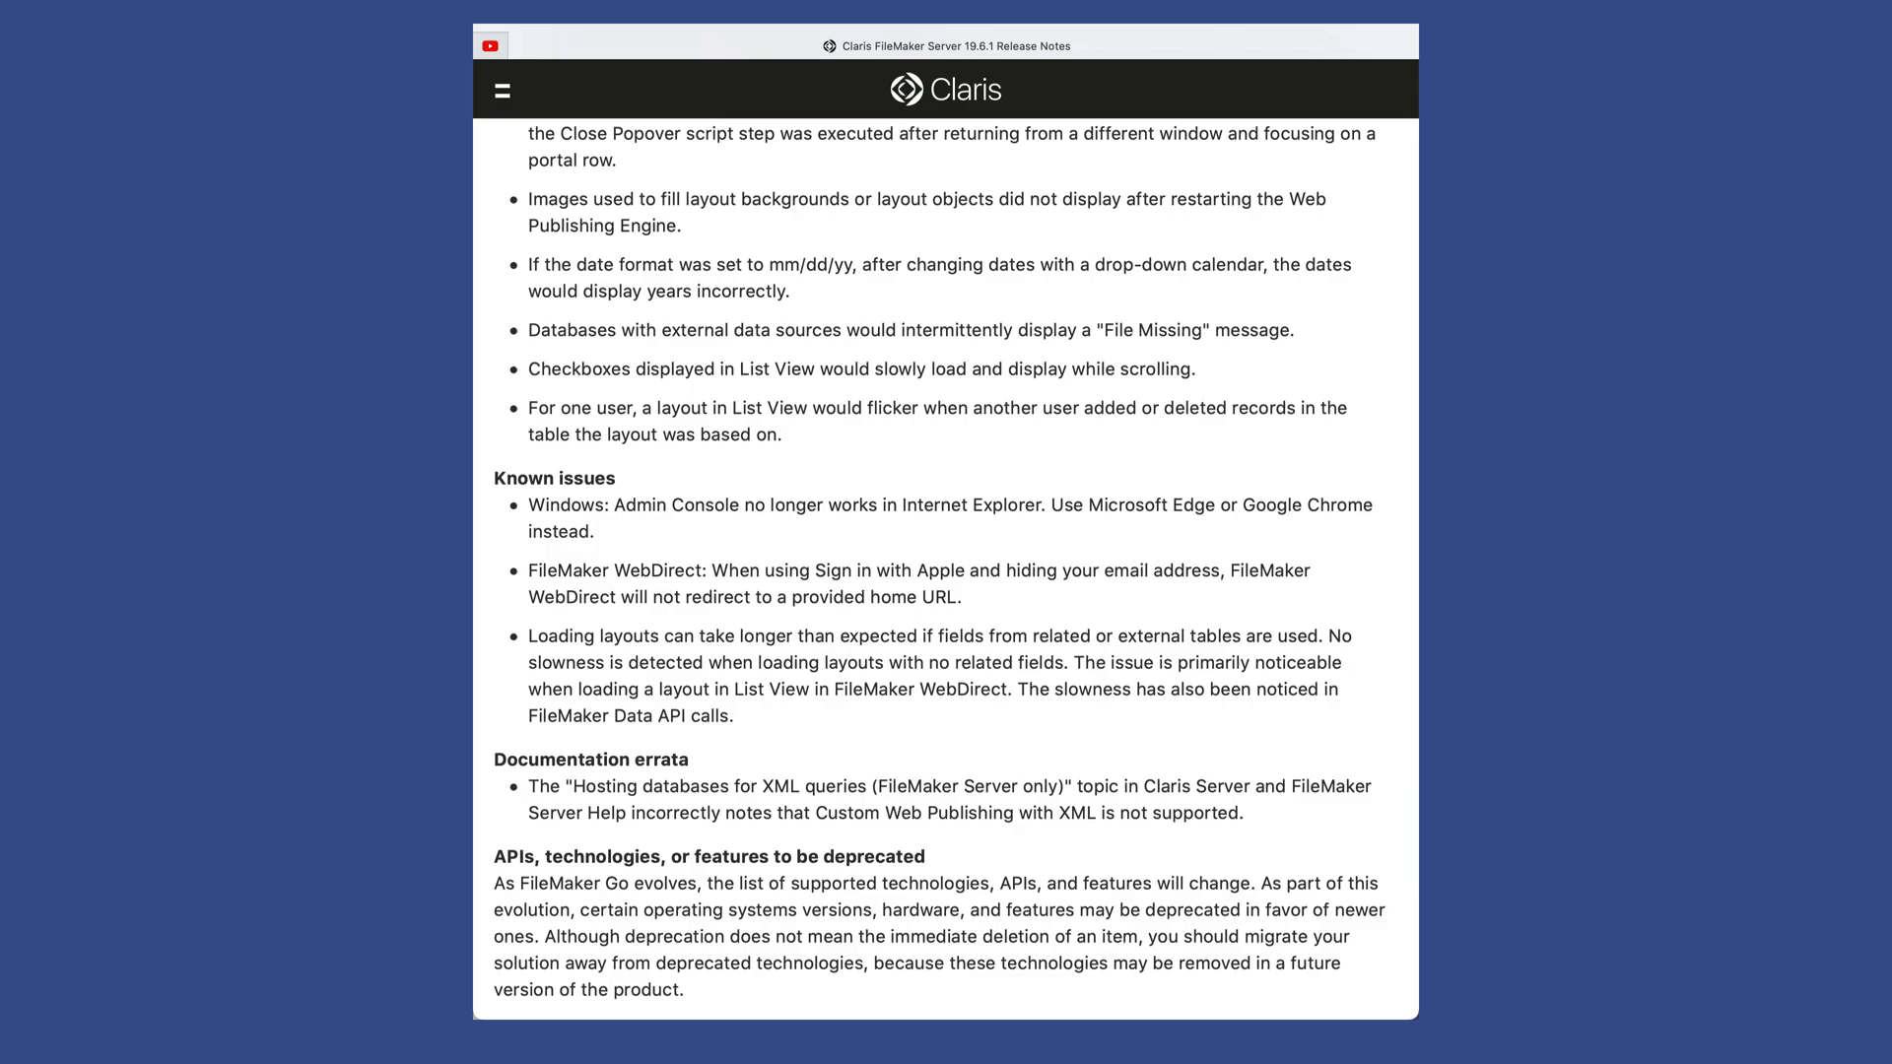
scroll(687, 481, down, 6)
scroll(686, 480, up, 20)
scroll(946, 569, up, 20)
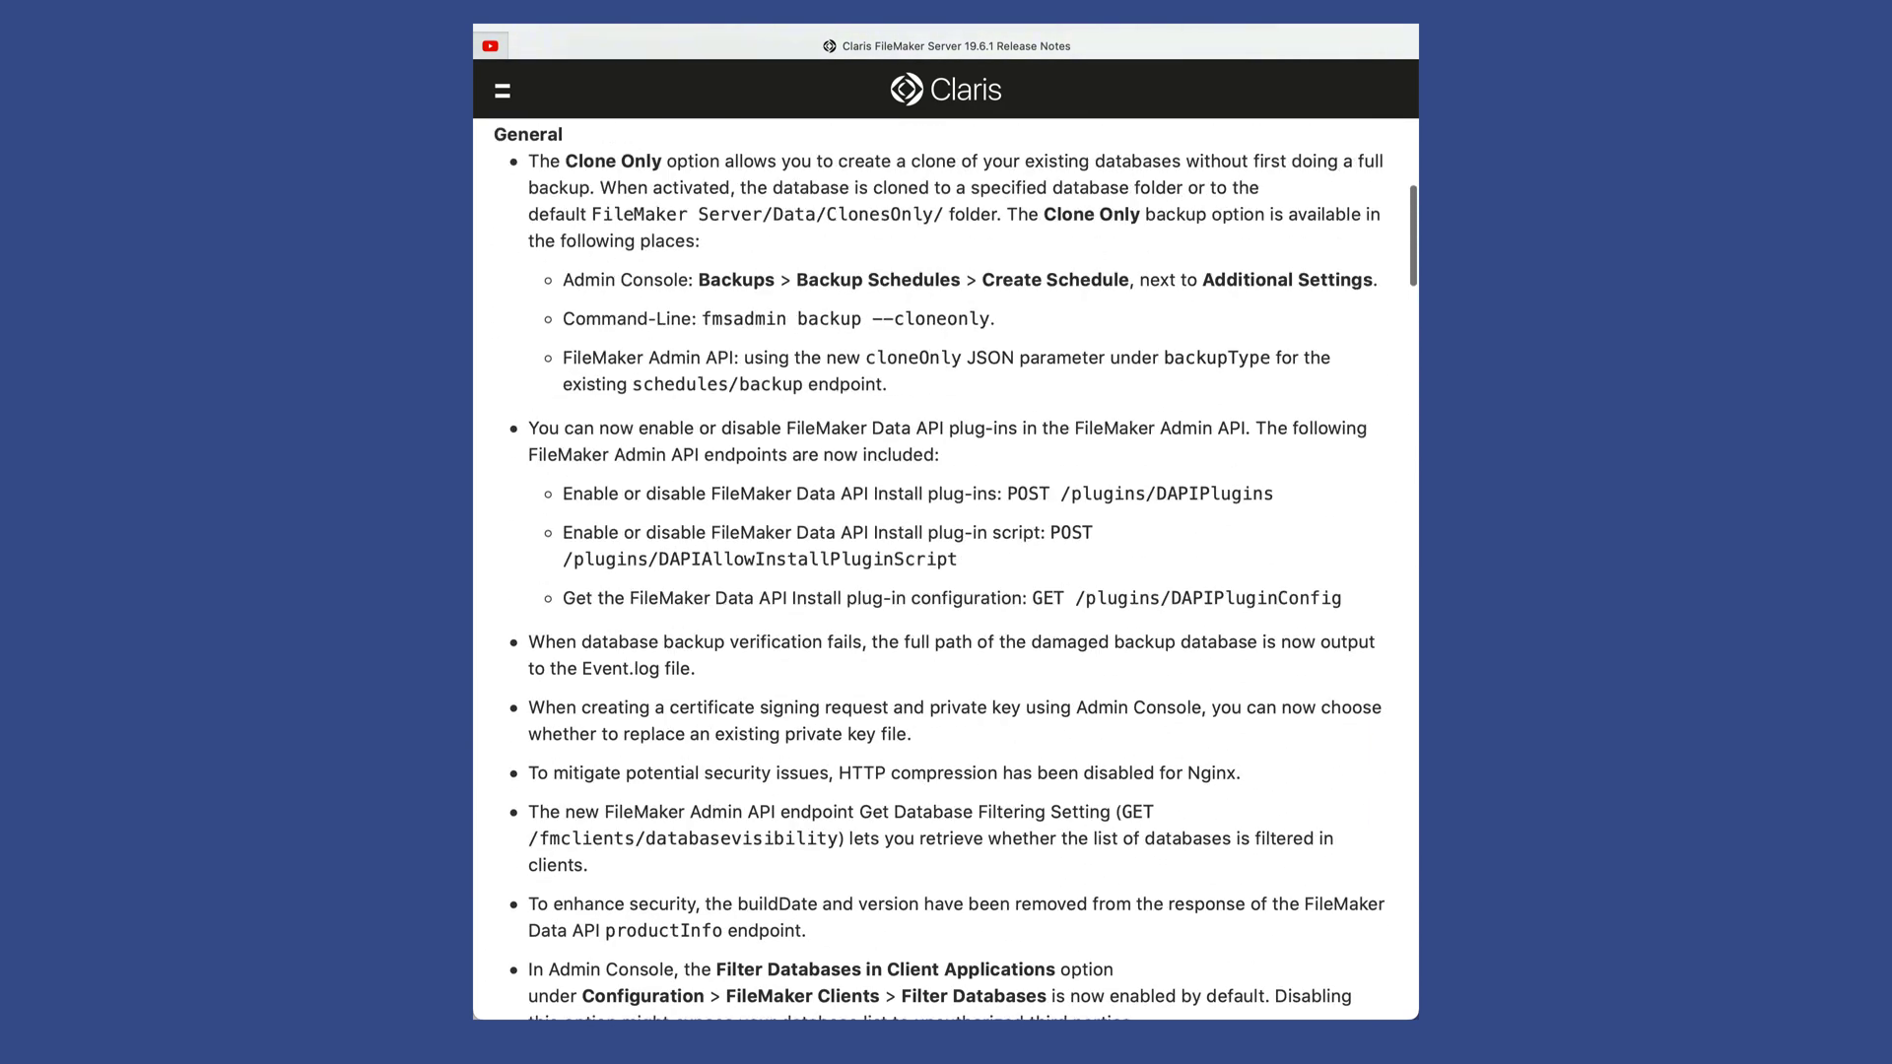
scroll(946, 569, up, 5)
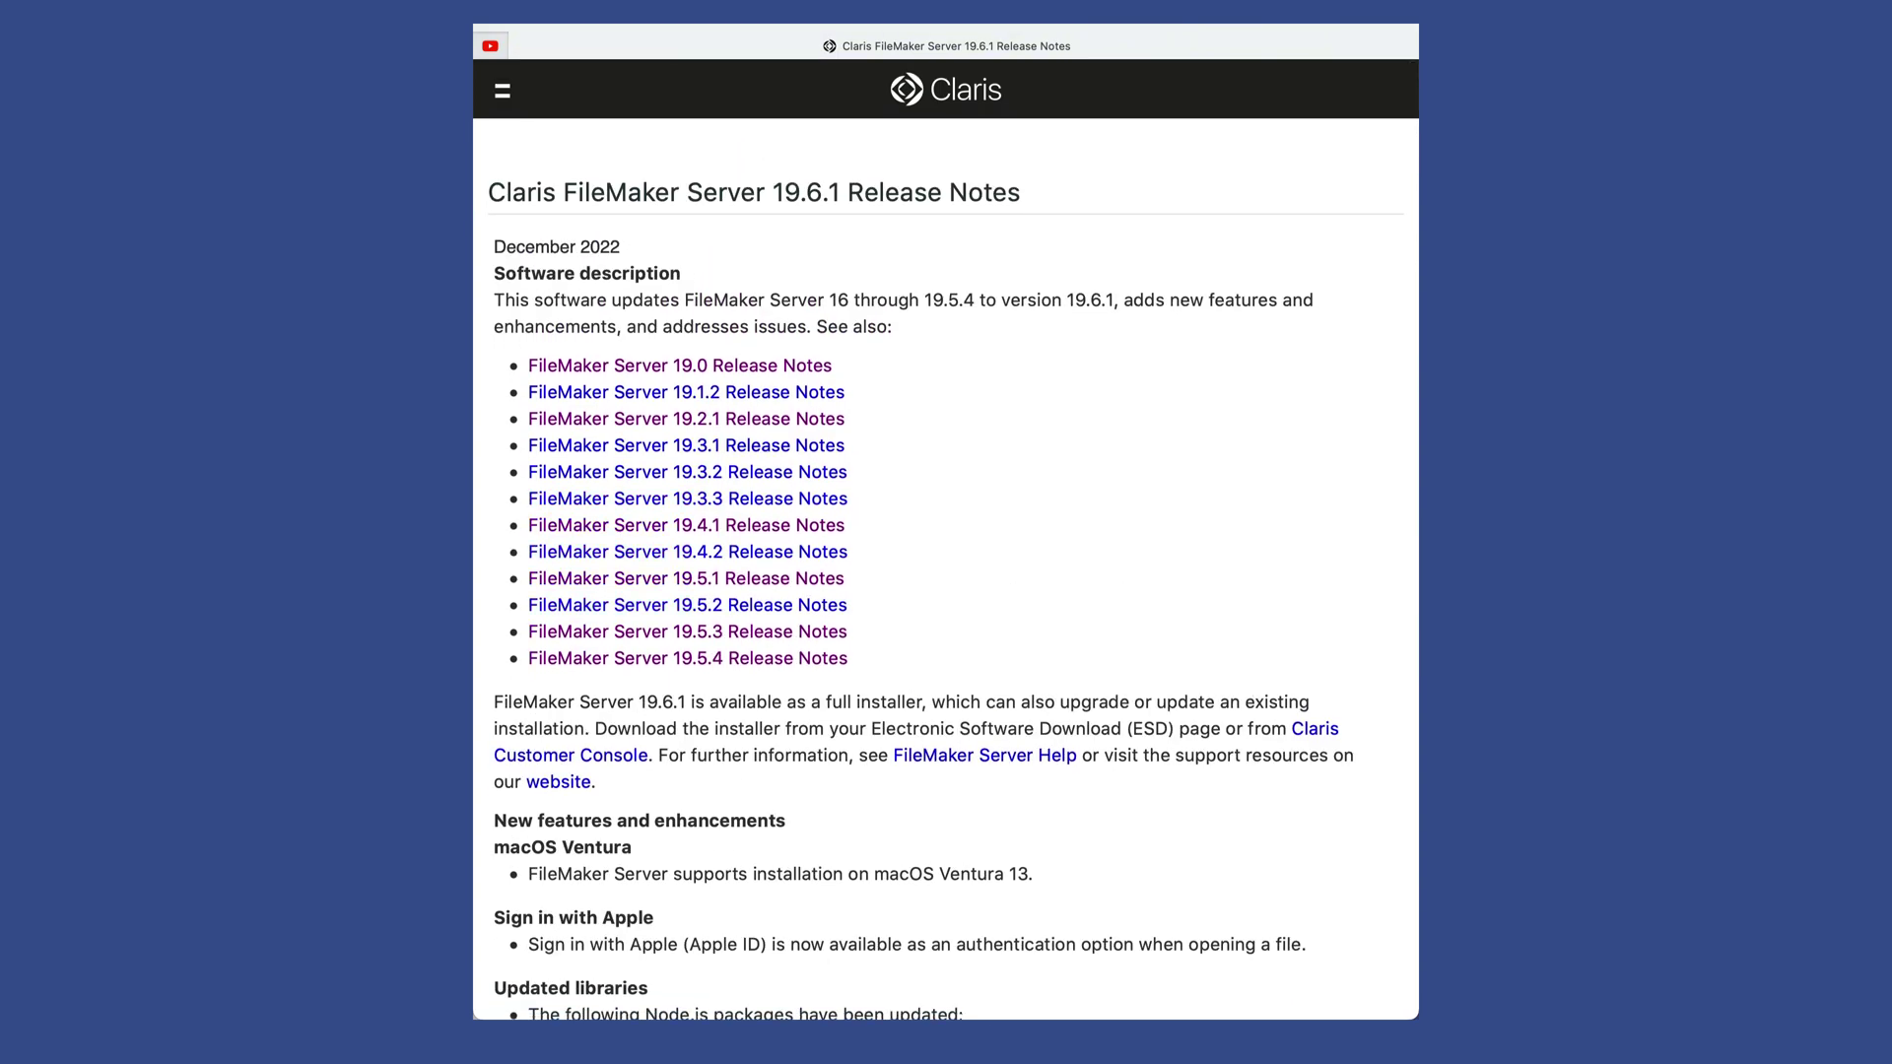